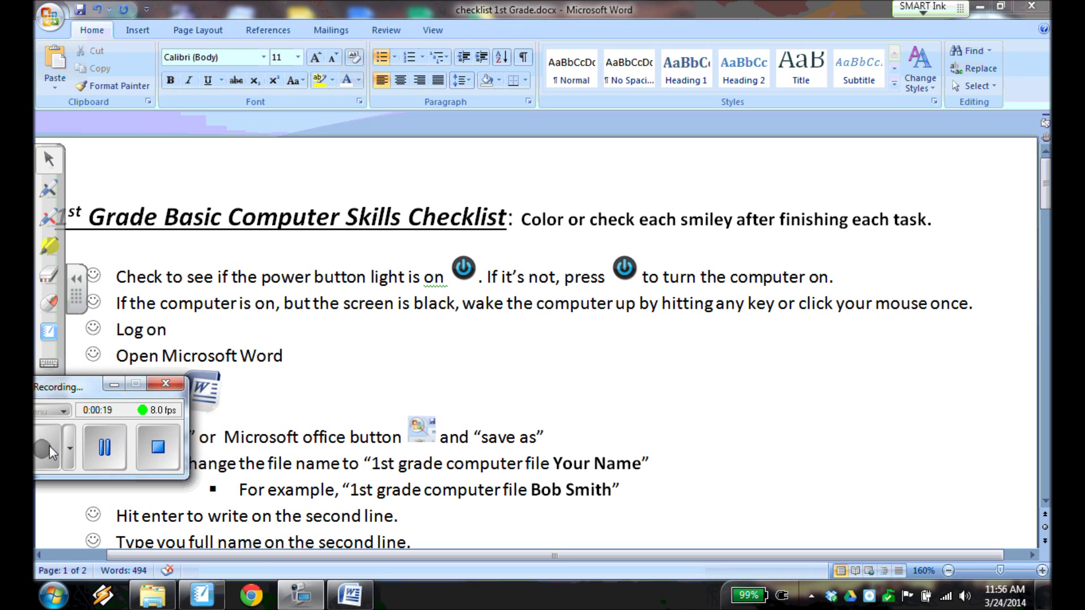
Mark the power icons on the checklist in red ink, then erase the marks.
{"action": "mouse_move", "coordinate": [464, 288]}
{"action": "left_mouse_down"}
{"action": "mouse_move", "coordinate": [489, 270]}
{"action": "mouse_move", "coordinate": [445, 281]}
{"action": "left_mouse_up"}
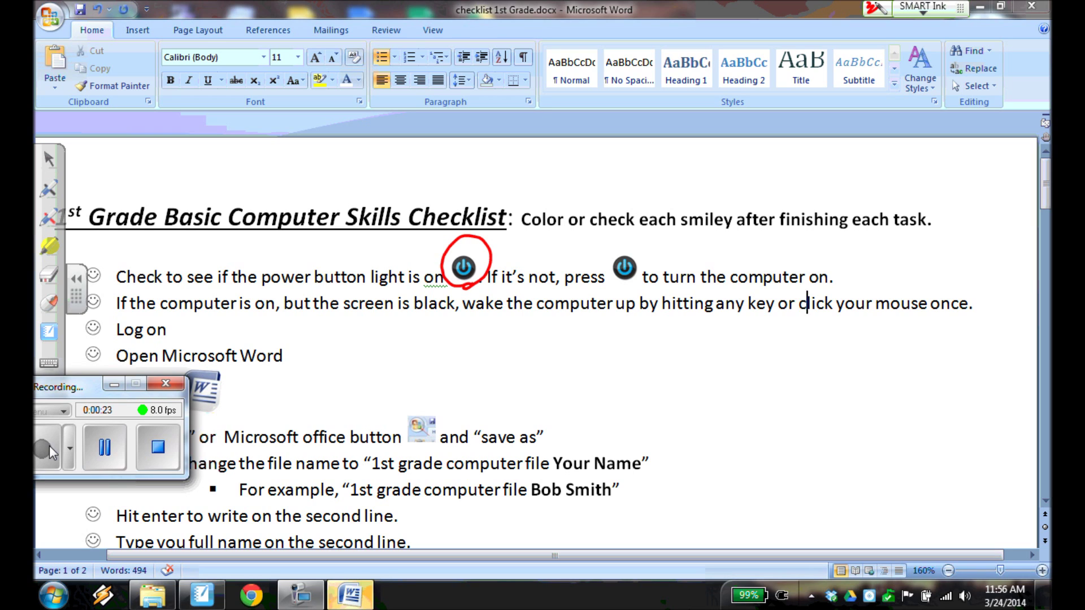
{"action": "mouse_move", "coordinate": [505, 364]}
{"action": "left_mouse_down"}
{"action": "mouse_move", "coordinate": [522, 407]}
{"action": "mouse_move", "coordinate": [532, 362]}
{"action": "mouse_move", "coordinate": [514, 391]}
{"action": "mouse_move", "coordinate": [482, 409]}
{"action": "mouse_move", "coordinate": [517, 342]}
{"action": "left_mouse_up"}
{"action": "left_click", "coordinate": [49, 275]}
{"action": "mouse_move", "coordinate": [469, 237]}
{"action": "left_mouse_down"}
{"action": "mouse_move", "coordinate": [496, 223]}
{"action": "mouse_move", "coordinate": [464, 266]}
{"action": "left_mouse_up"}
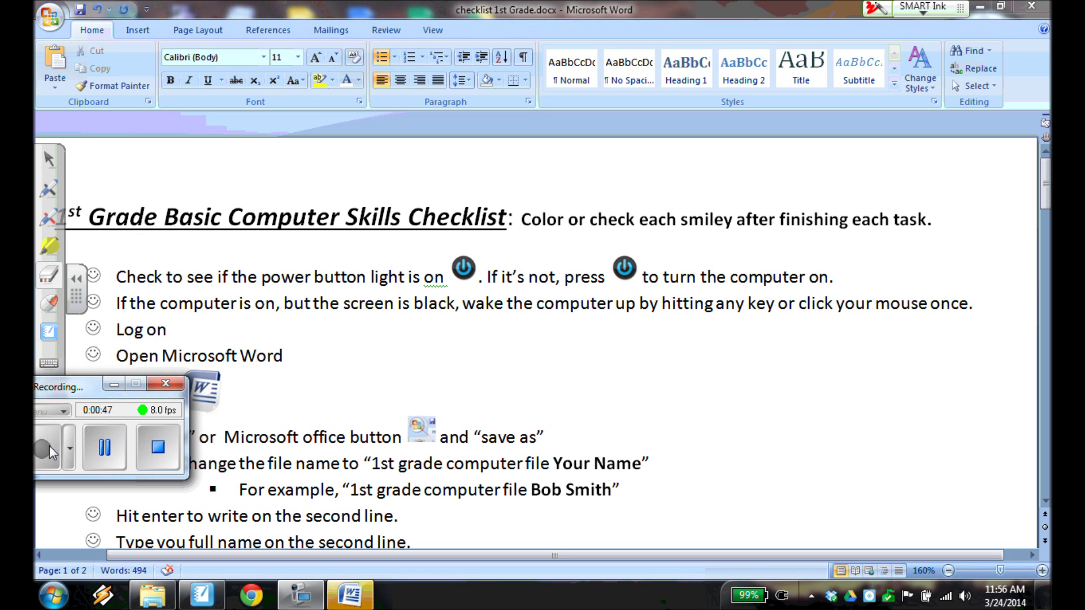
{"action": "left_click", "coordinate": [114, 384]}
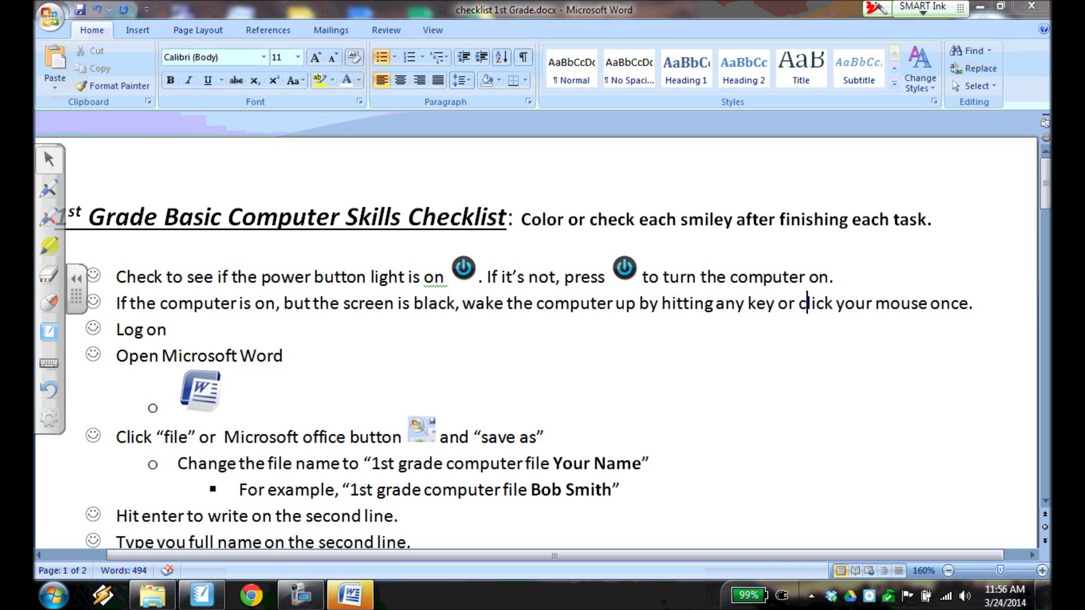
Close the checklist and launch Word 2007 with a blank document from its desktop icon.
{"action": "left_click", "coordinate": [1033, 4]}
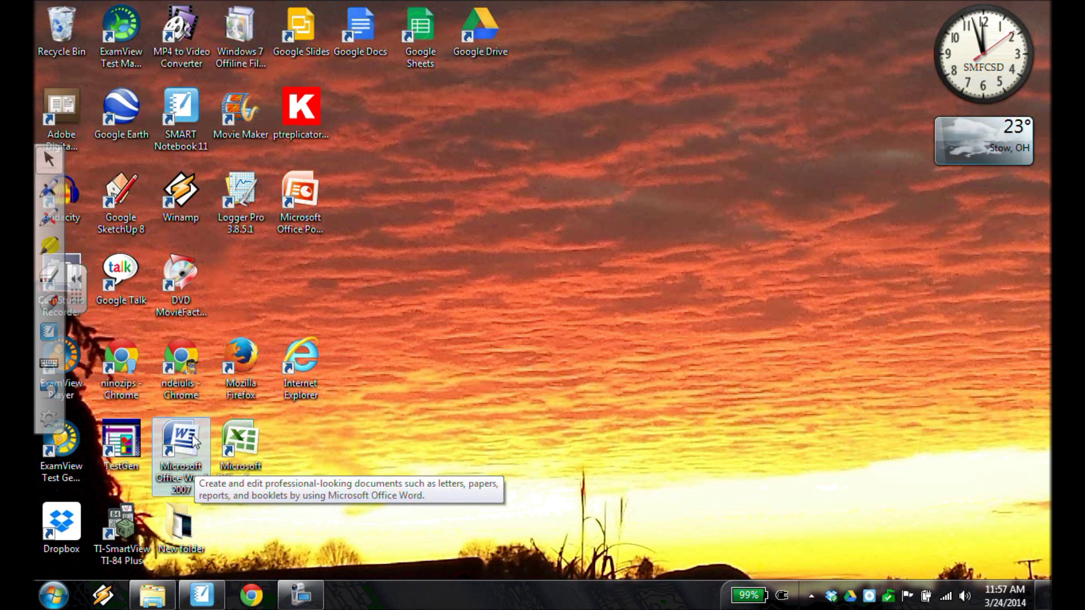
{"action": "left_click", "coordinate": [52, 596]}
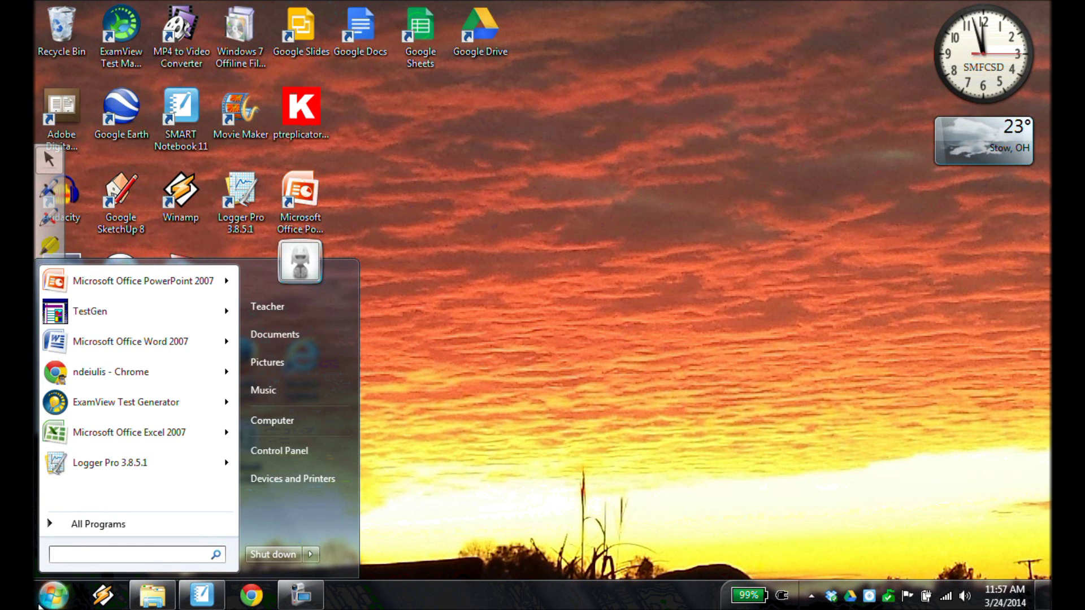
{"action": "left_click", "coordinate": [50, 604]}
{"action": "left_click", "coordinate": [50, 604]}
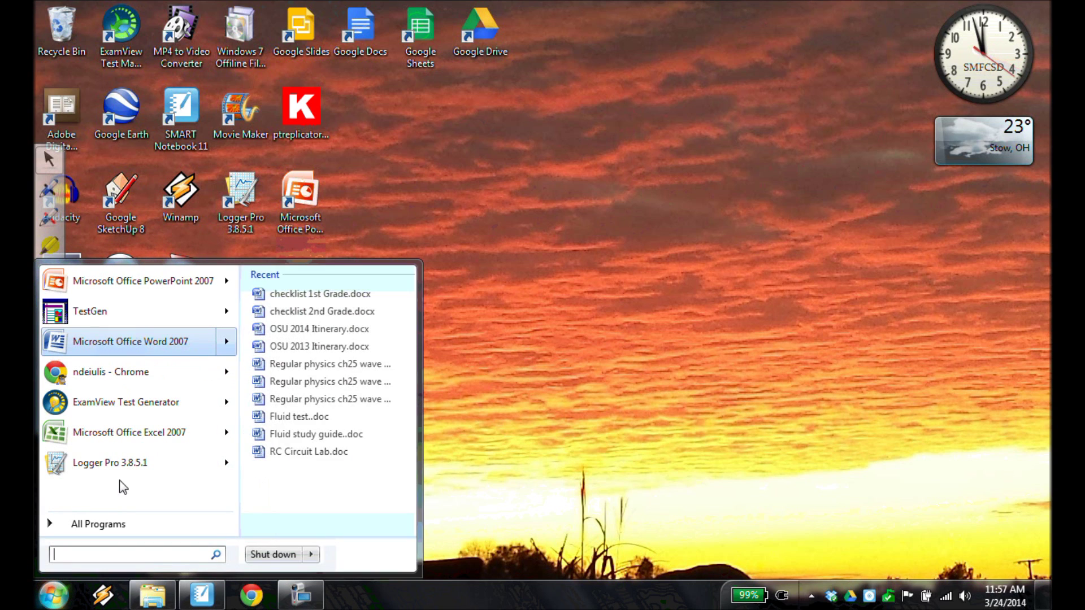
{"action": "left_click", "coordinate": [95, 524]}
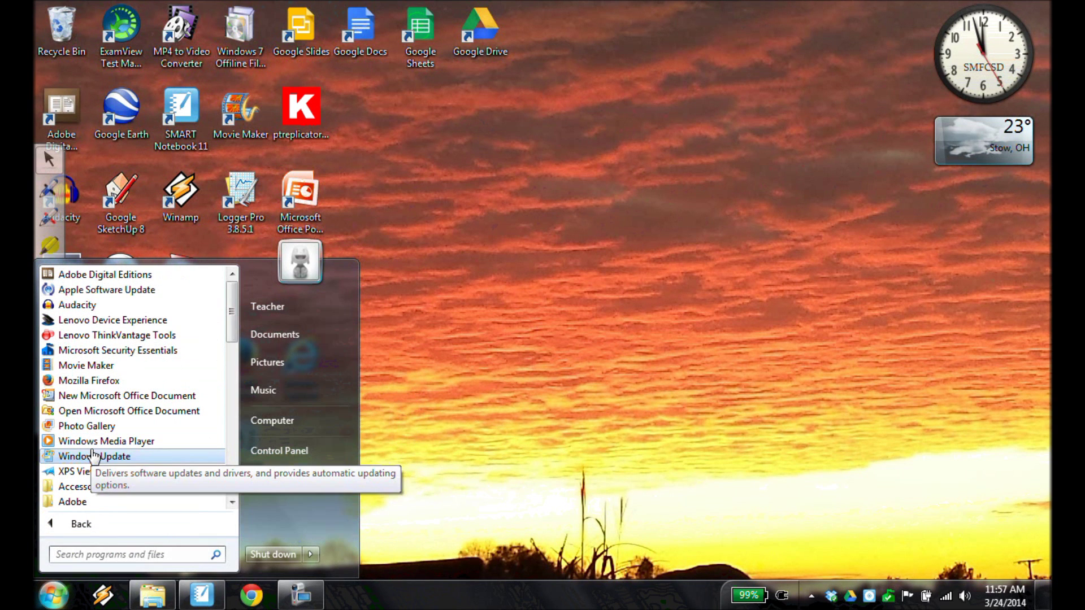
{"action": "left_click", "coordinate": [487, 416]}
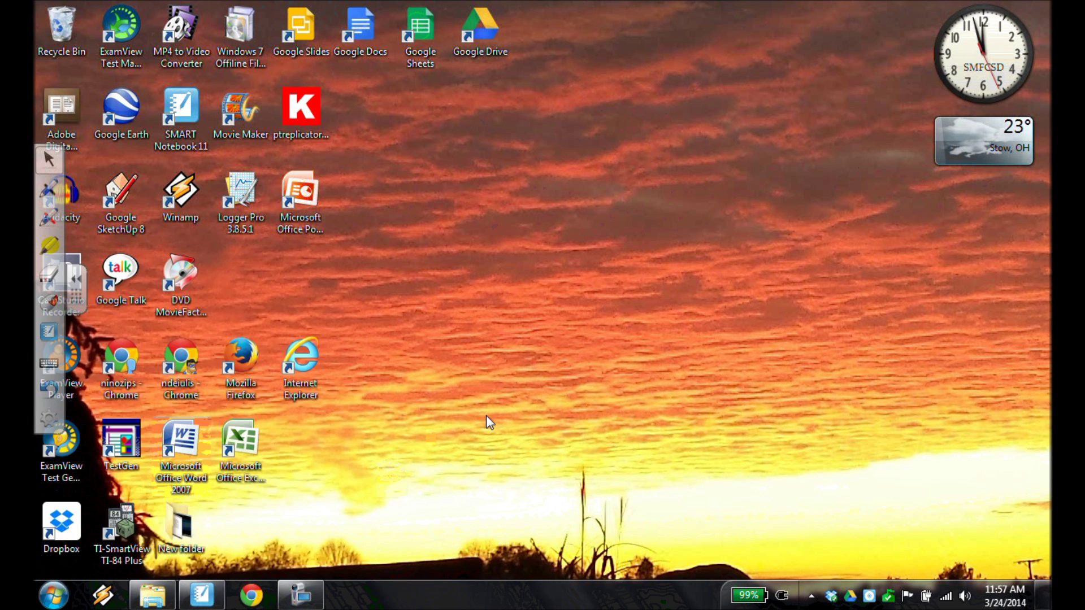
{"action": "double_click", "coordinate": [181, 446]}
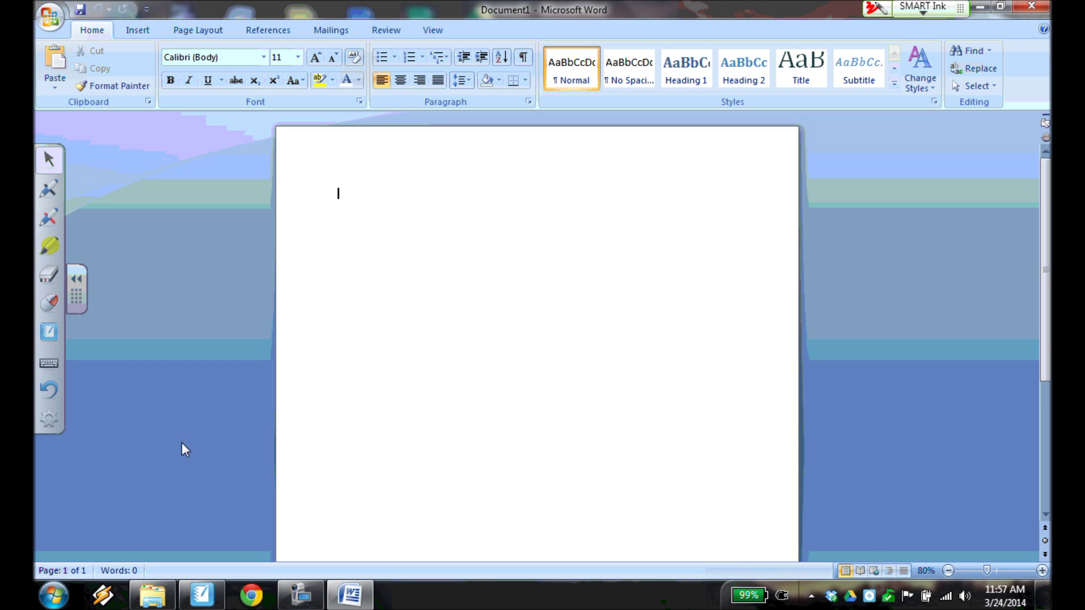
{"action": "key", "text": "alt+Tab"}
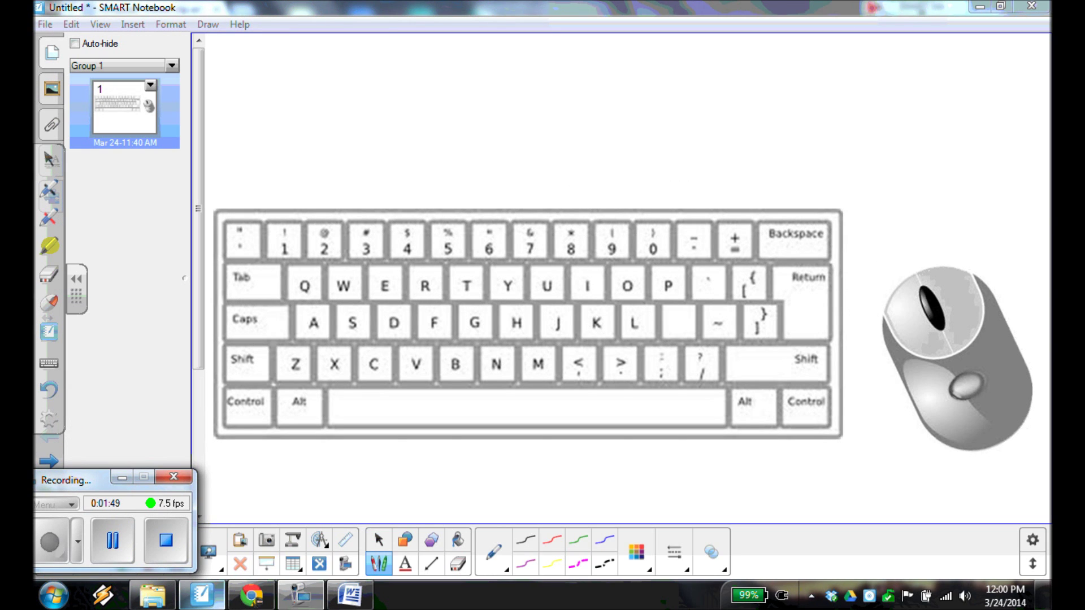
{"action": "left_click_drag", "start_coordinate": [405, 441], "coordinate": [730, 443]}
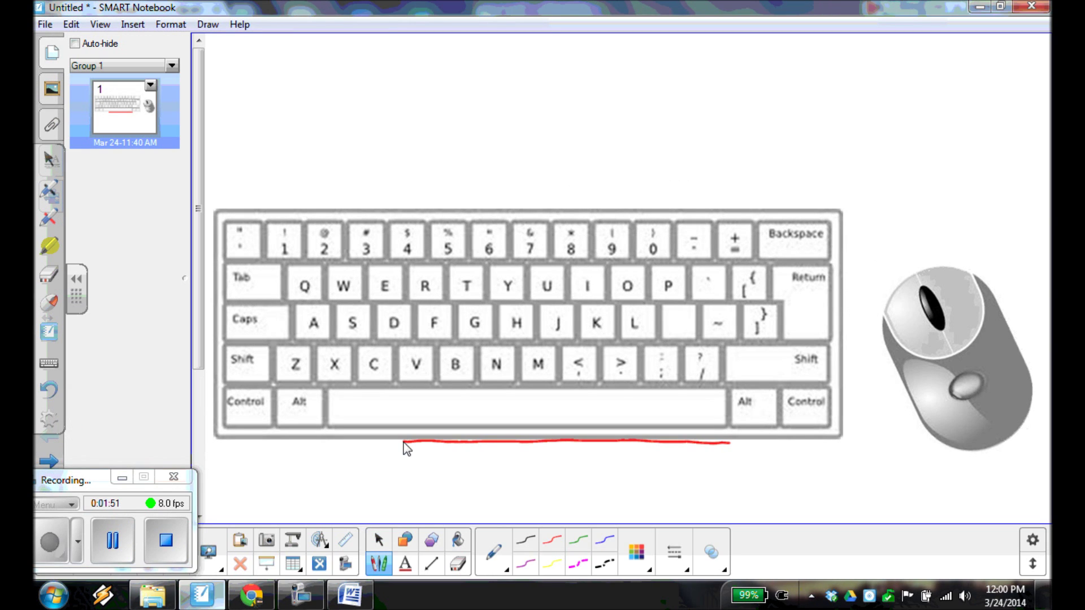
{"action": "mouse_move", "coordinate": [248, 385]}
{"action": "left_mouse_down"}
{"action": "mouse_move", "coordinate": [243, 341]}
{"action": "mouse_move", "coordinate": [258, 376]}
{"action": "left_mouse_up"}
{"action": "mouse_move", "coordinate": [250, 429]}
{"action": "left_mouse_down"}
{"action": "mouse_move", "coordinate": [271, 395]}
{"action": "mouse_move", "coordinate": [245, 417]}
{"action": "left_mouse_up"}
{"action": "left_click_drag", "start_coordinate": [251, 339], "coordinate": [226, 333]}
{"action": "mouse_move", "coordinate": [283, 304]}
{"action": "left_mouse_down"}
{"action": "mouse_move", "coordinate": [287, 273]}
{"action": "mouse_move", "coordinate": [226, 298]}
{"action": "left_mouse_up"}
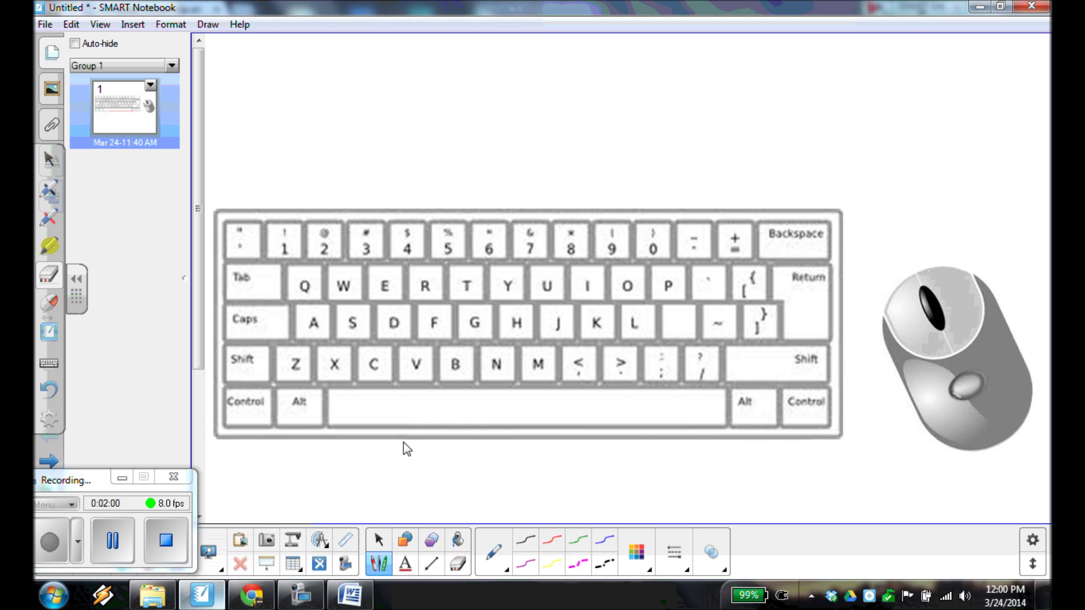
{"action": "mouse_move", "coordinate": [896, 355]}
{"action": "left_mouse_down"}
{"action": "mouse_move", "coordinate": [921, 360]}
{"action": "mouse_move", "coordinate": [935, 313]}
{"action": "mouse_move", "coordinate": [876, 290]}
{"action": "mouse_move", "coordinate": [903, 357]}
{"action": "left_mouse_up"}
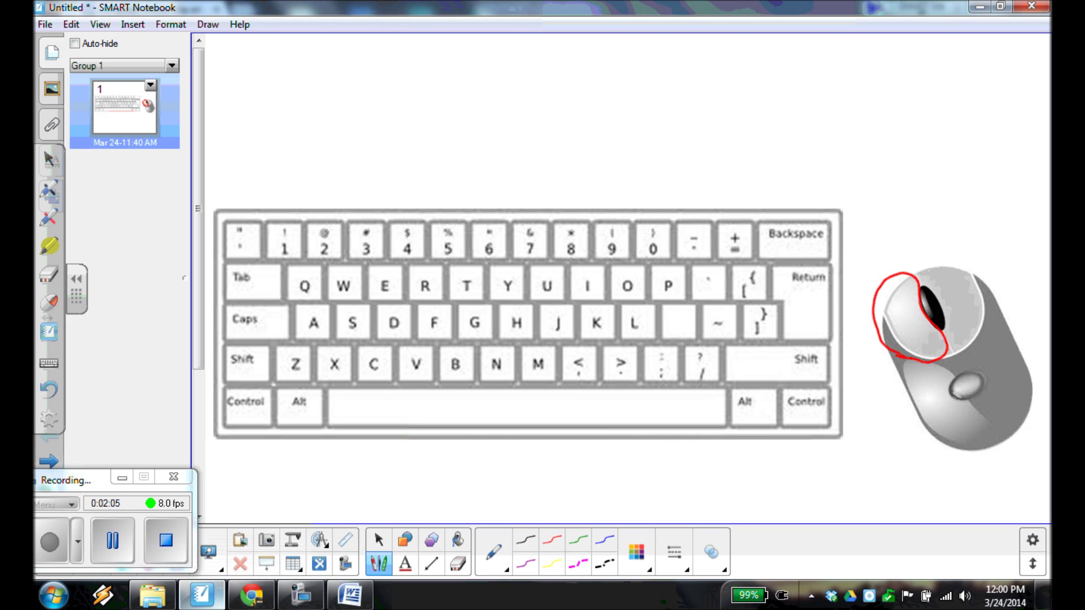
{"action": "mouse_move", "coordinate": [960, 354]}
{"action": "left_mouse_down"}
{"action": "mouse_move", "coordinate": [979, 337]}
{"action": "mouse_move", "coordinate": [931, 258]}
{"action": "mouse_move", "coordinate": [935, 304]}
{"action": "mouse_move", "coordinate": [961, 352]}
{"action": "mouse_move", "coordinate": [971, 344]}
{"action": "left_mouse_up"}
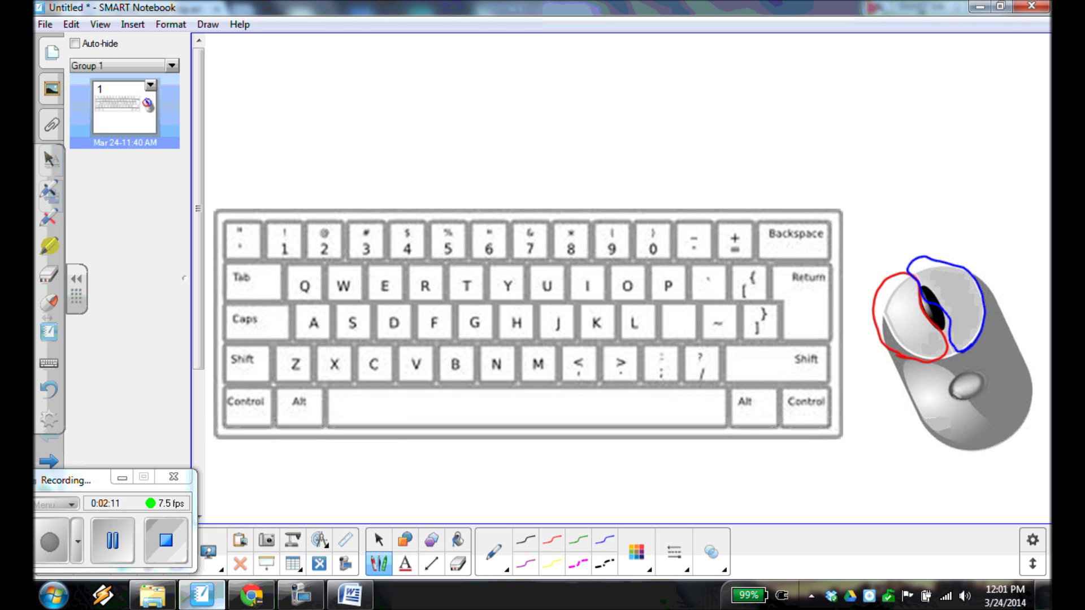
{"action": "mouse_move", "coordinate": [916, 285]}
{"action": "left_mouse_down"}
{"action": "mouse_move", "coordinate": [926, 326]}
{"action": "mouse_move", "coordinate": [947, 298]}
{"action": "mouse_move", "coordinate": [913, 293]}
{"action": "left_mouse_up"}
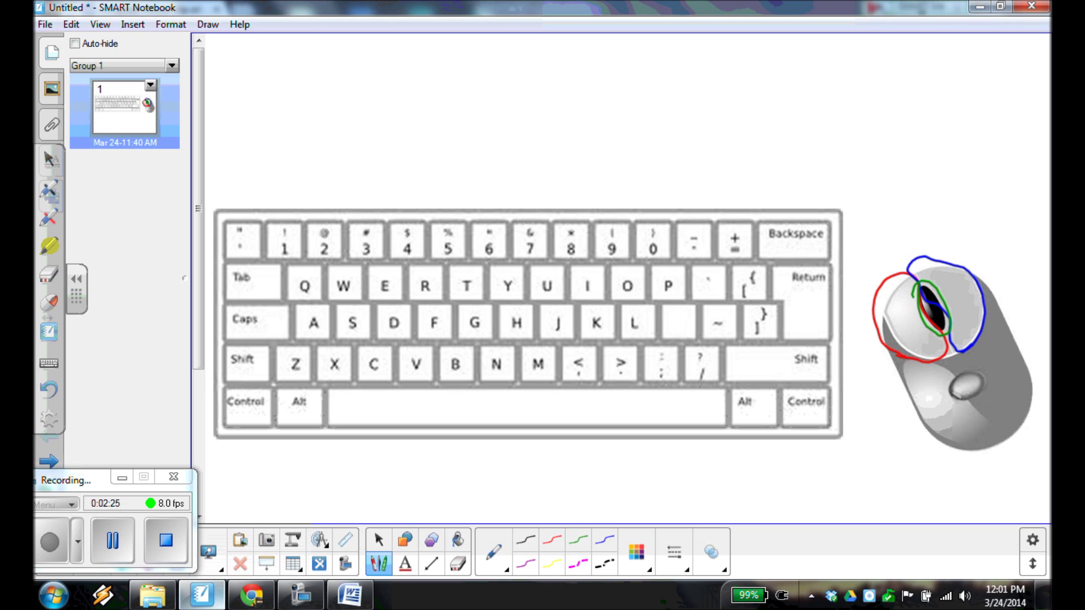
{"action": "mouse_move", "coordinate": [927, 265]}
{"action": "left_mouse_down"}
{"action": "mouse_move", "coordinate": [904, 338]}
{"action": "mouse_move", "coordinate": [933, 317]}
{"action": "left_mouse_up"}
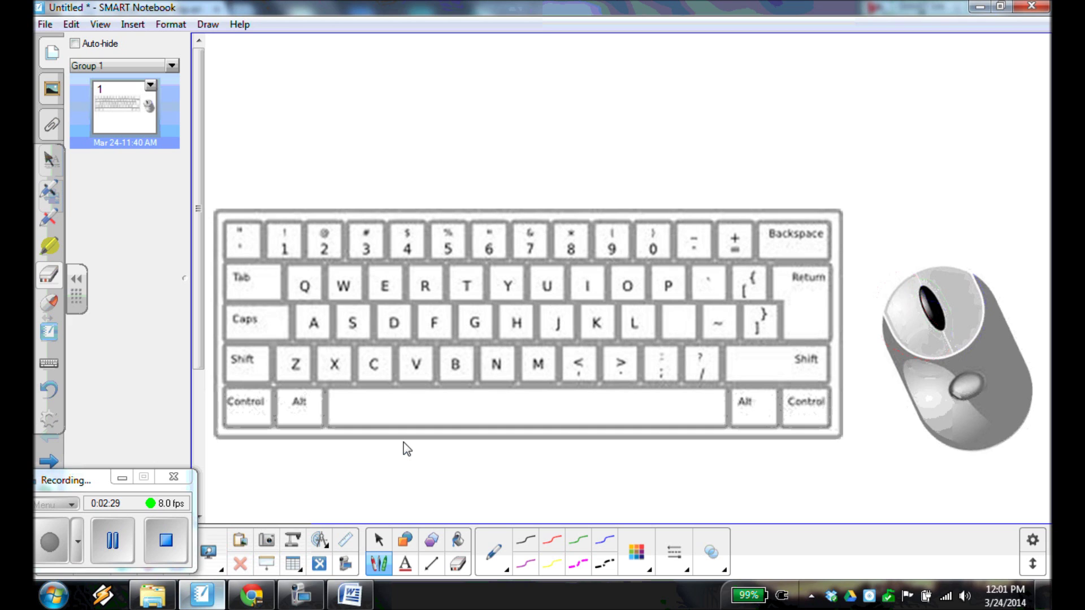
Bring the blank Word document forward and open Save As from the Office button.
{"action": "left_click", "coordinate": [353, 598]}
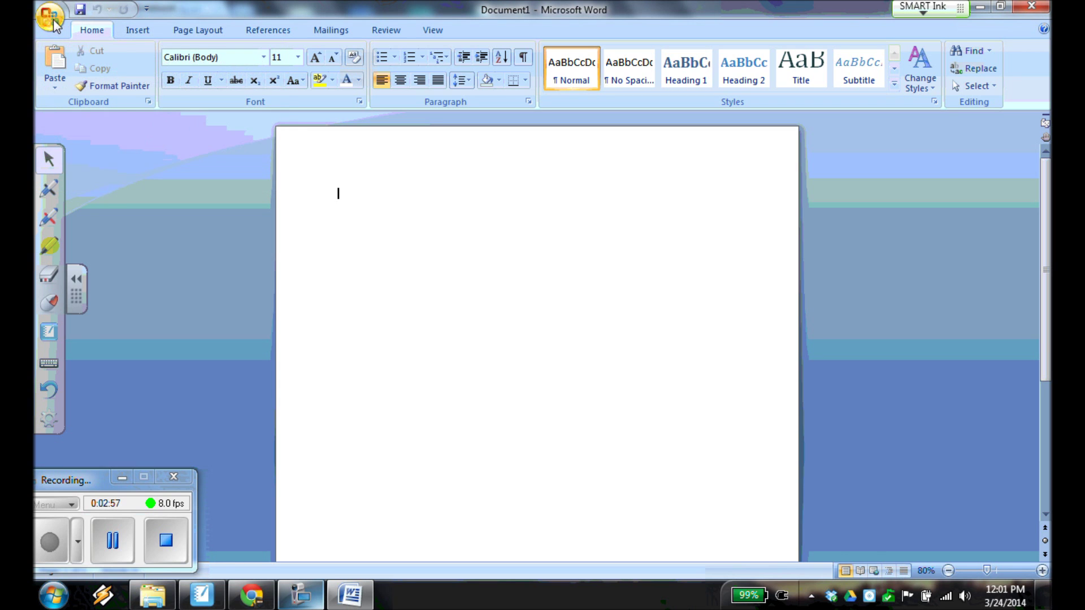
{"action": "left_click", "coordinate": [54, 21]}
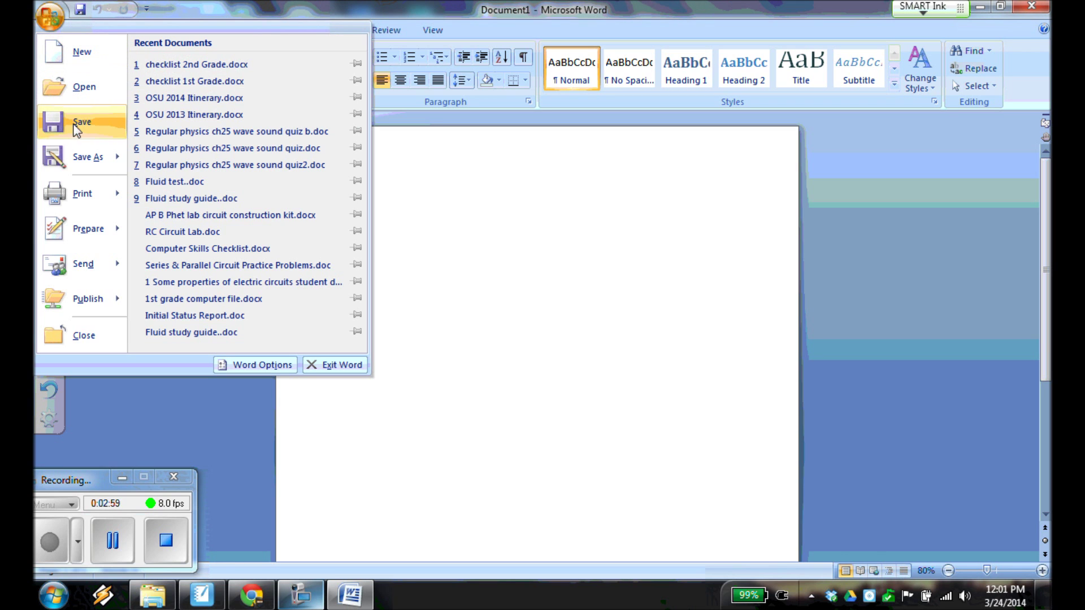
{"action": "mouse_move", "coordinate": [77, 152]}
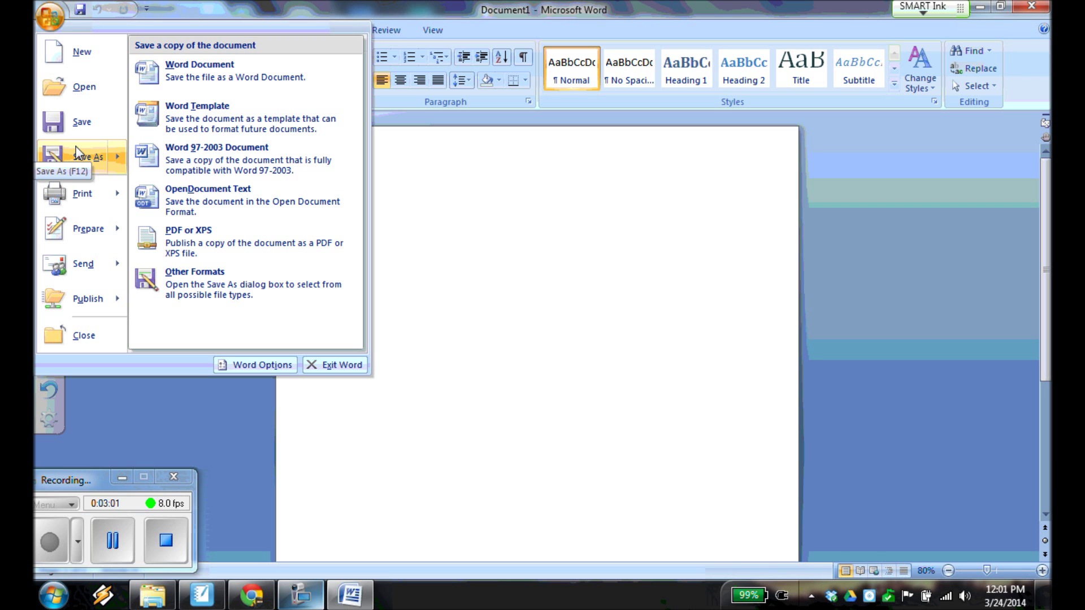
{"action": "left_click", "coordinate": [78, 152]}
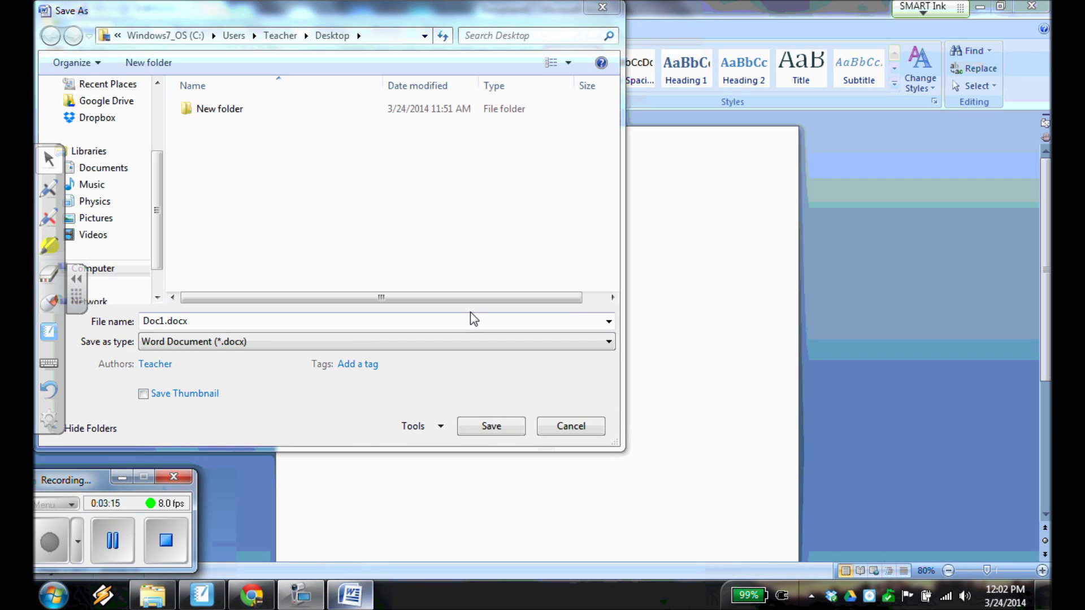
Save the document to the Desktop as '1st grade computer file' followed by the student's name.
{"action": "left_click", "coordinate": [113, 541]}
{"action": "type", "text": "1st grade computer file"}
{"action": "left_click", "coordinate": [49, 537]}
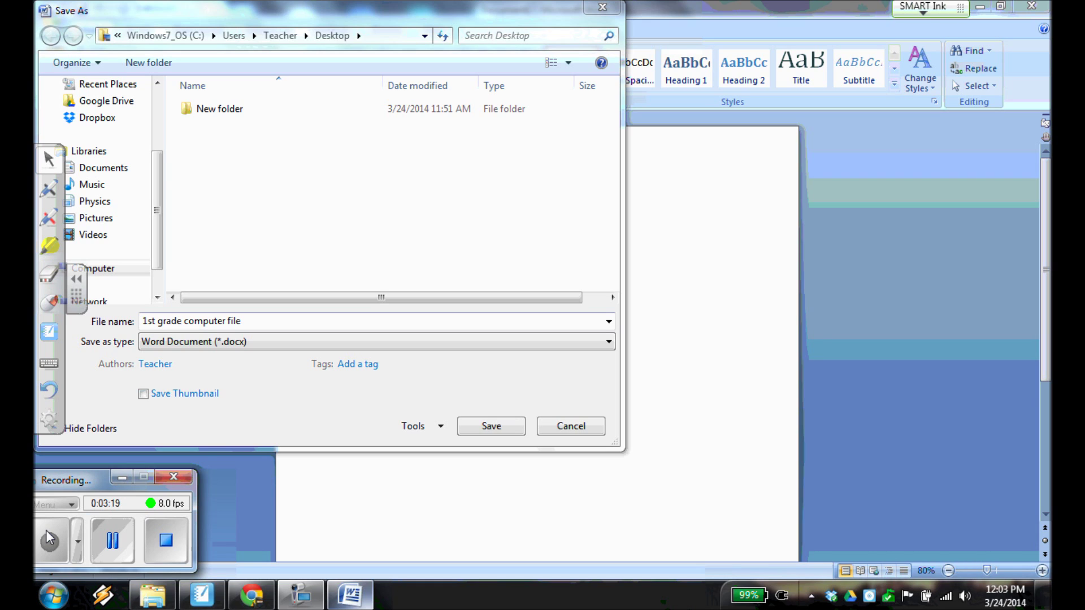
{"action": "left_click", "coordinate": [291, 320]}
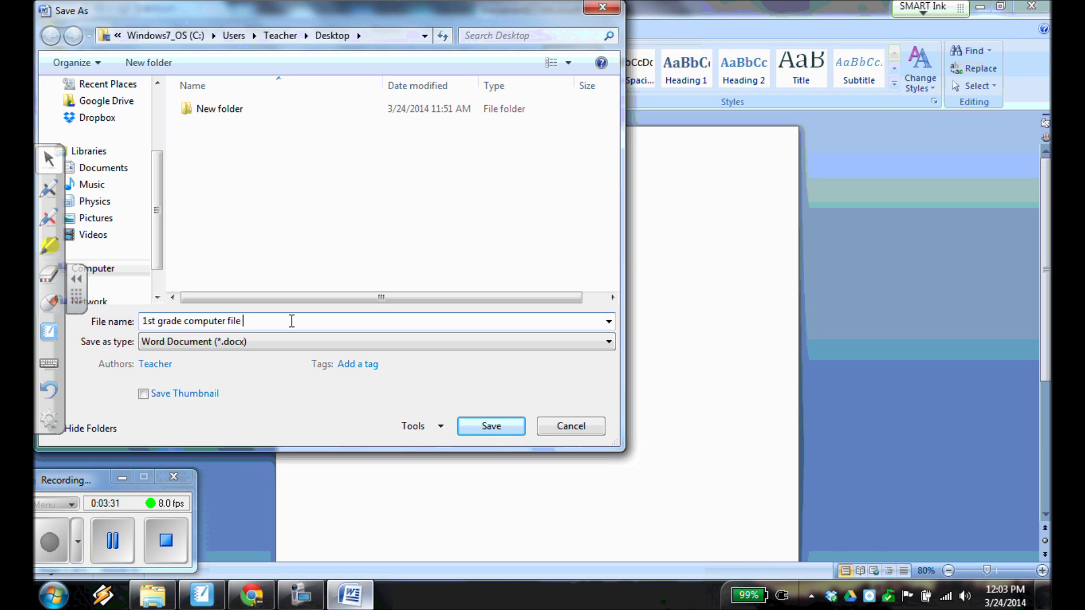
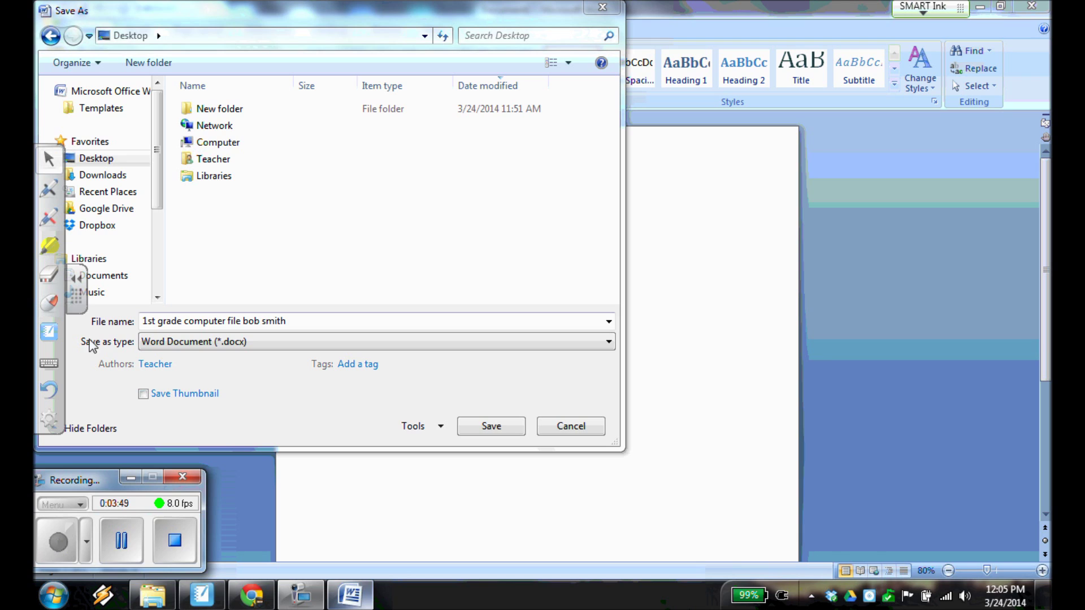
{"action": "left_click", "coordinate": [92, 166]}
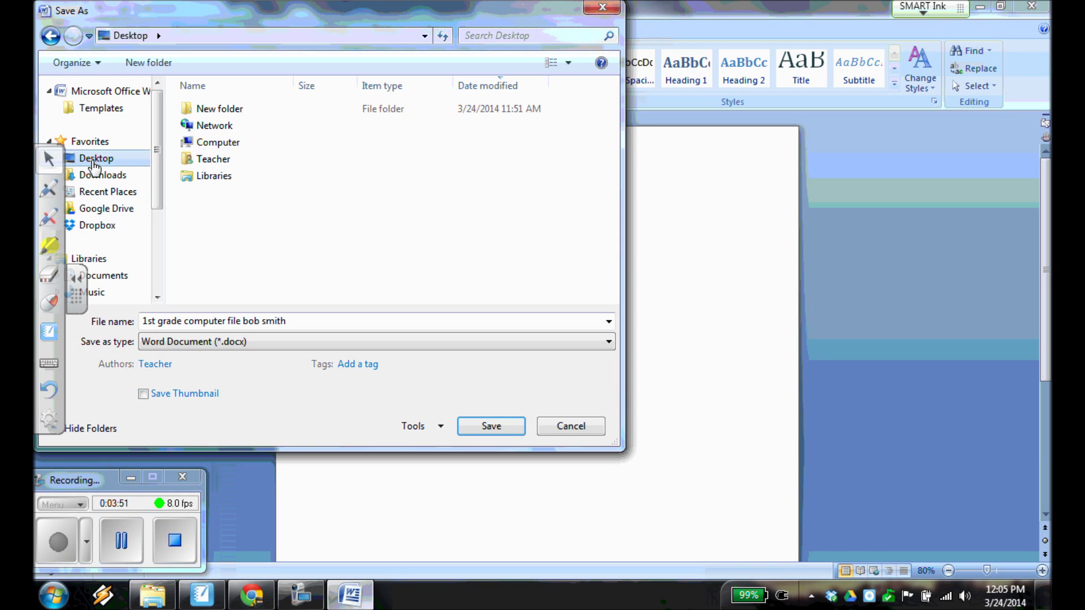
{"action": "left_click", "coordinate": [492, 431]}
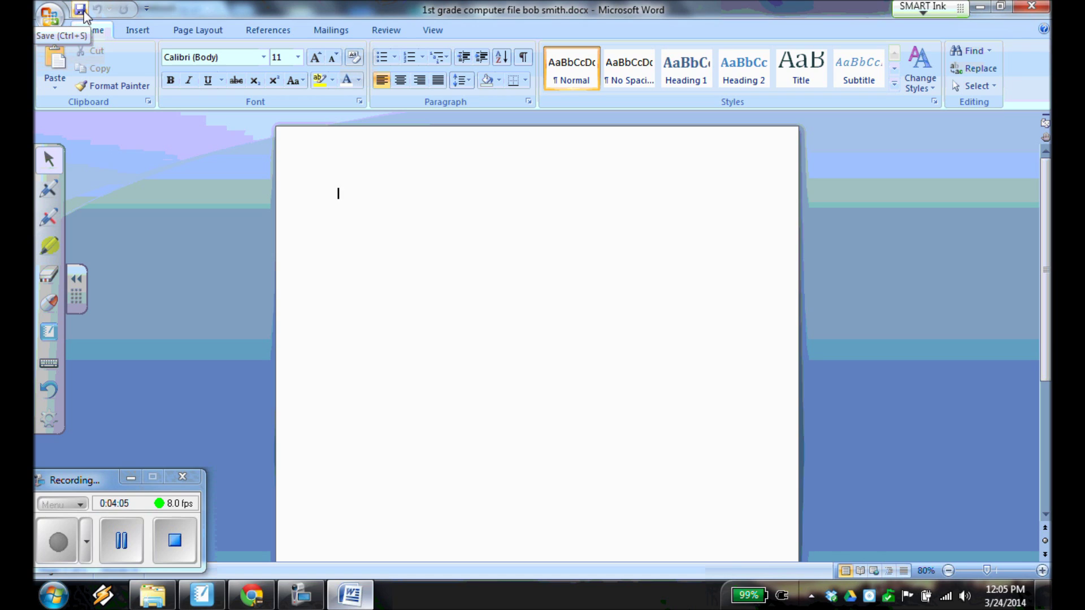
Save the latest version of the document again.
{"action": "left_click", "coordinate": [81, 12]}
{"action": "left_click", "coordinate": [80, 9]}
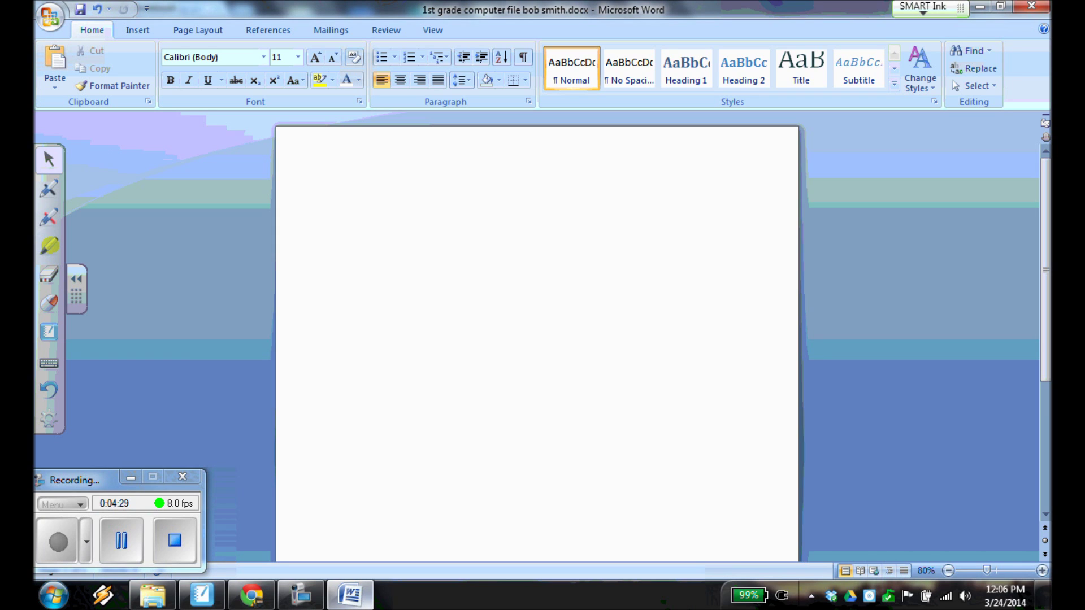
{"action": "left_click", "coordinate": [69, 562]}
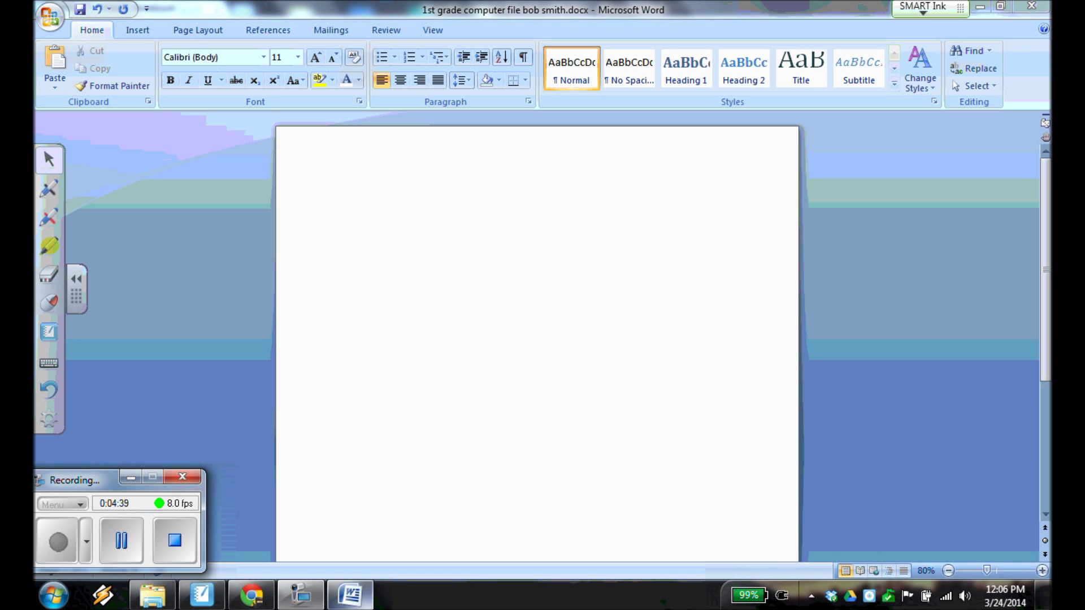
Type the student's first and last name on the first line of the page.
{"action": "left_click", "coordinate": [414, 322]}
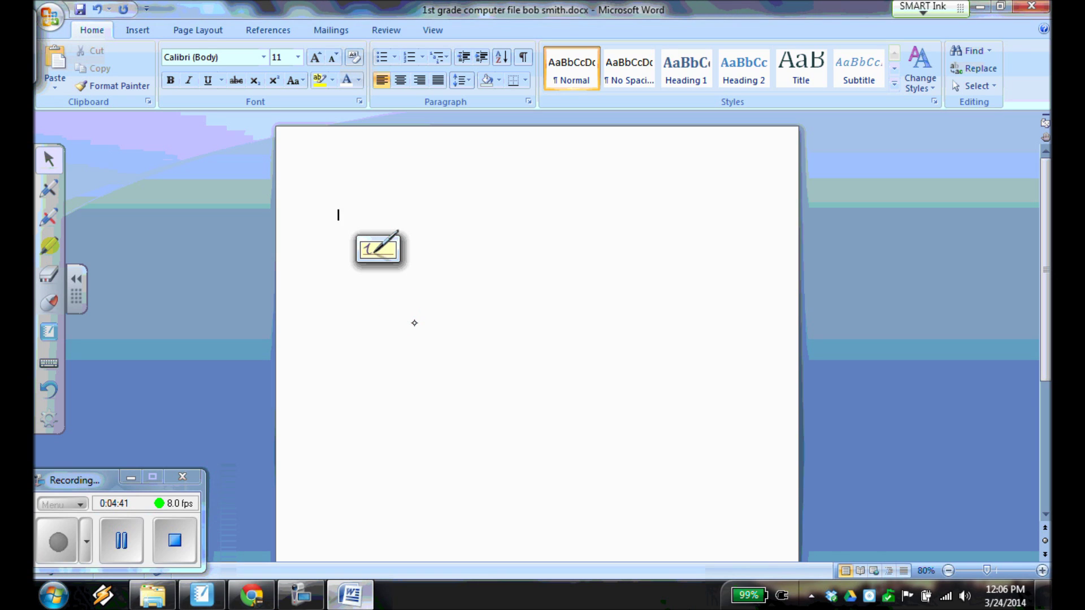
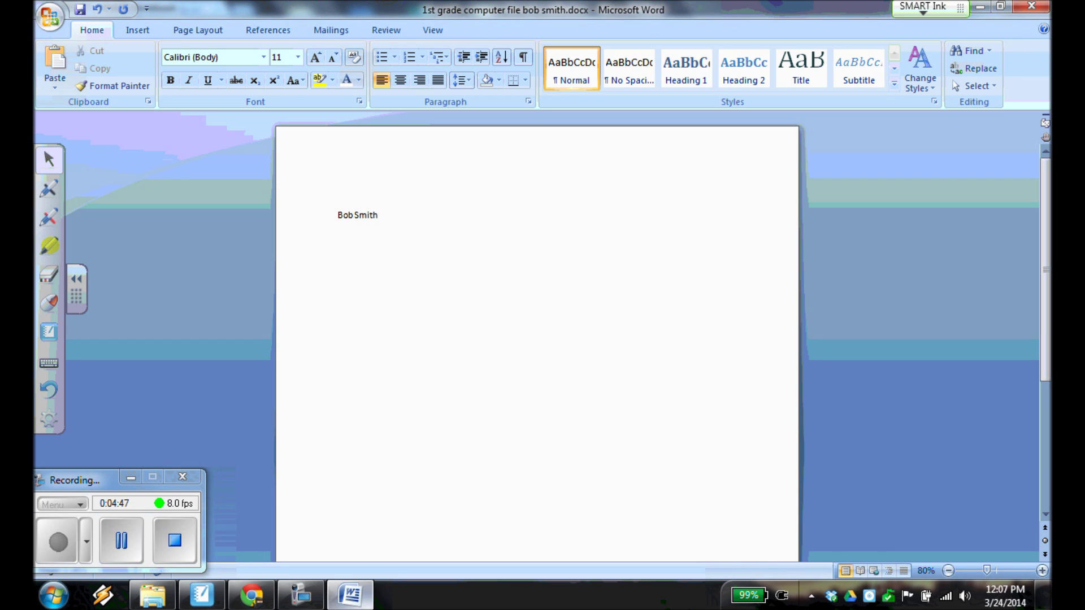
{"action": "left_click", "coordinate": [63, 555]}
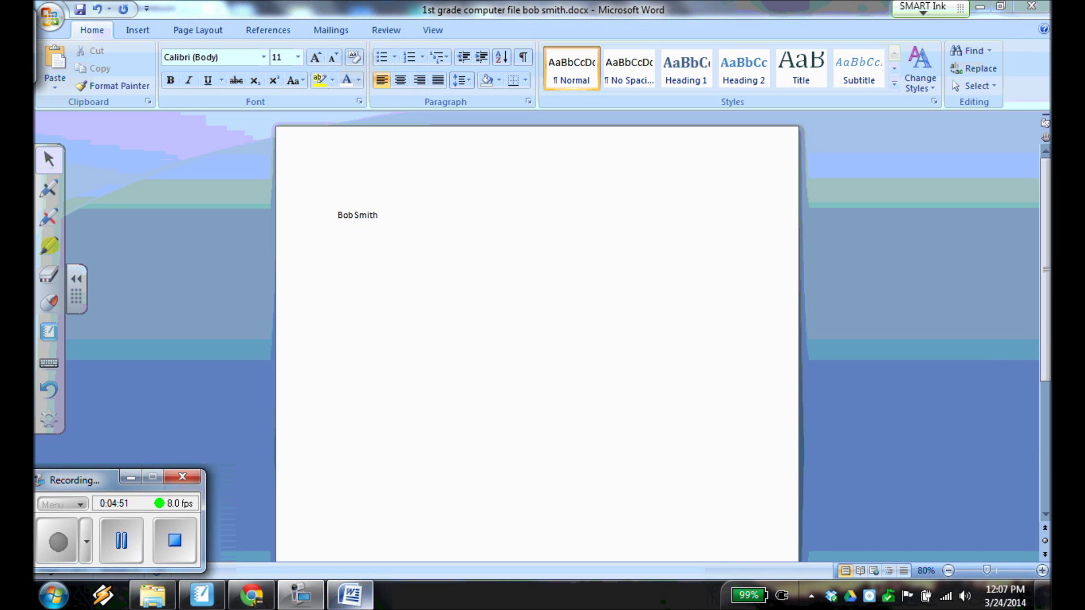
{"action": "left_click", "coordinate": [214, 605]}
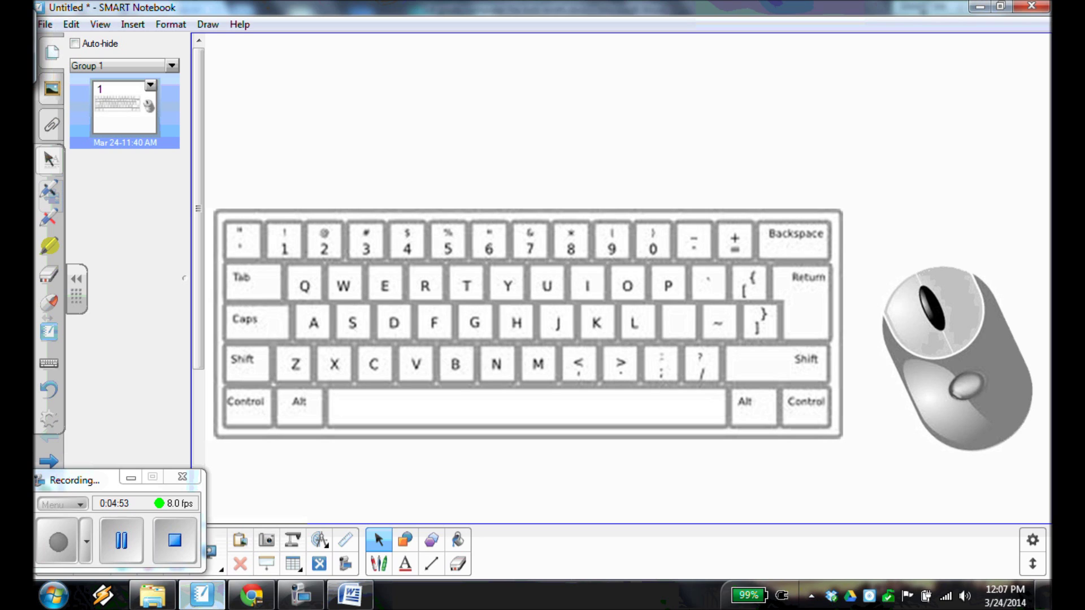
Circle the Shift and 1 keys in red on the keyboard picture, then erase the 1 circle.
{"action": "left_click", "coordinate": [378, 564]}
{"action": "mouse_move", "coordinate": [229, 382]}
{"action": "left_mouse_down"}
{"action": "mouse_move", "coordinate": [260, 381]}
{"action": "mouse_move", "coordinate": [232, 388]}
{"action": "left_mouse_up"}
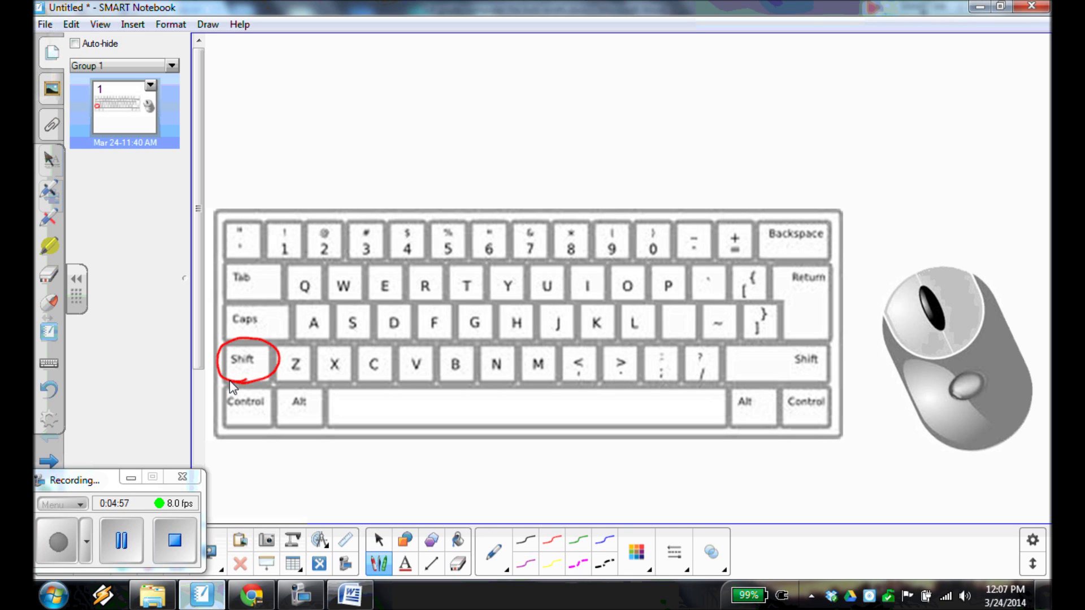
{"action": "mouse_move", "coordinate": [281, 260]}
{"action": "left_mouse_down"}
{"action": "mouse_move", "coordinate": [305, 226]}
{"action": "mouse_move", "coordinate": [268, 249]}
{"action": "mouse_move", "coordinate": [295, 258]}
{"action": "mouse_move", "coordinate": [289, 224]}
{"action": "mouse_move", "coordinate": [277, 238]}
{"action": "mouse_move", "coordinate": [288, 241]}
{"action": "left_mouse_up"}
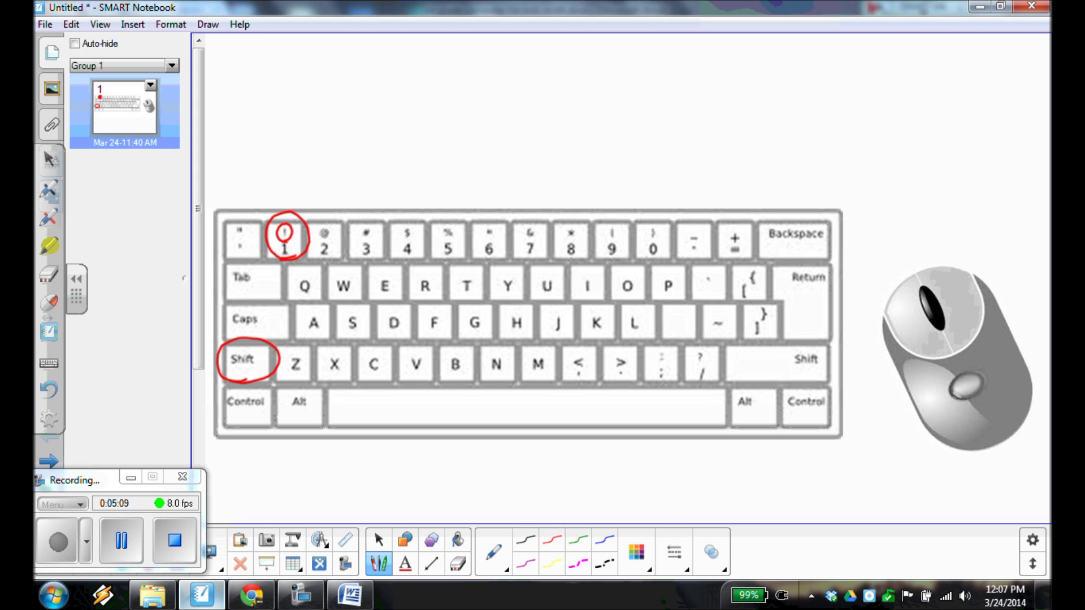
{"action": "left_click", "coordinate": [49, 275]}
{"action": "mouse_move", "coordinate": [283, 223]}
{"action": "left_mouse_down"}
{"action": "mouse_move", "coordinate": [293, 243]}
{"action": "mouse_move", "coordinate": [280, 251]}
{"action": "mouse_move", "coordinate": [289, 237]}
{"action": "left_mouse_up"}
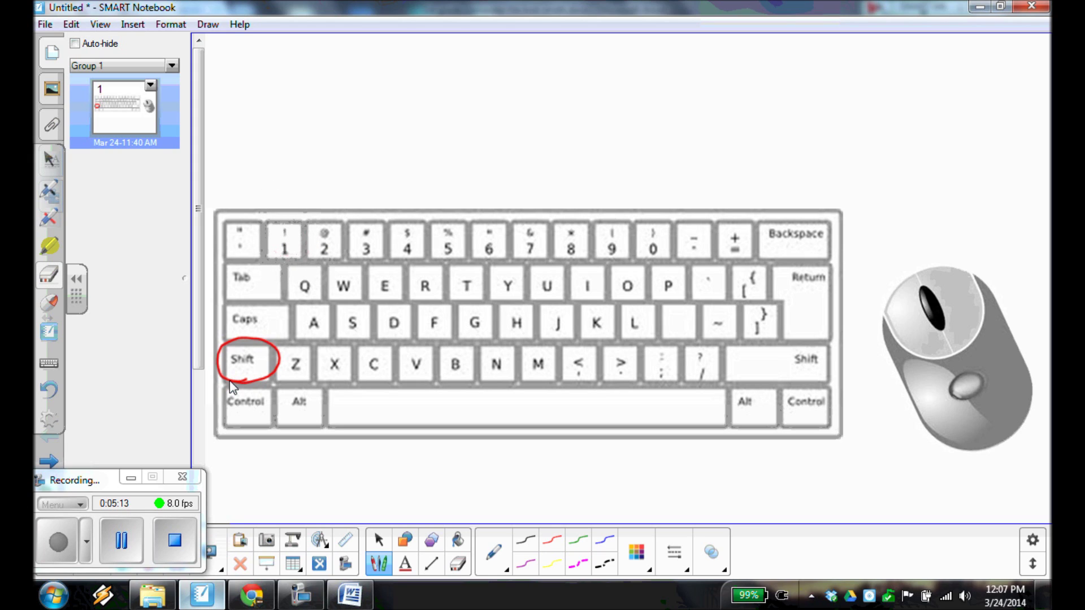
Circle the 4 key and the exclamation mark in red, then clear all the marks.
{"action": "mouse_move", "coordinate": [416, 242]}
{"action": "left_mouse_down"}
{"action": "mouse_move", "coordinate": [418, 226]}
{"action": "mouse_move", "coordinate": [405, 243]}
{"action": "left_mouse_up"}
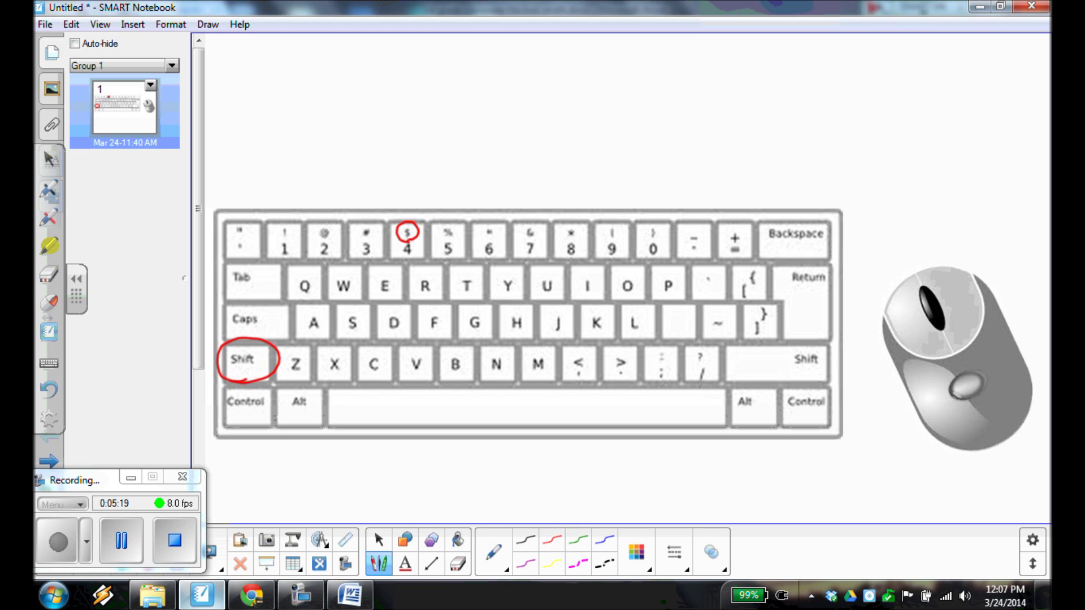
{"action": "left_click", "coordinate": [49, 274]}
{"action": "left_click_drag", "start_coordinate": [407, 223], "coordinate": [416, 242]}
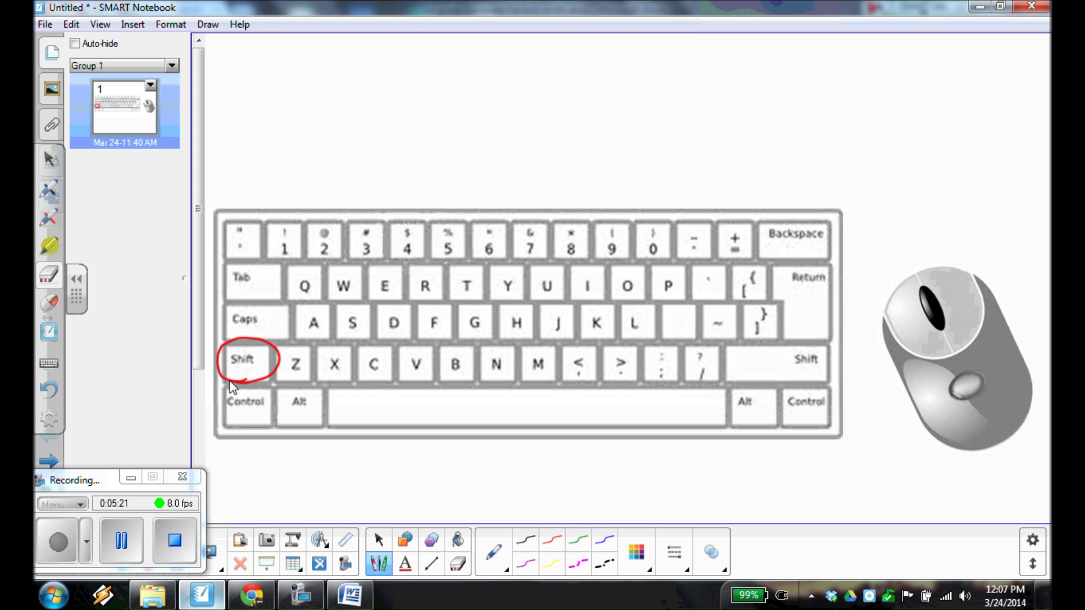
{"action": "mouse_move", "coordinate": [289, 239]}
{"action": "left_mouse_down"}
{"action": "mouse_move", "coordinate": [275, 230]}
{"action": "mouse_move", "coordinate": [285, 239]}
{"action": "left_mouse_up"}
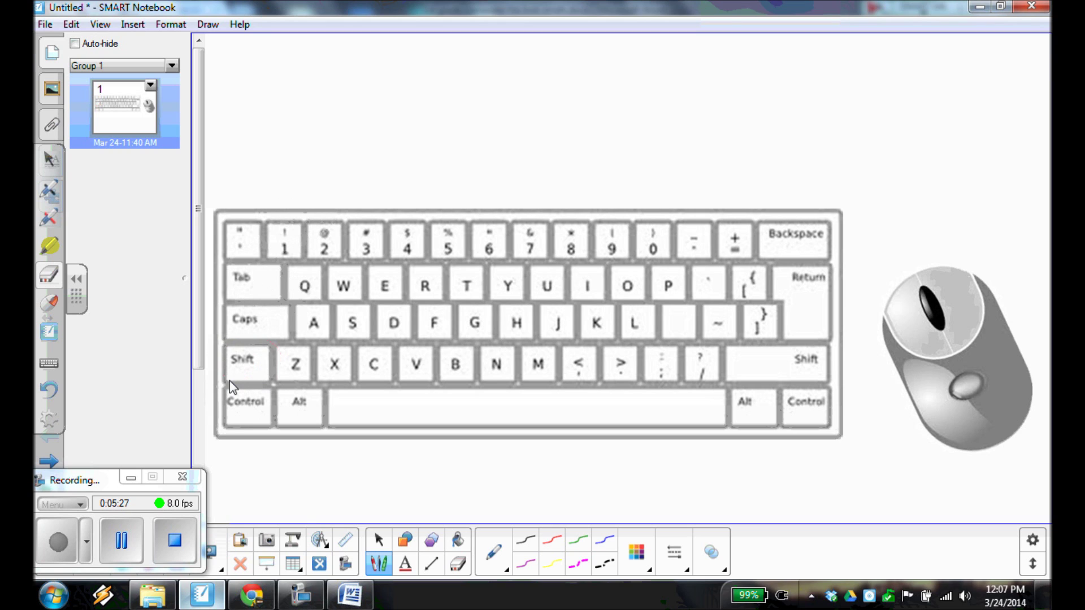
{"action": "left_click", "coordinate": [45, 546]}
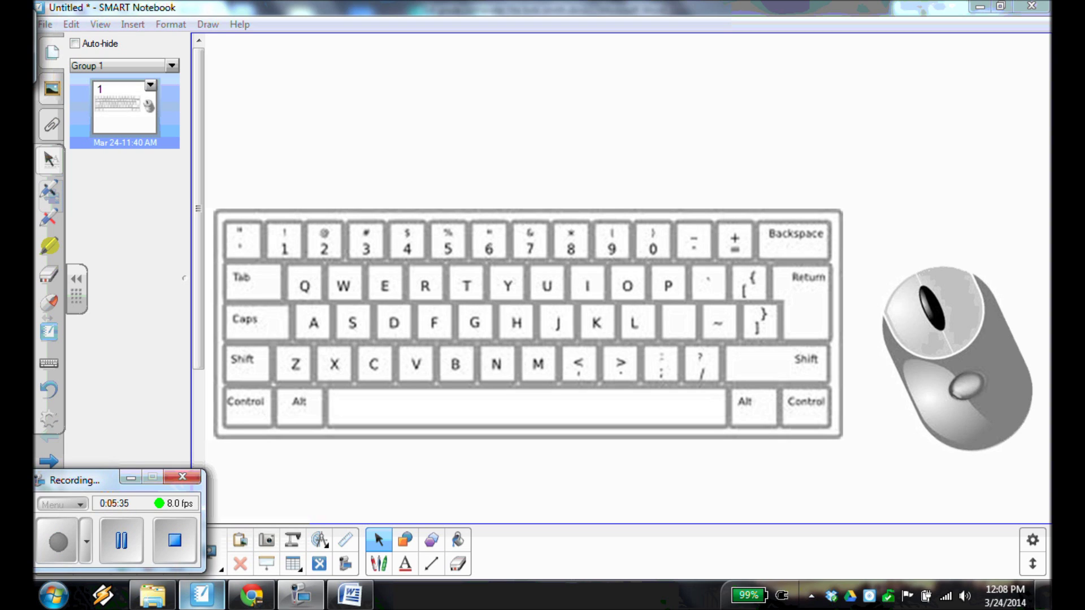
{"action": "key", "text": "alt+Tab"}
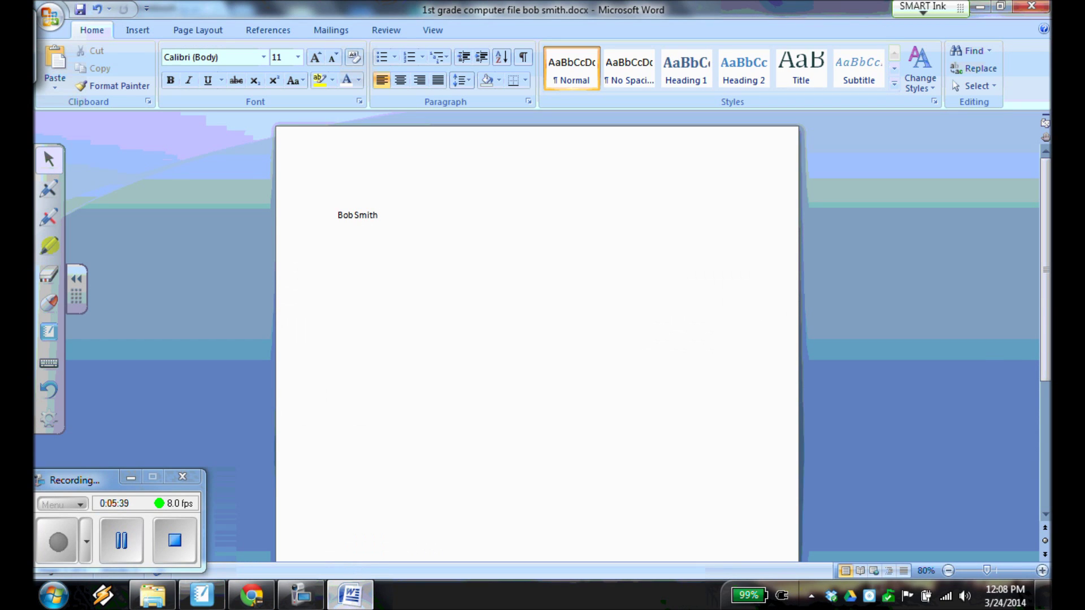
{"action": "left_click", "coordinate": [202, 594]}
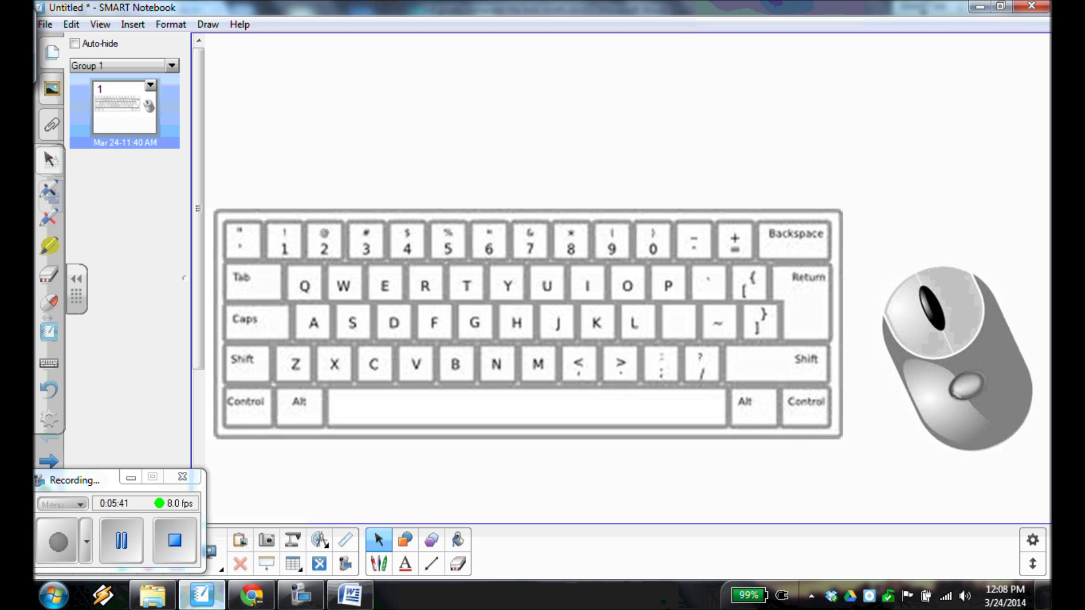
Outline the mouse's left button in ink, erase it, and return to the Word document.
{"action": "left_click", "coordinate": [378, 563]}
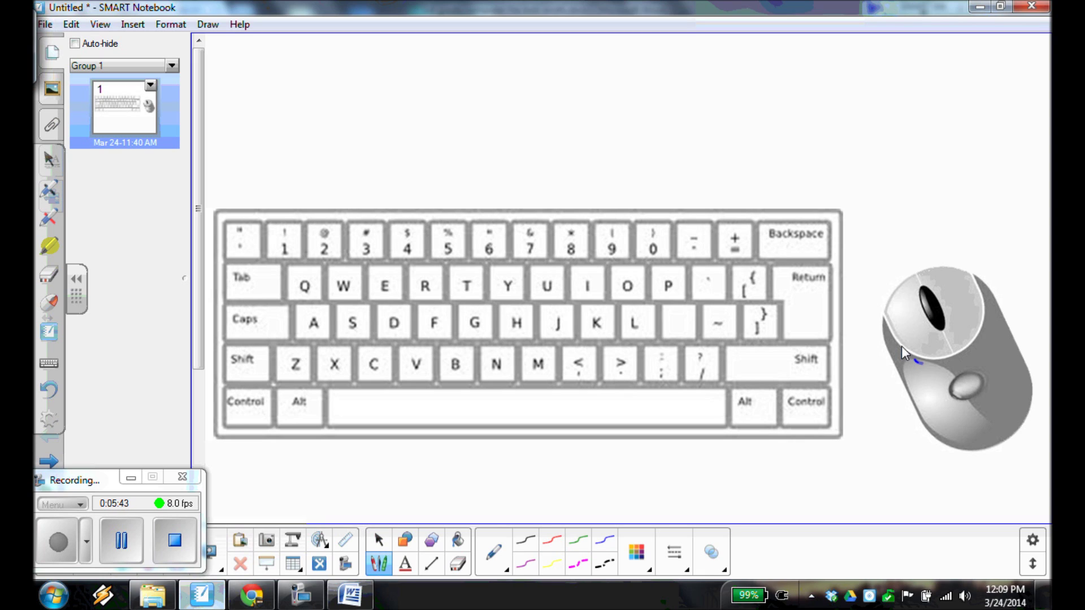
{"action": "mouse_move", "coordinate": [918, 362]}
{"action": "left_mouse_down"}
{"action": "mouse_move", "coordinate": [940, 328]}
{"action": "mouse_move", "coordinate": [904, 357]}
{"action": "left_mouse_up"}
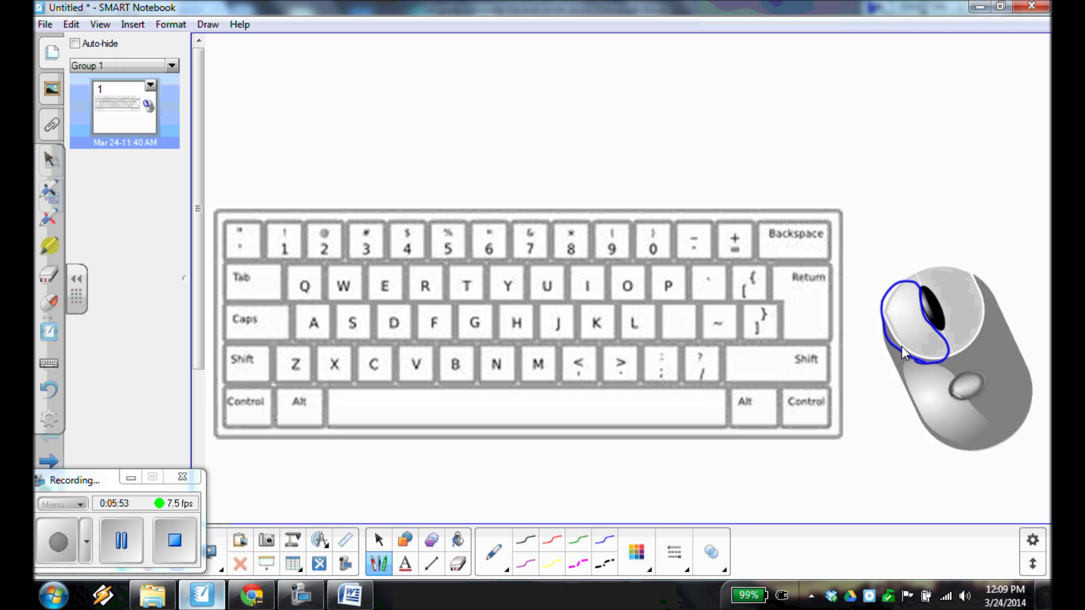
{"action": "mouse_move", "coordinate": [918, 373]}
{"action": "left_mouse_down"}
{"action": "mouse_move", "coordinate": [908, 303]}
{"action": "mouse_move", "coordinate": [890, 322]}
{"action": "left_mouse_up"}
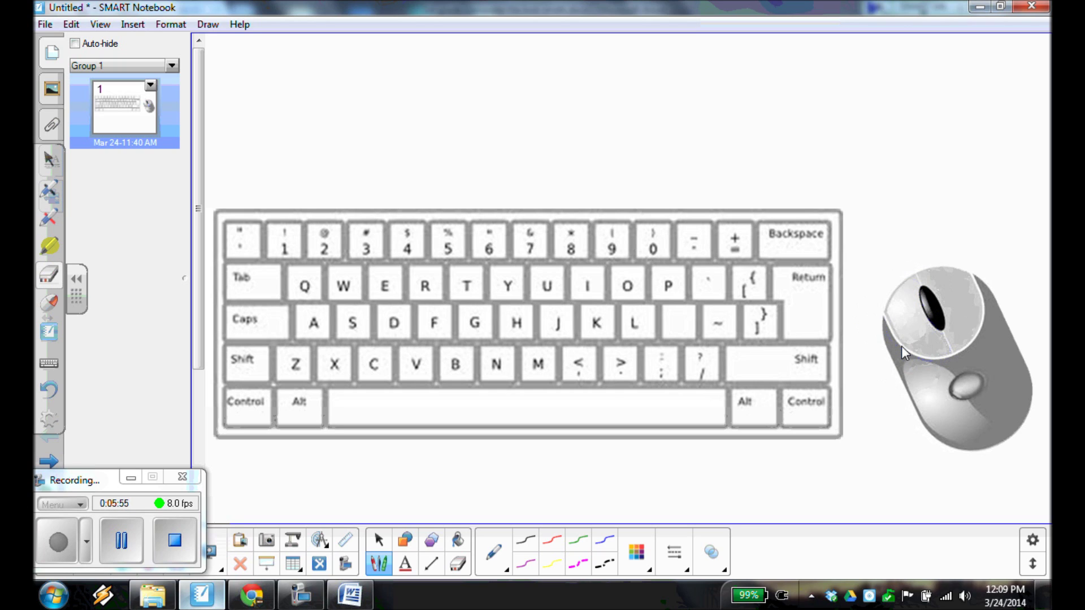
{"action": "key", "text": "Escape"}
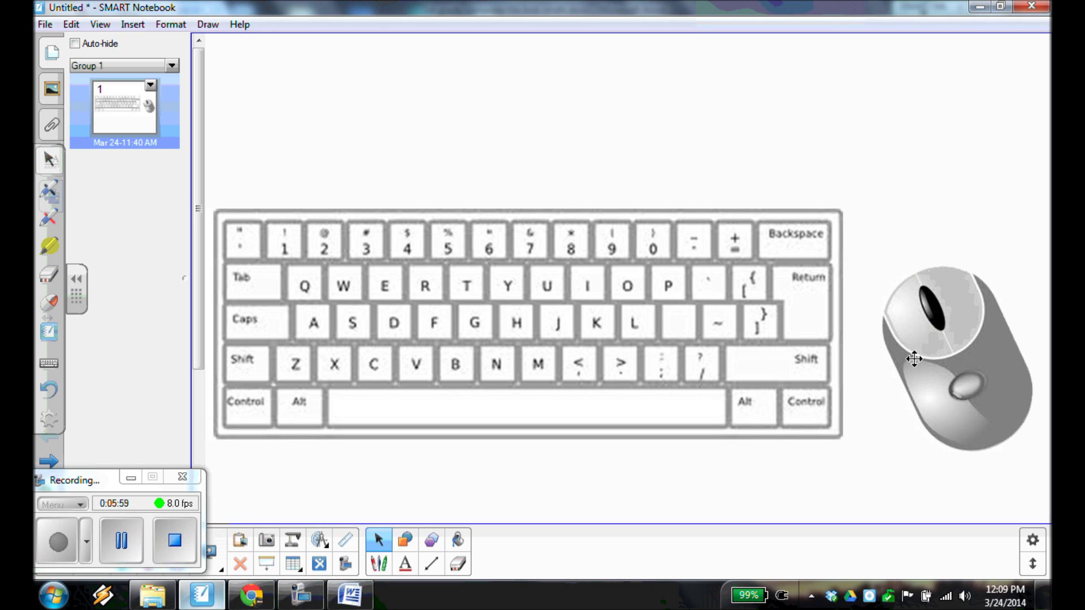
{"action": "left_click", "coordinate": [347, 596]}
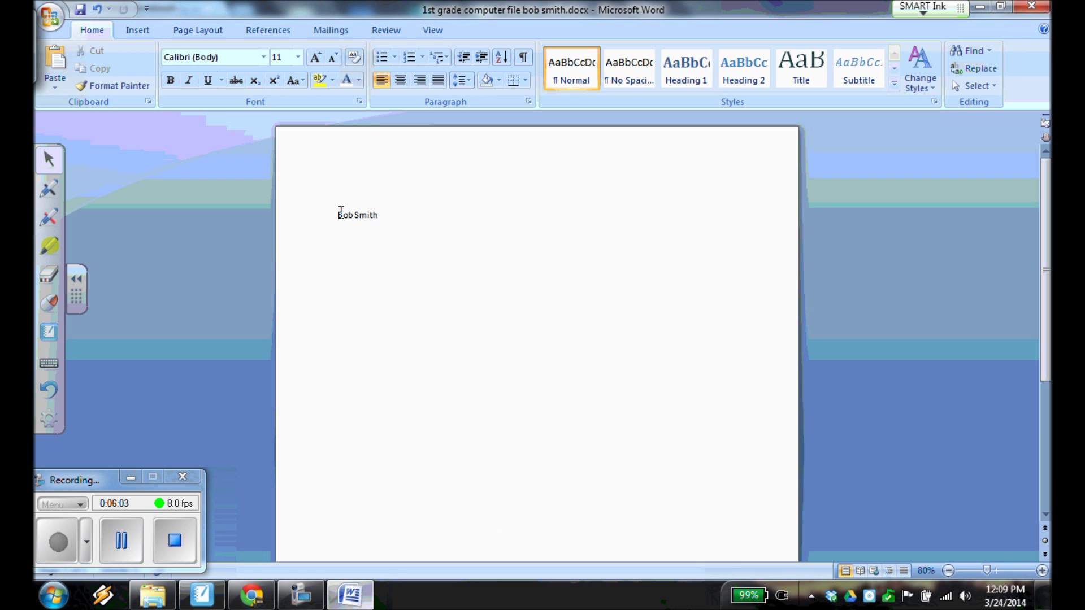
Practise selecting the first name and the name line, then drag-select the whole name.
{"action": "left_click", "coordinate": [351, 214]}
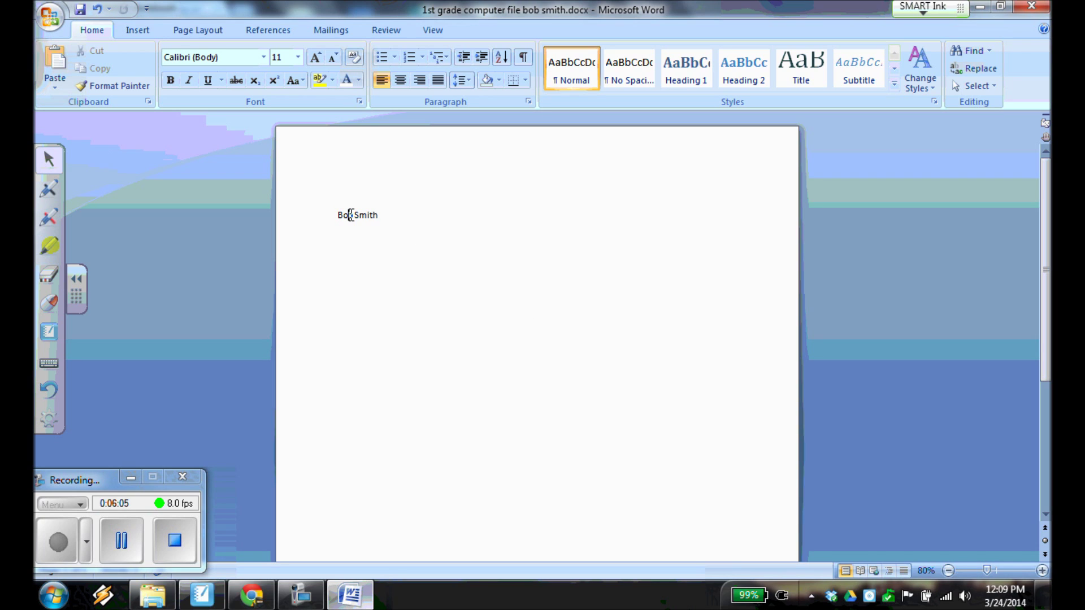
{"action": "double_click", "coordinate": [350, 215]}
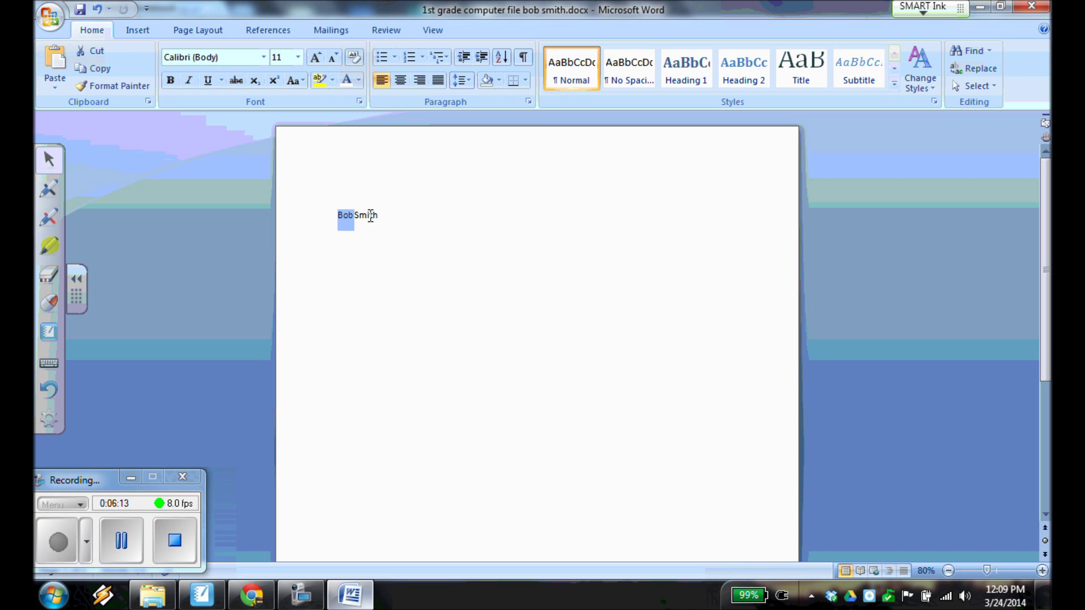
{"action": "triple_click", "coordinate": [371, 216]}
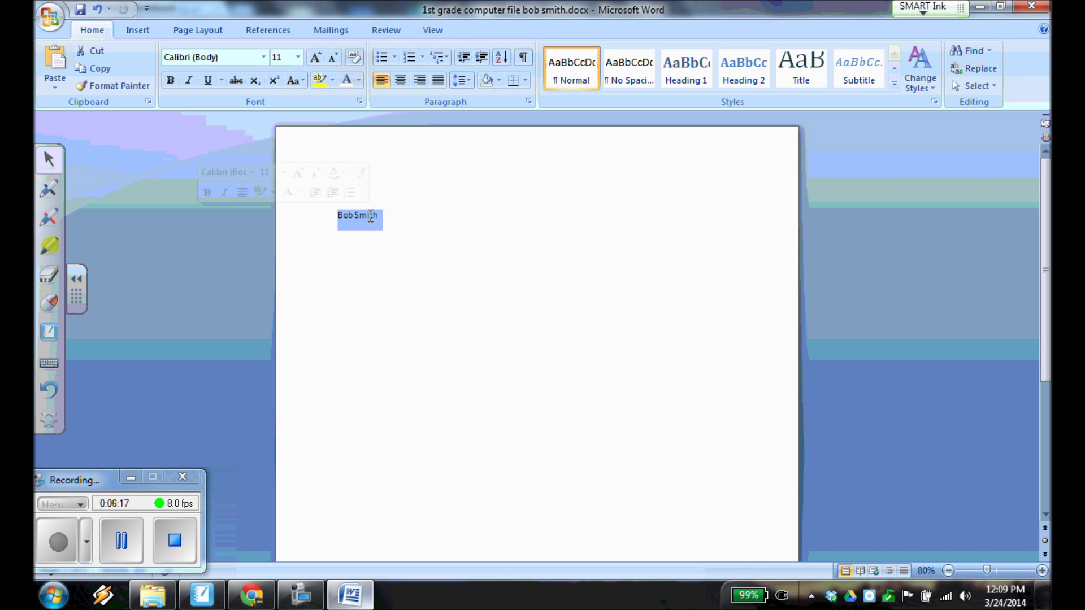
{"action": "left_click", "coordinate": [390, 214]}
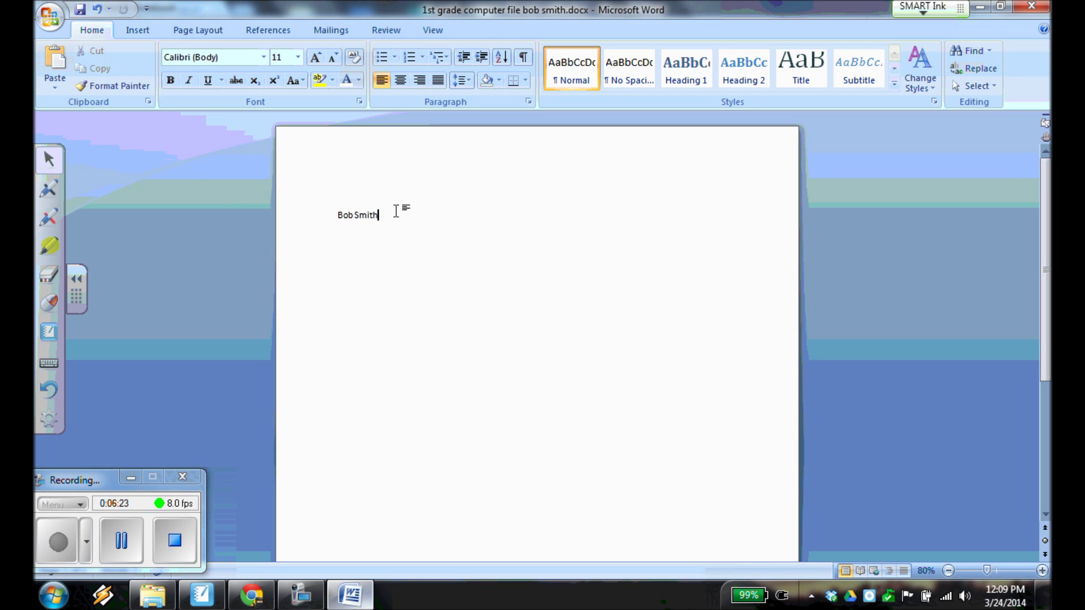
{"action": "left_click_drag", "start_coordinate": [395, 208], "coordinate": [341, 222]}
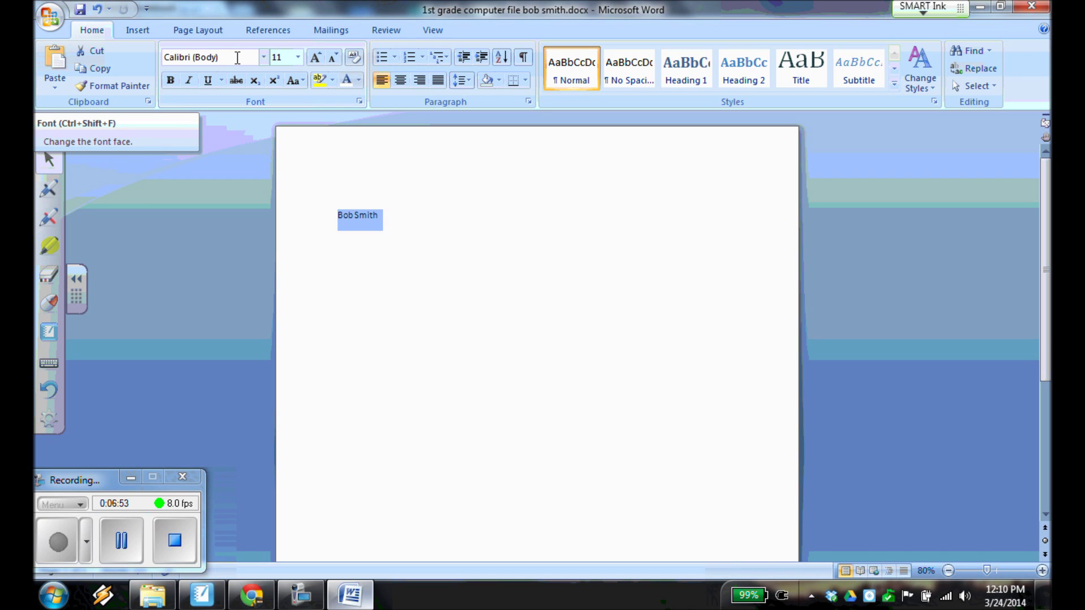
Mark the Font box in red ink, erase it, and set the student's name to Broadway.
{"action": "mouse_move", "coordinate": [117, 150]}
{"action": "left_mouse_down"}
{"action": "mouse_move", "coordinate": [97, 155]}
{"action": "mouse_move", "coordinate": [70, 104]}
{"action": "mouse_move", "coordinate": [34, 110]}
{"action": "left_mouse_up"}
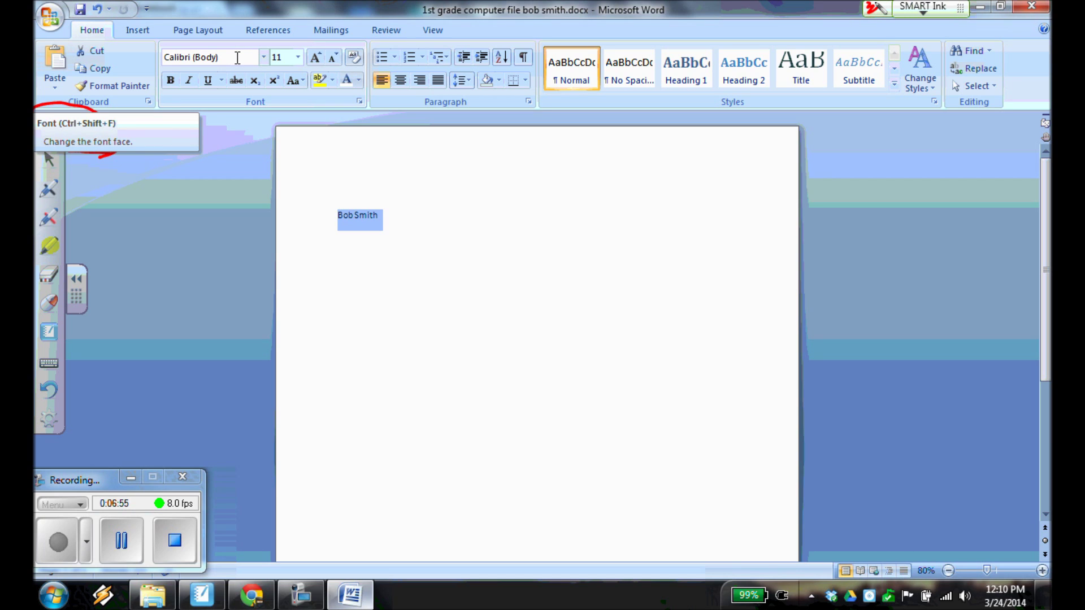
{"action": "left_click", "coordinate": [49, 160]}
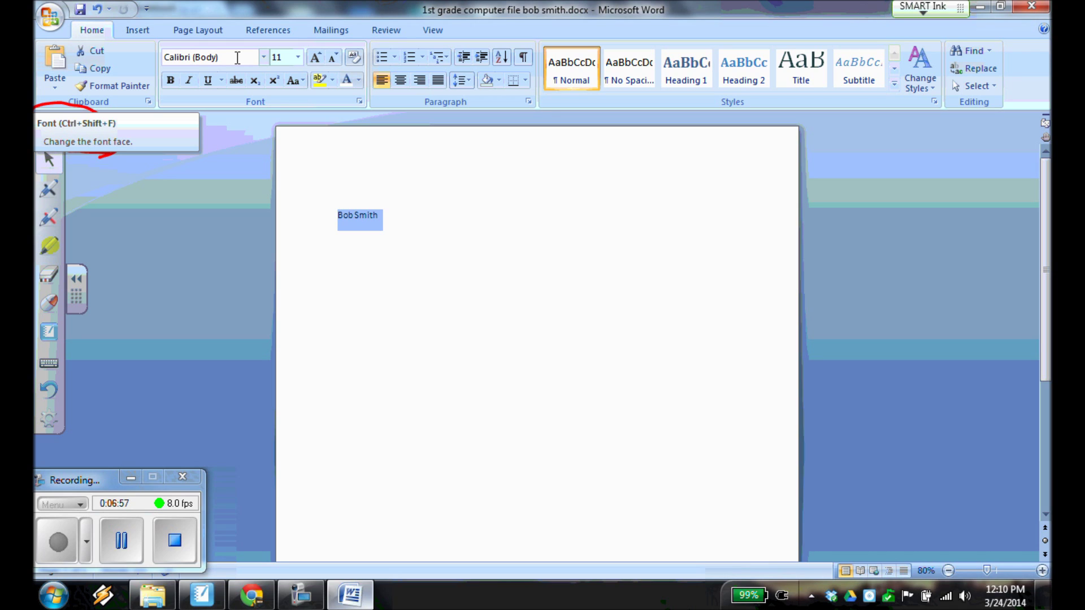
{"action": "left_click", "coordinate": [49, 274]}
{"action": "left_click_drag", "start_coordinate": [105, 106], "coordinate": [35, 110]}
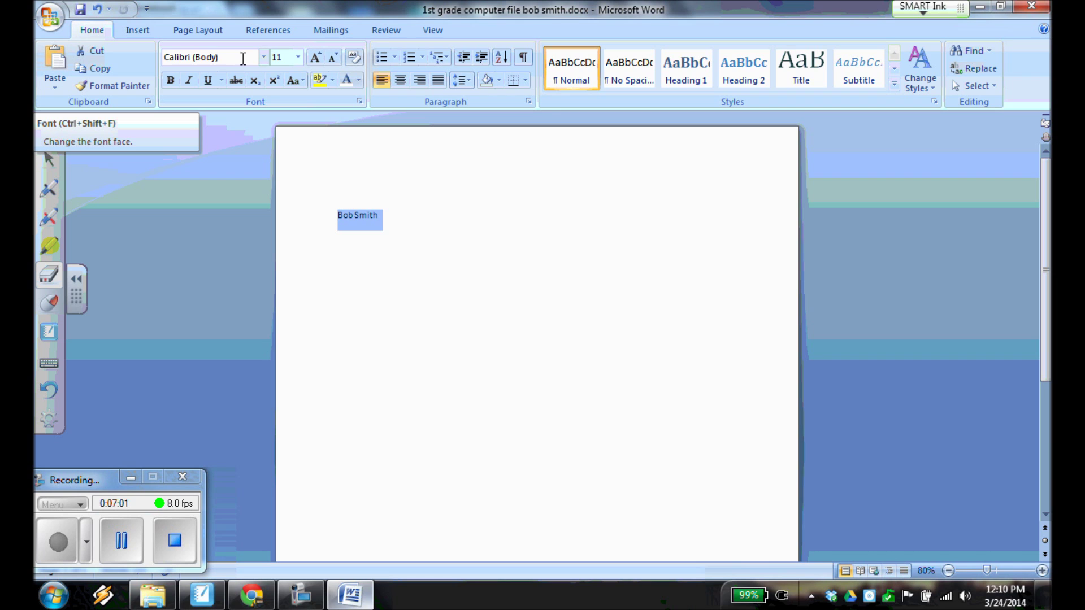
{"action": "left_click", "coordinate": [265, 59]}
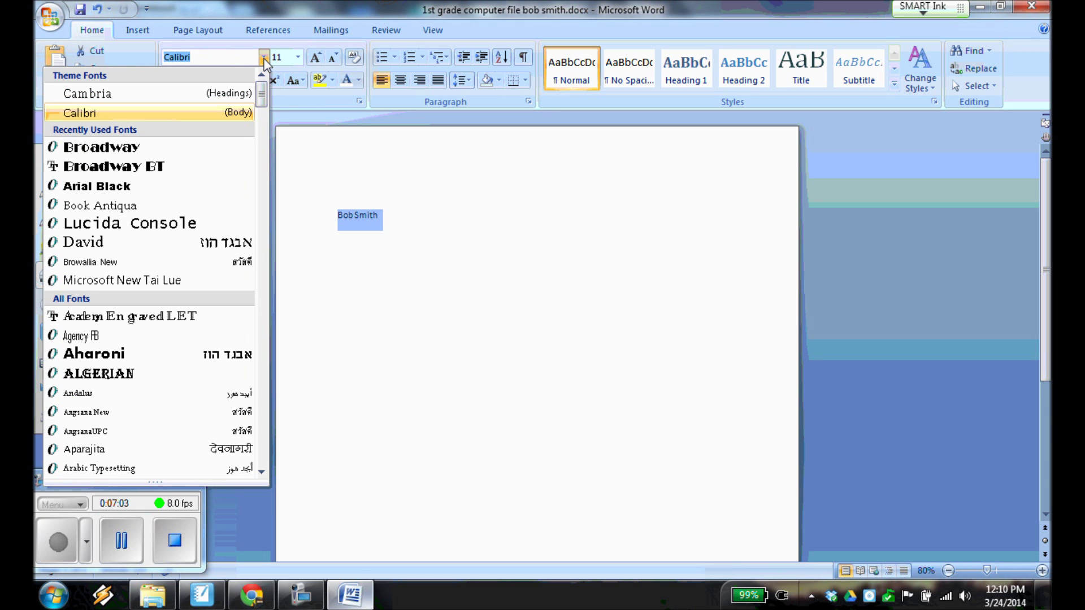
{"action": "left_click", "coordinate": [193, 152]}
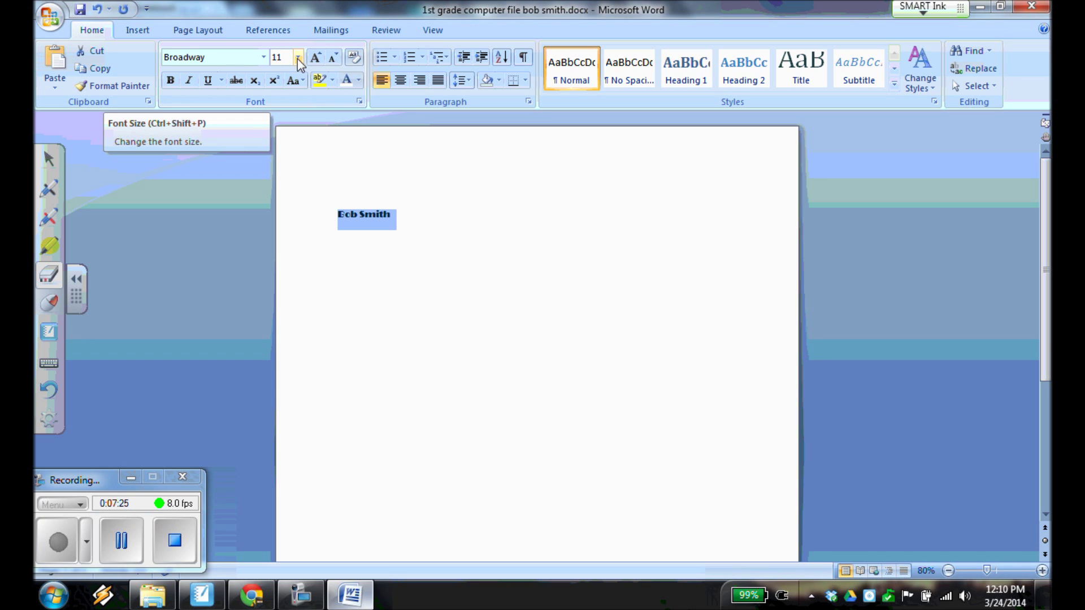
Set the student's name to 16 pt and return to normal selecting.
{"action": "left_click", "coordinate": [298, 57]}
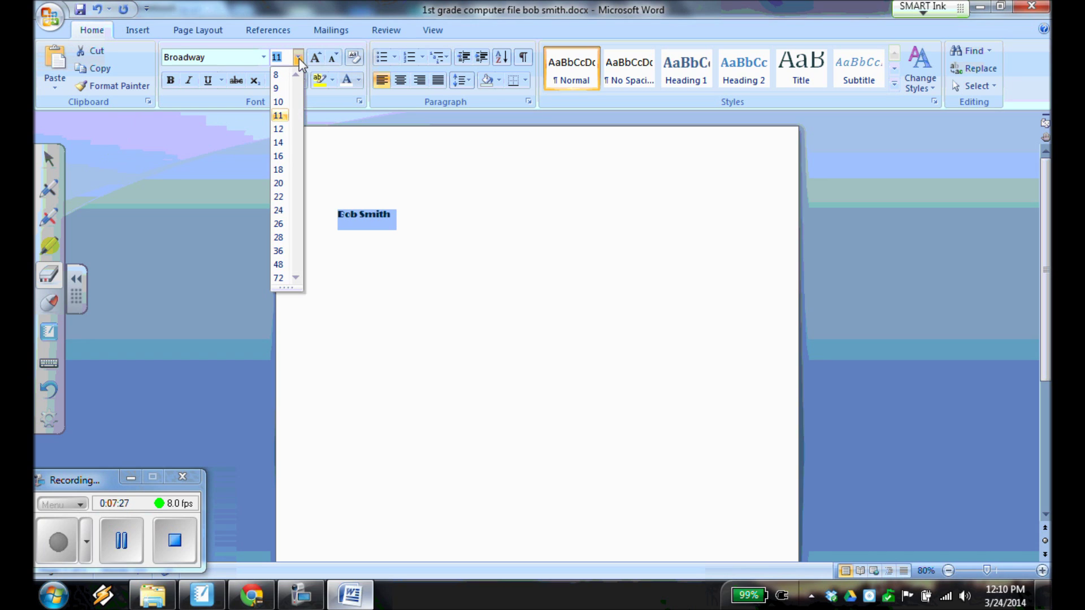
{"action": "left_click", "coordinate": [279, 157]}
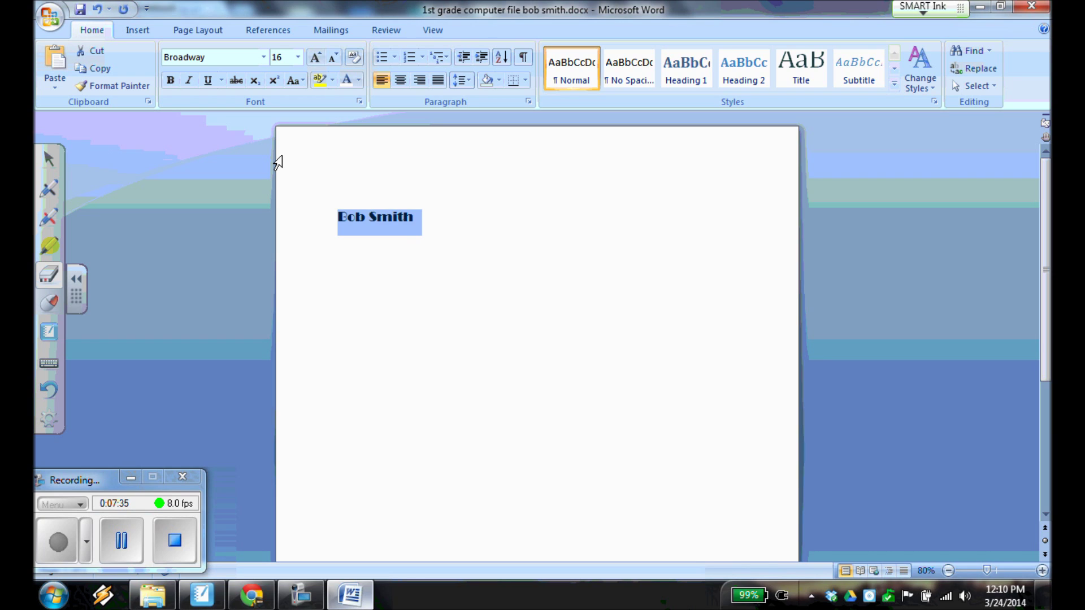
{"action": "left_click", "coordinate": [448, 243]}
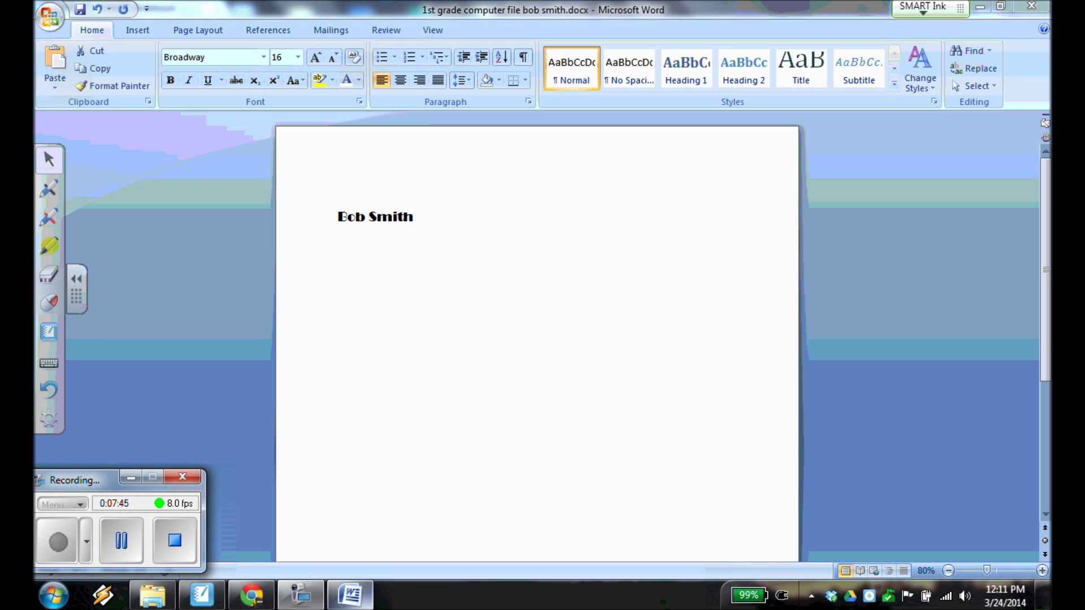
{"action": "key", "text": "alt+Tab"}
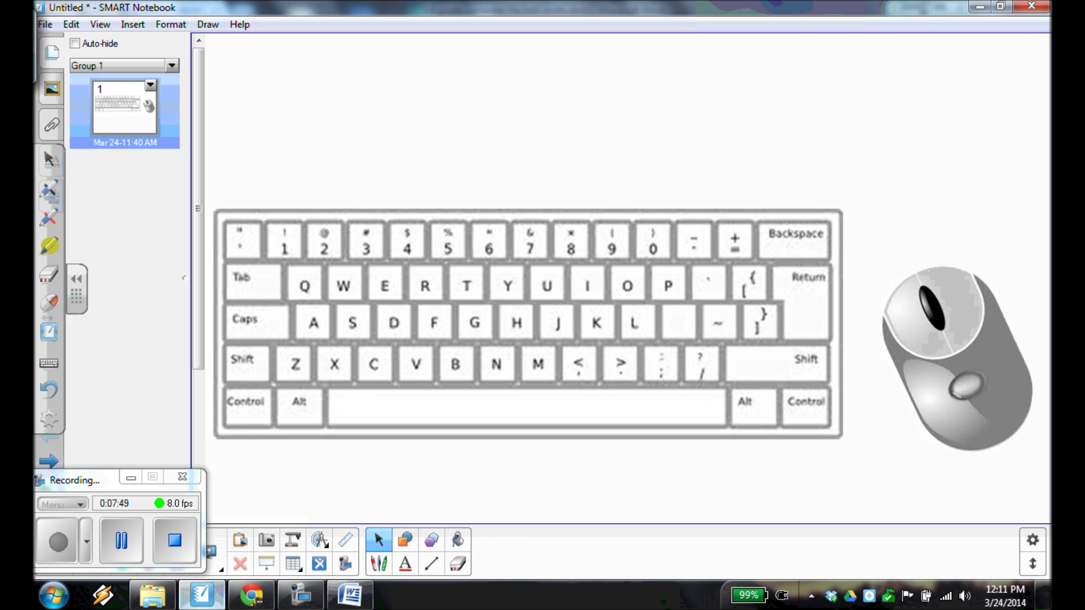
Circle the Caps key in green ink on the keyboard diagram, then switch back to Word.
{"action": "left_click", "coordinate": [379, 563]}
{"action": "mouse_move", "coordinate": [221, 326]}
{"action": "left_mouse_down"}
{"action": "mouse_move", "coordinate": [229, 339]}
{"action": "mouse_move", "coordinate": [265, 298]}
{"action": "mouse_move", "coordinate": [222, 332]}
{"action": "mouse_move", "coordinate": [256, 337]}
{"action": "left_mouse_up"}
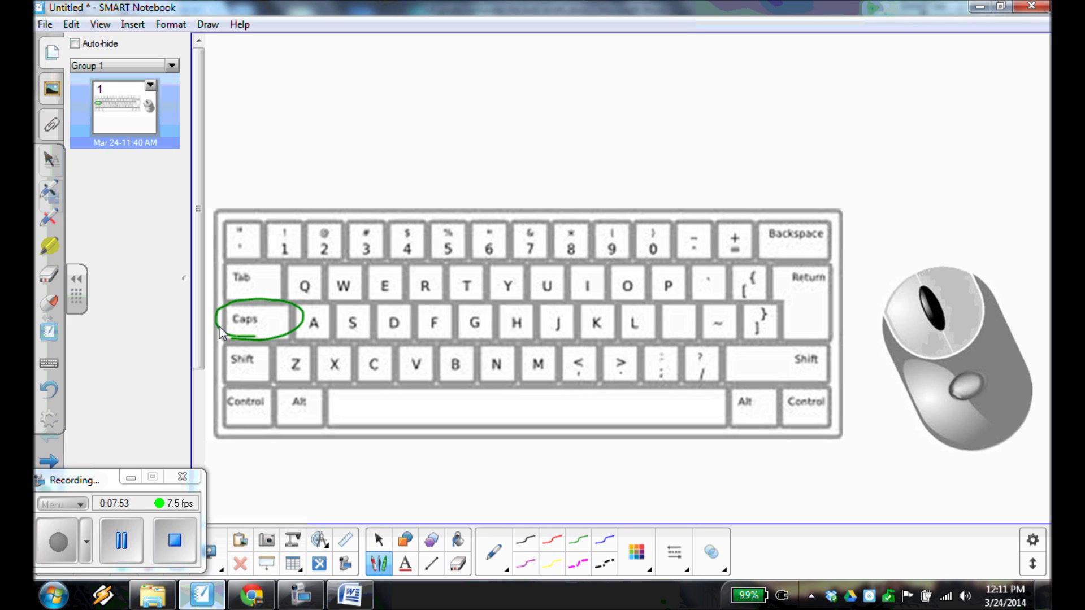
{"action": "key", "text": "Escape"}
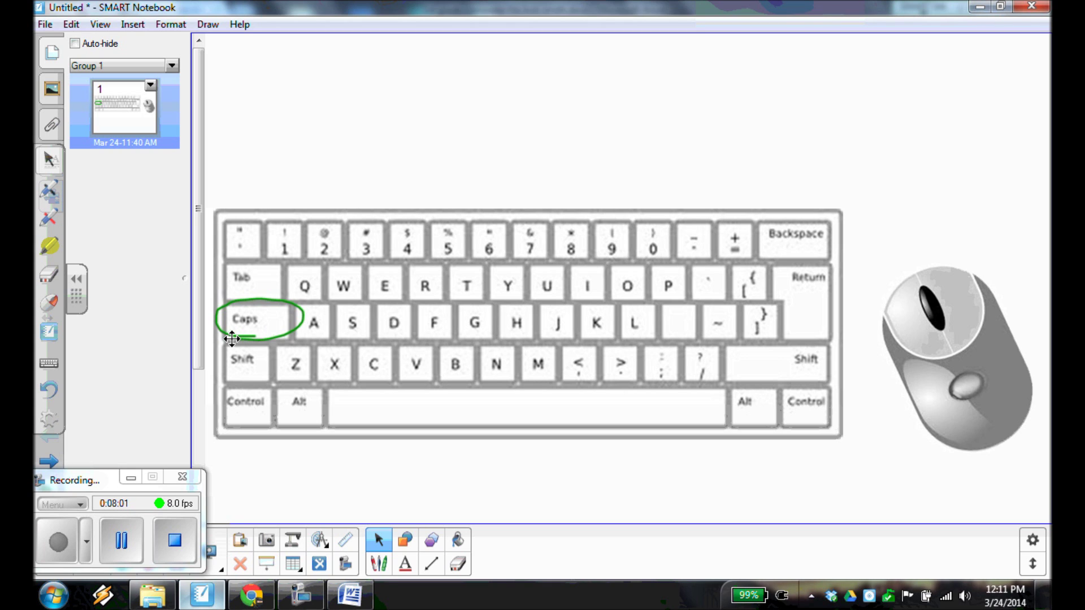
{"action": "key", "text": "alt+Tab"}
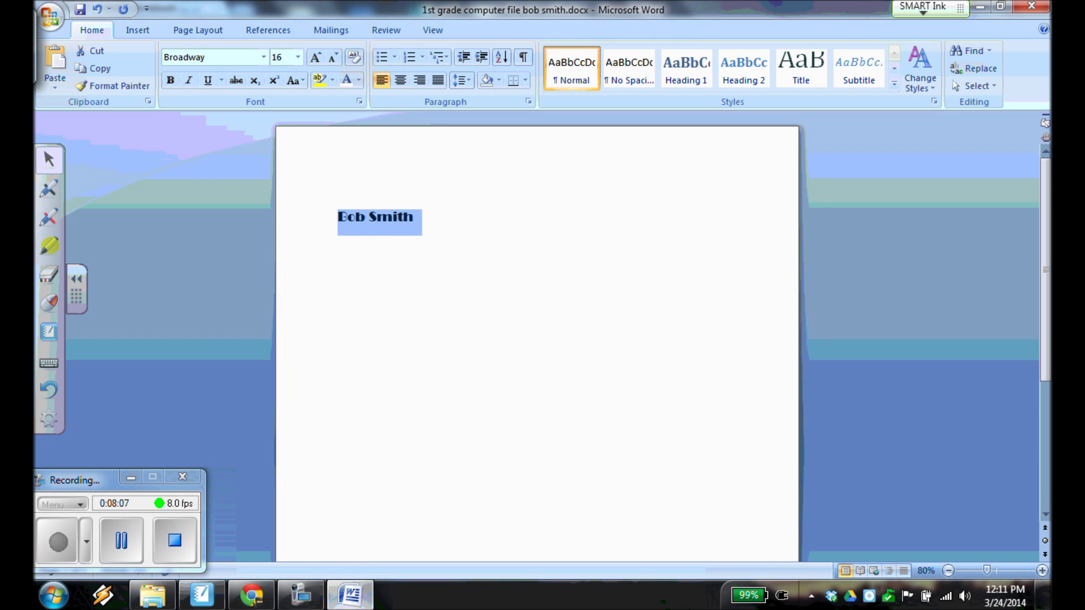
Turn on Caps Lock and circle its on-screen indicator with blue ink.
{"action": "key", "text": "Caps_Lock"}
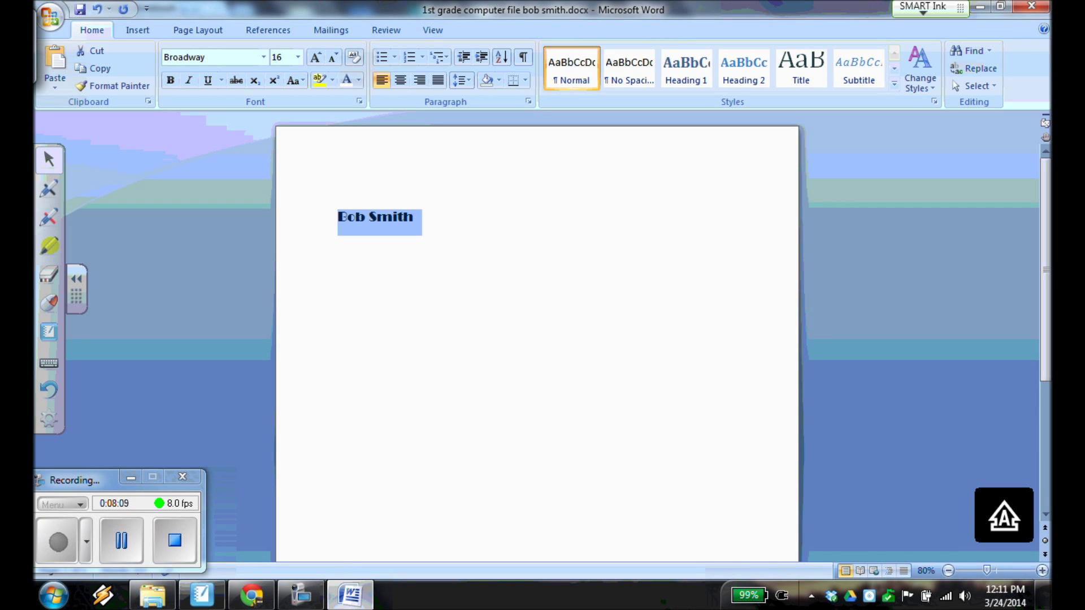
{"action": "mouse_move", "coordinate": [963, 537]}
{"action": "left_mouse_down"}
{"action": "mouse_move", "coordinate": [998, 543]}
{"action": "mouse_move", "coordinate": [969, 540]}
{"action": "mouse_move", "coordinate": [972, 511]}
{"action": "left_mouse_up"}
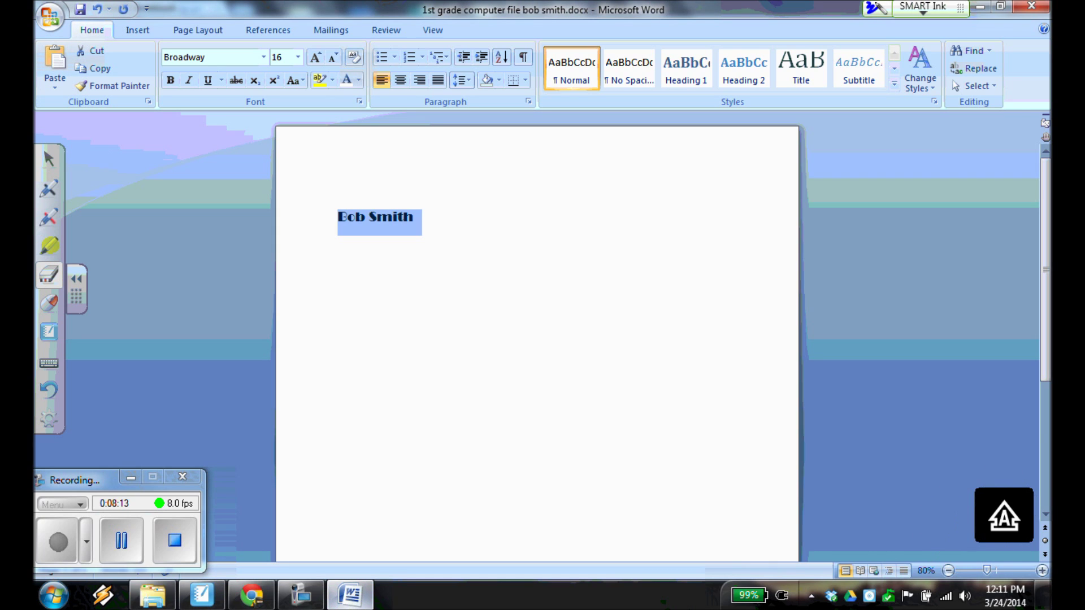
{"action": "left_click", "coordinate": [49, 159]}
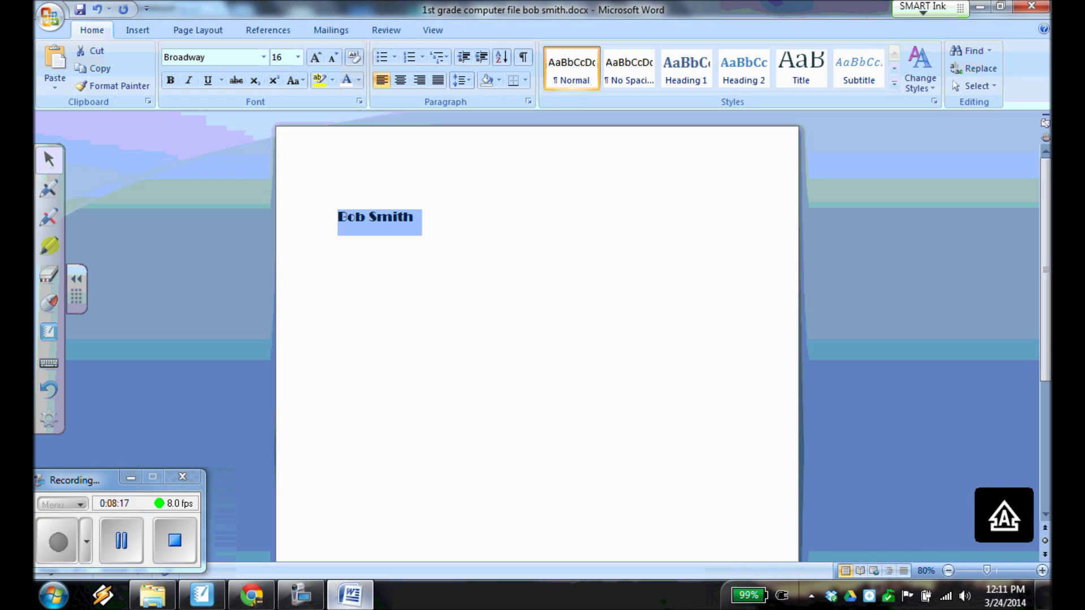
Place the cursor on the empty line above the student's name.
{"action": "left_click", "coordinate": [339, 193]}
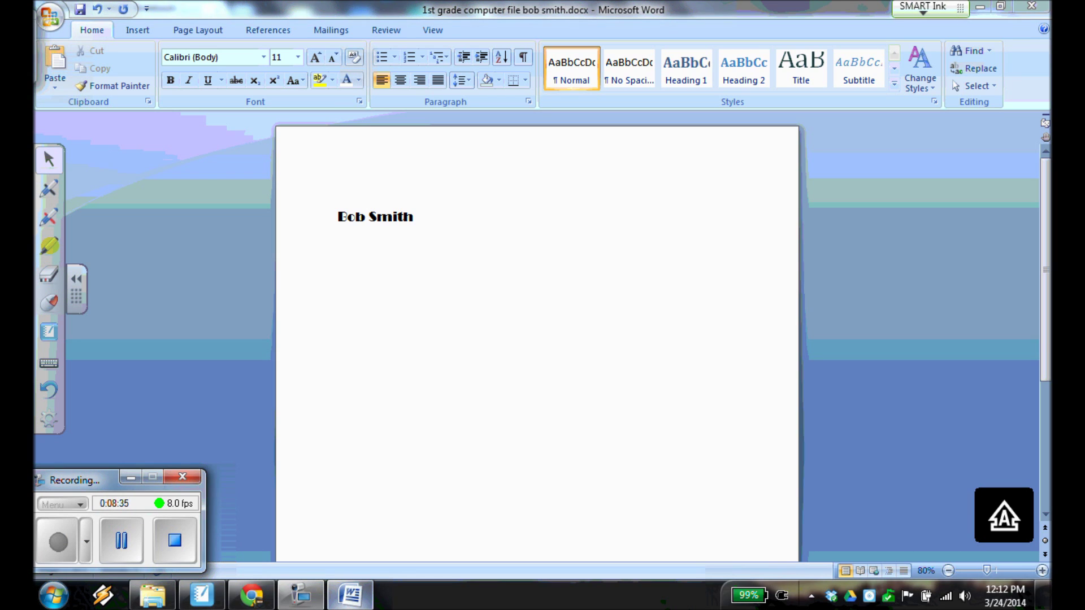
{"action": "left_click", "coordinate": [368, 192]}
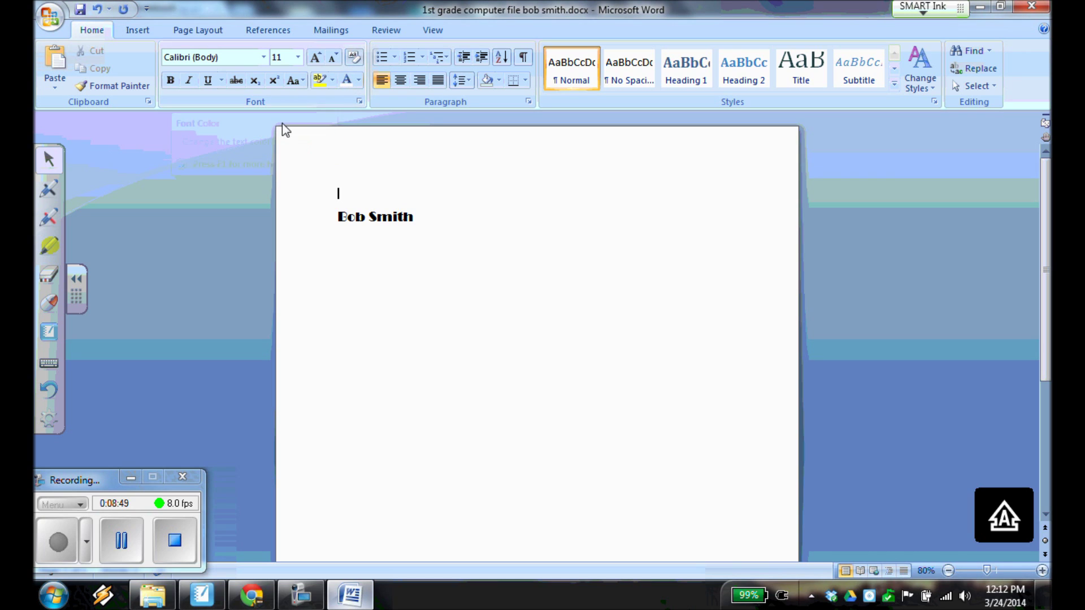
{"action": "left_click", "coordinate": [359, 80]}
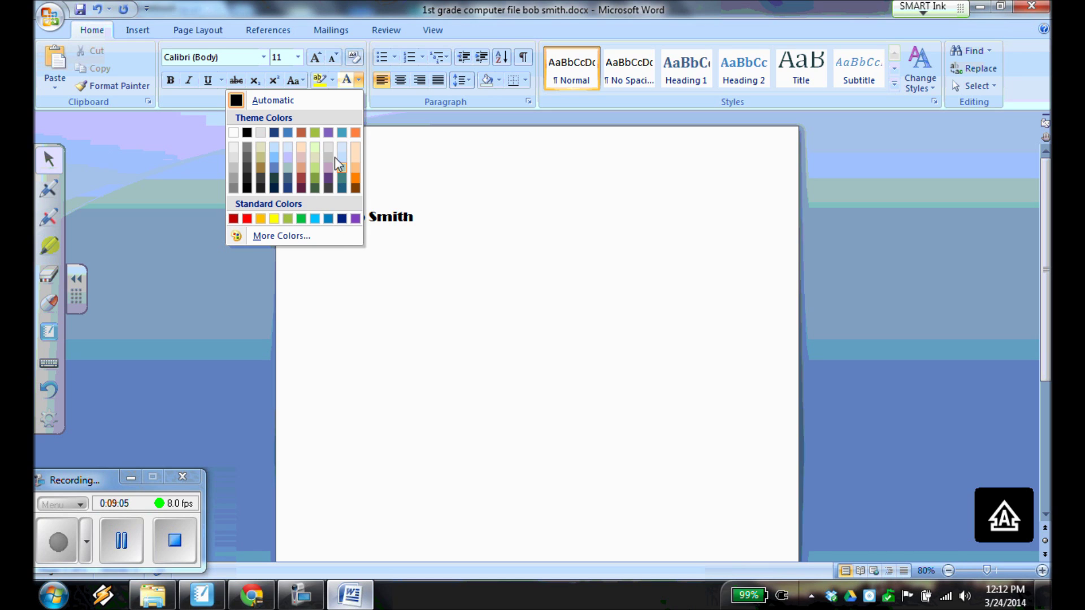
Format the empty heading line as purple, 18 pt, bold, underlined and centred.
{"action": "left_click", "coordinate": [355, 218]}
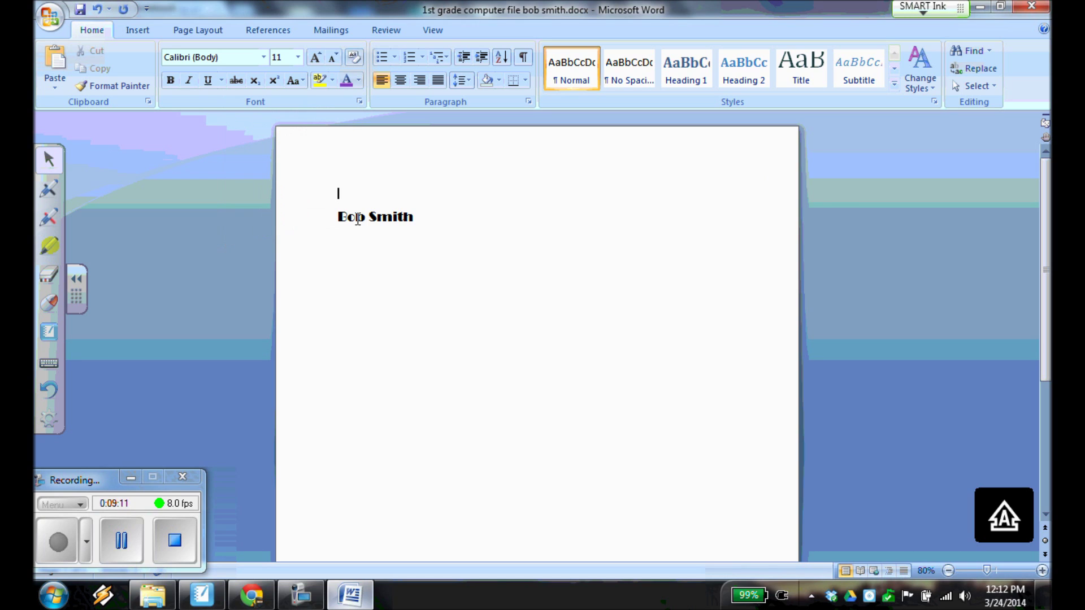
{"action": "left_click", "coordinate": [58, 542]}
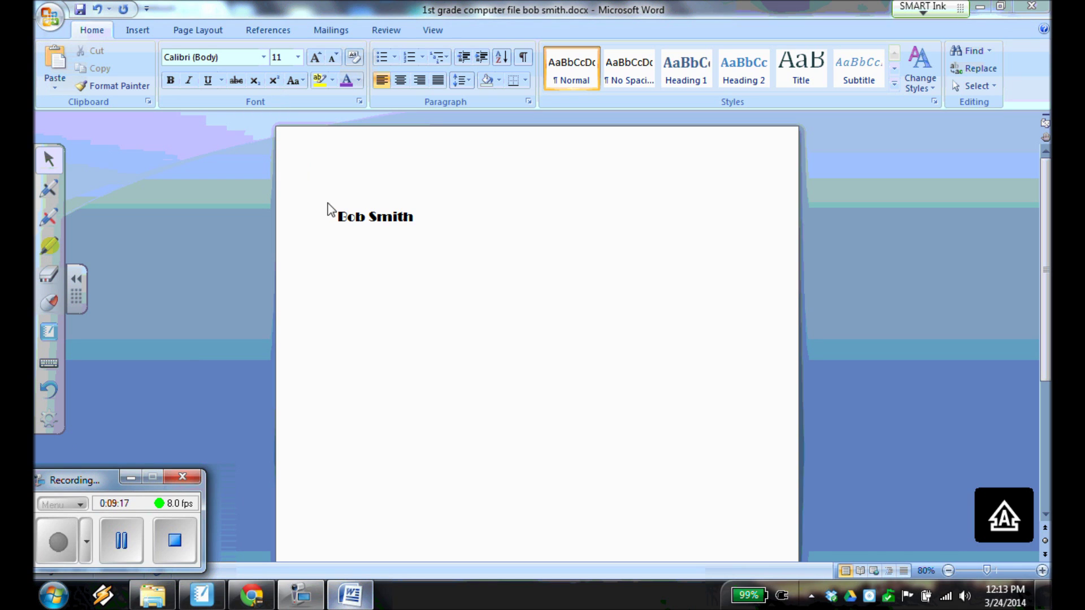
{"action": "left_click", "coordinate": [362, 184]}
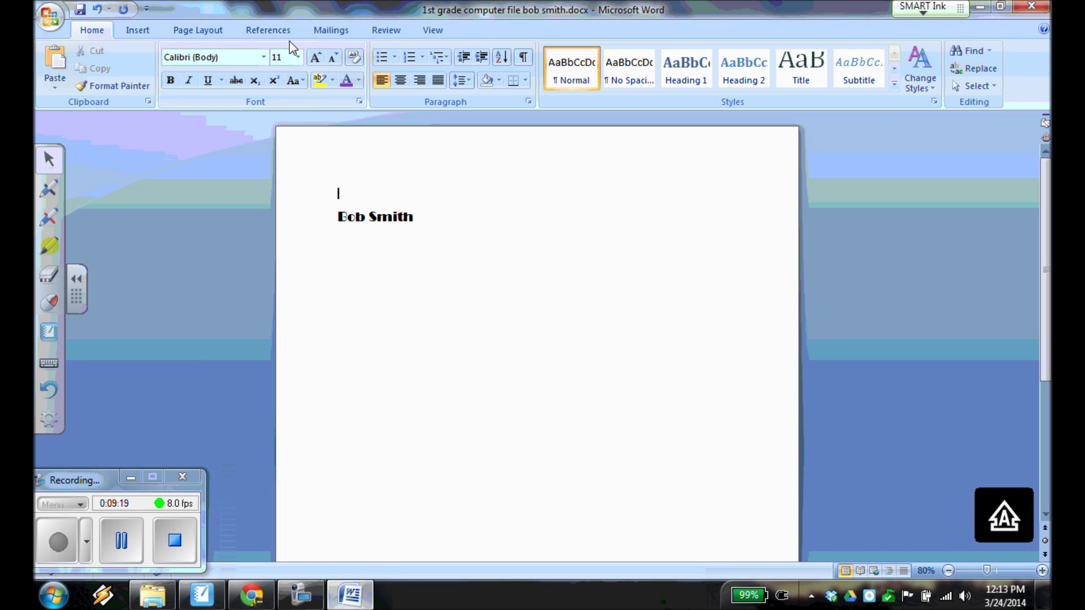
{"action": "left_click", "coordinate": [299, 57]}
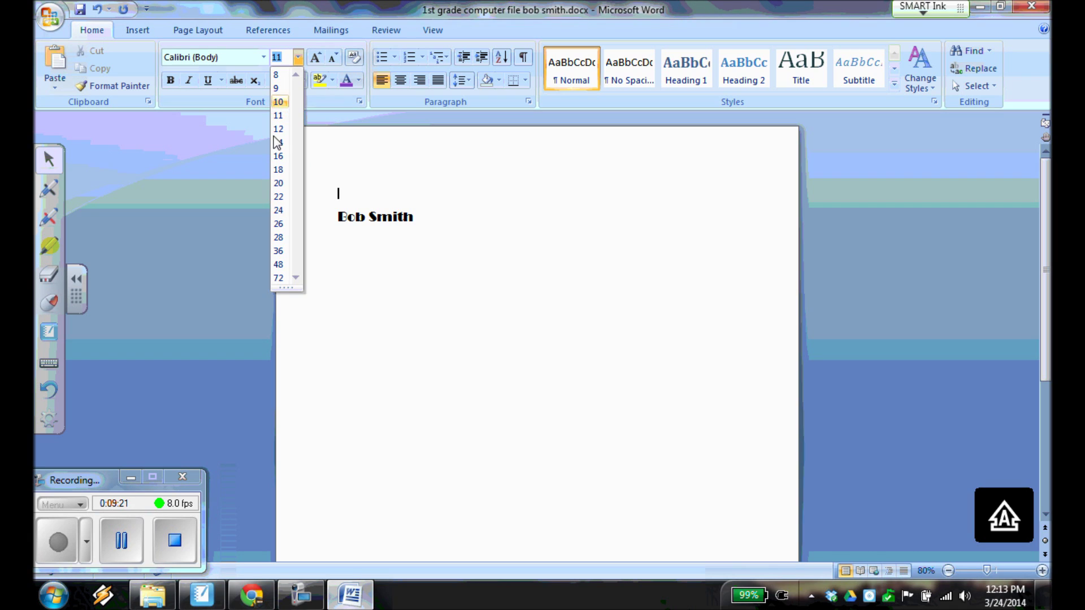
{"action": "left_click", "coordinate": [279, 169]}
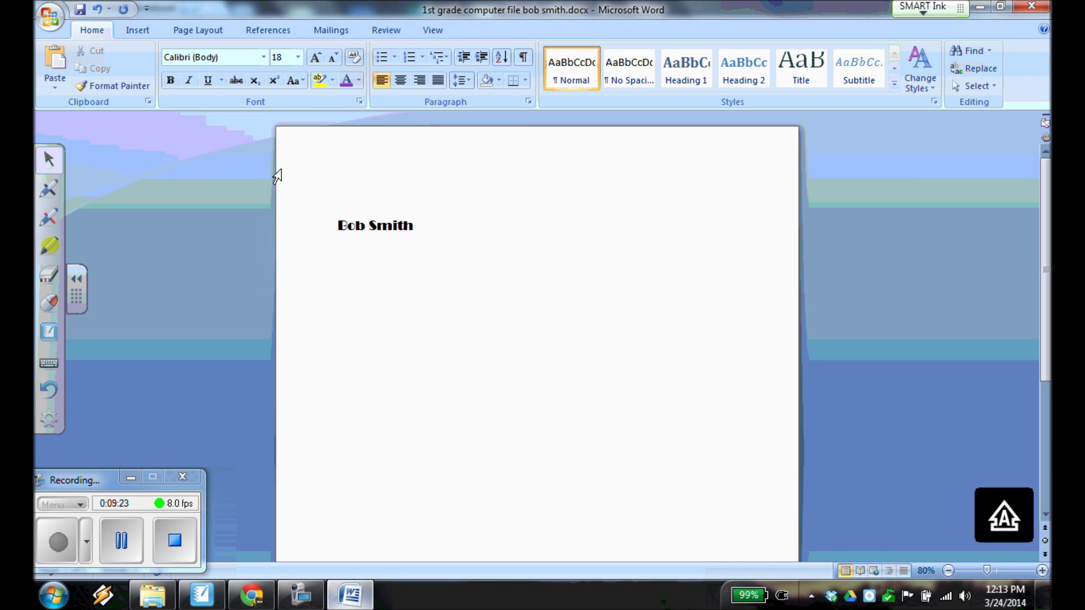
{"action": "left_click", "coordinate": [170, 81]}
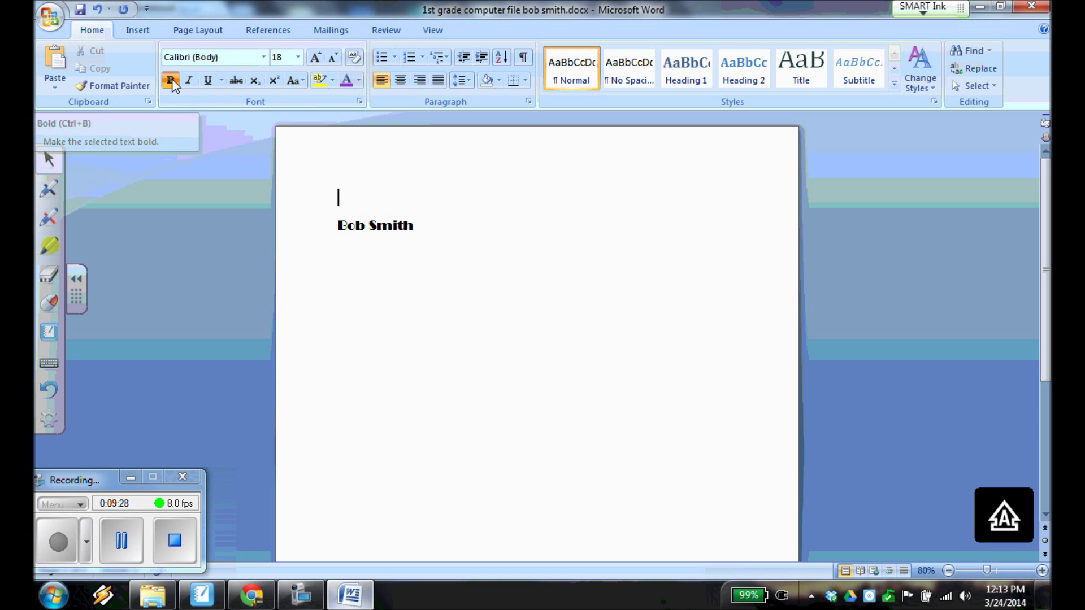
{"action": "left_click", "coordinate": [208, 80]}
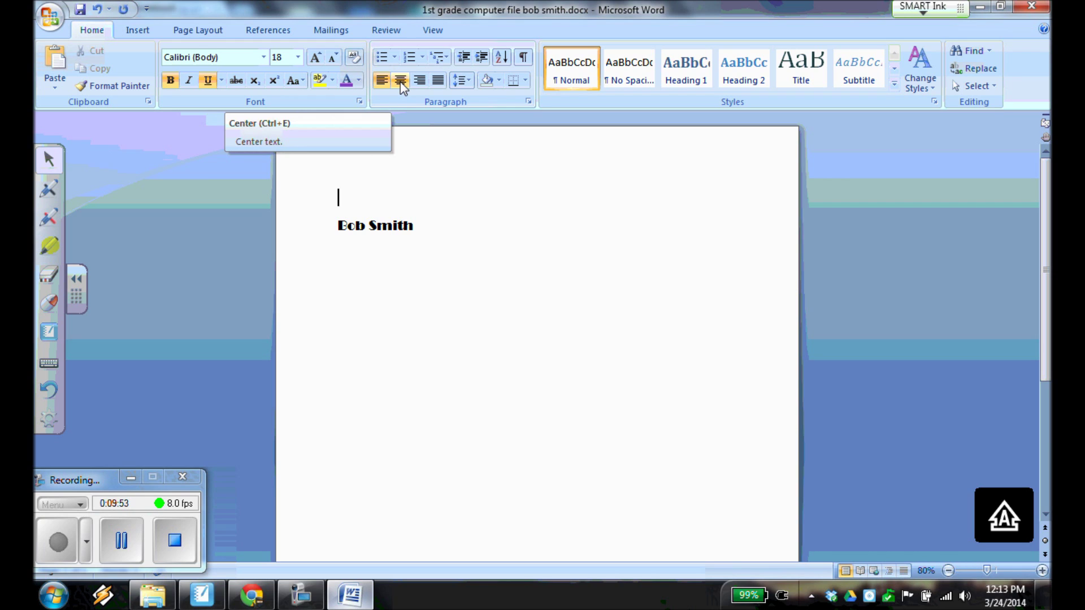
{"action": "left_click", "coordinate": [400, 82]}
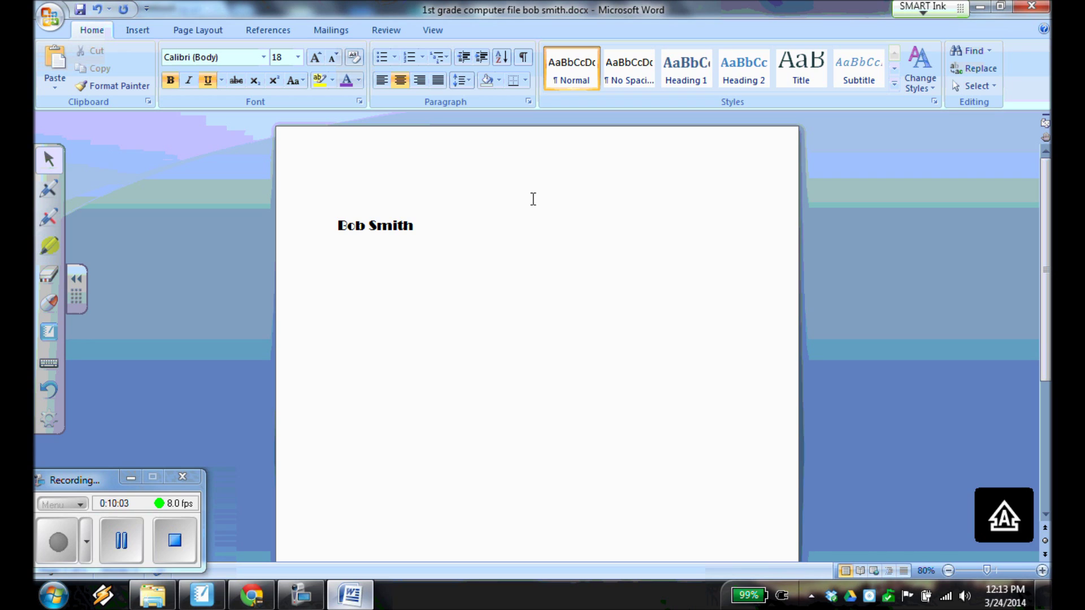
Type the heading '1ST GRADE COMPUTER FILE', fix typos, then turn Caps Lock off.
{"action": "type", "text": "1ST"}
{"action": "type", "text": "gRA"}
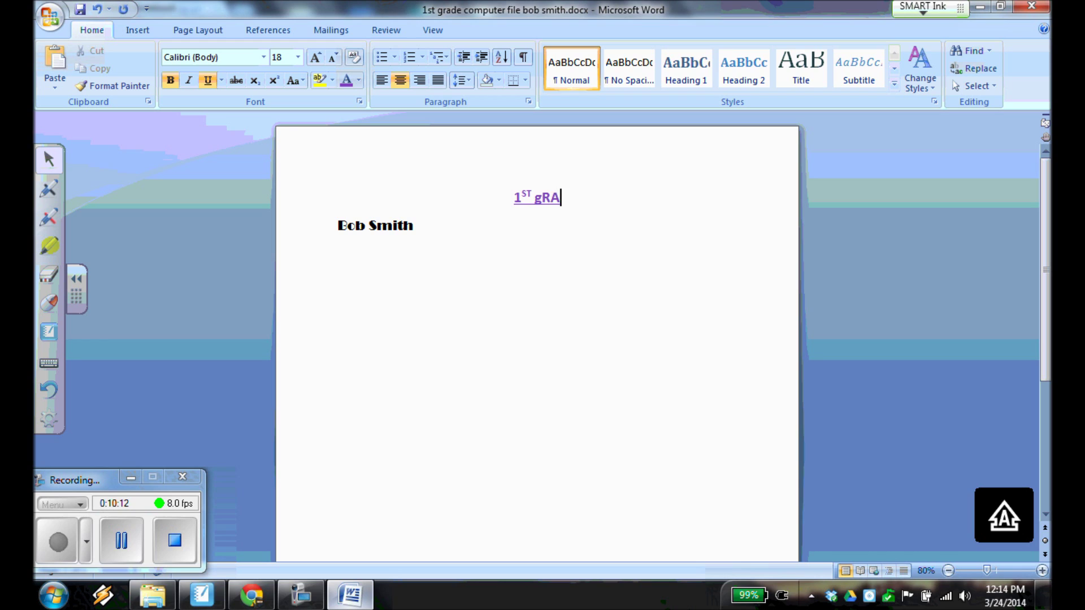
{"action": "key", "text": "BackSpace"}
{"action": "key", "text": "BackSpace"}
{"action": "key", "text": "BackSpace"}
{"action": "type", "text": "g"}
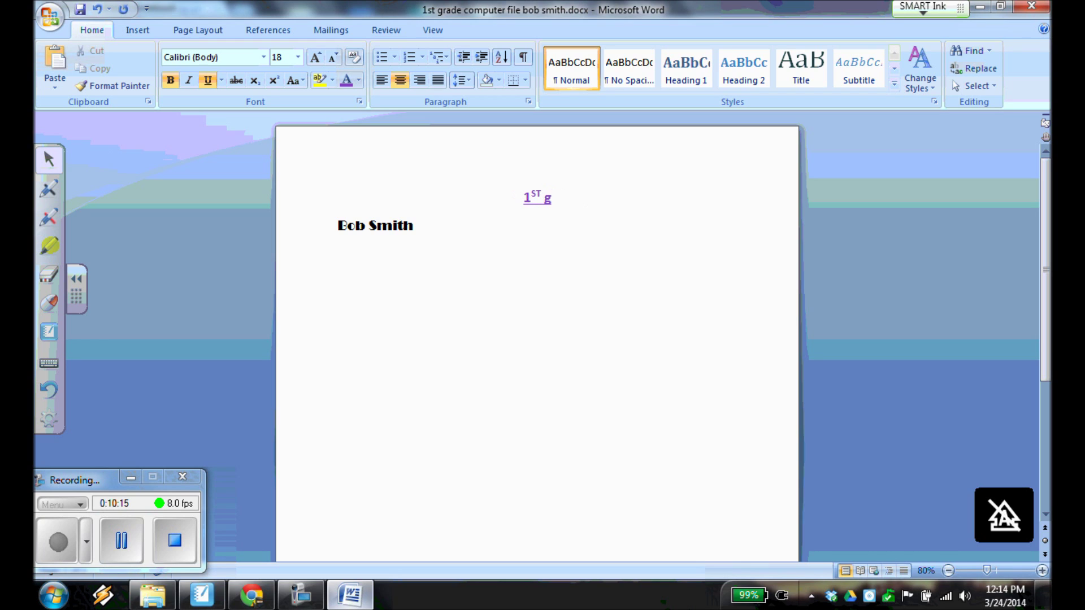
{"action": "type", "text": "ra"}
{"action": "key", "text": "BackSpace"}
{"action": "key", "text": "BackSpace"}
{"action": "key", "text": "BackSpace"}
{"action": "type", "text": "GRADE COMPUT"}
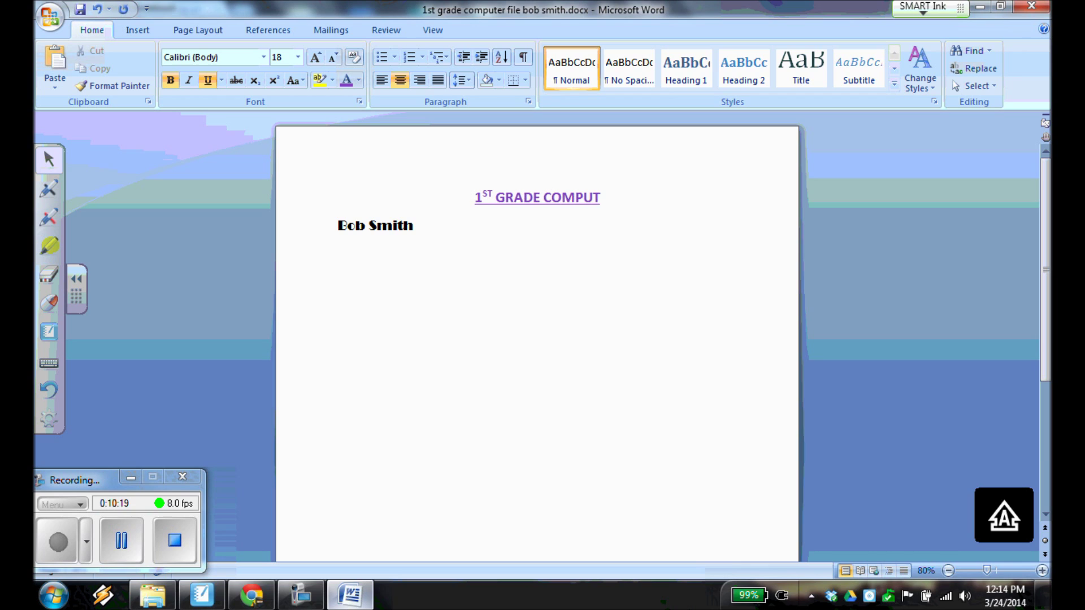
{"action": "type", "text": "ER FILE"}
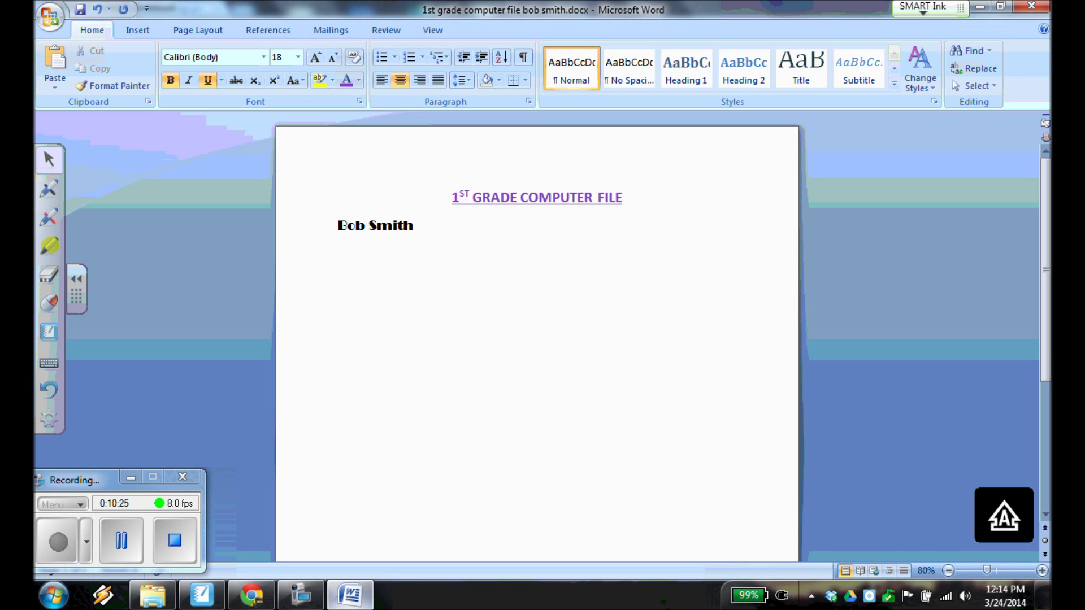
{"action": "key", "text": "Caps_Lock"}
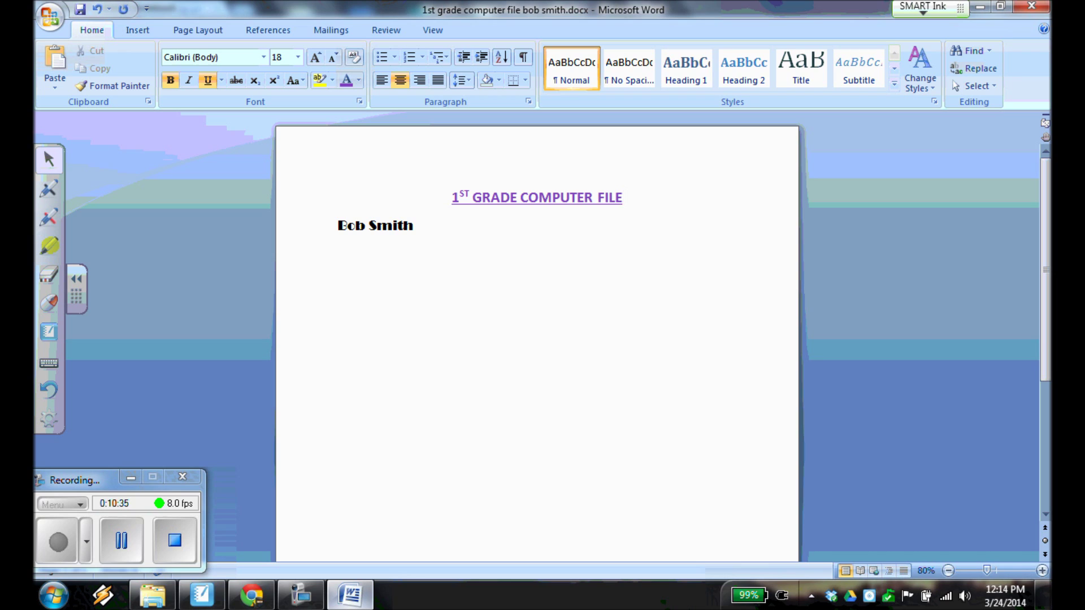
Place the cursor at the end of the student's name.
{"action": "left_click", "coordinate": [415, 225]}
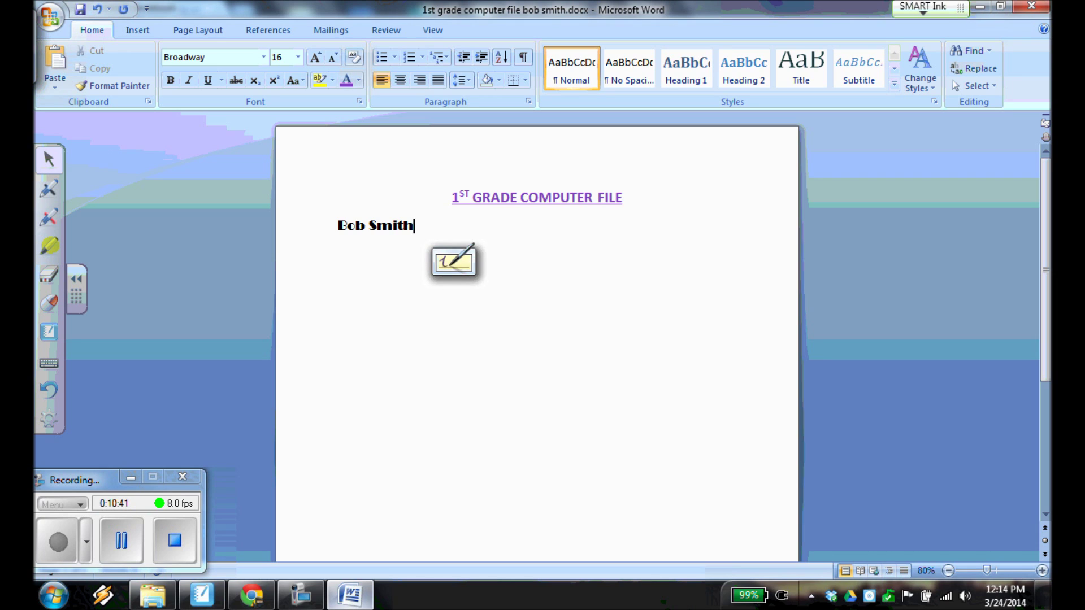
{"action": "left_click", "coordinate": [433, 265]}
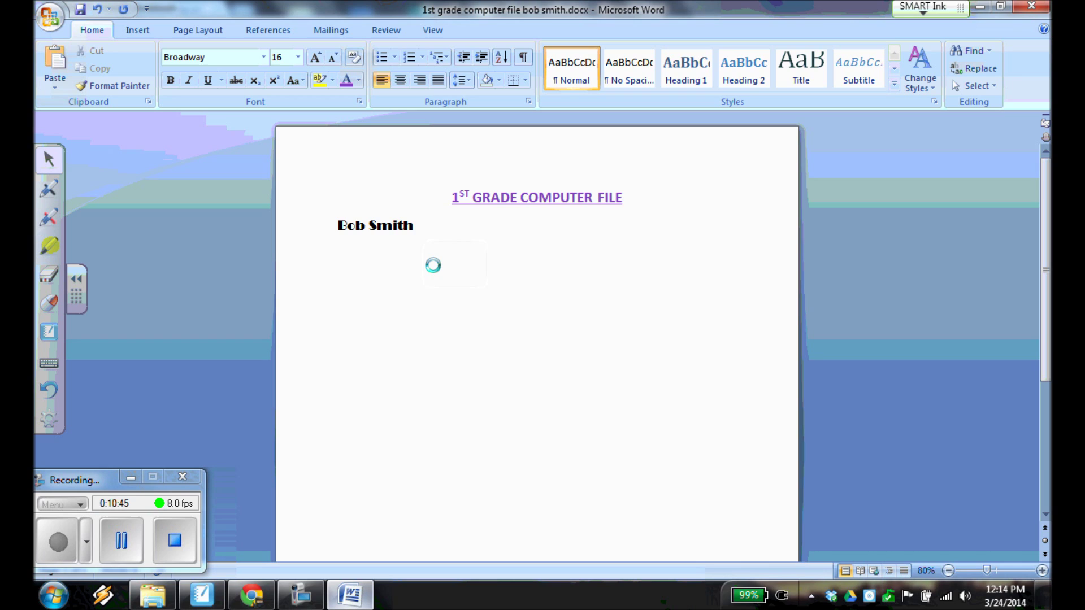
Add a tab-indented line below the name reading 'Science is my favorite subject.'.
{"action": "key", "text": "Return"}
{"action": "key", "text": "Tab"}
{"action": "type", "text": "Svcien"}
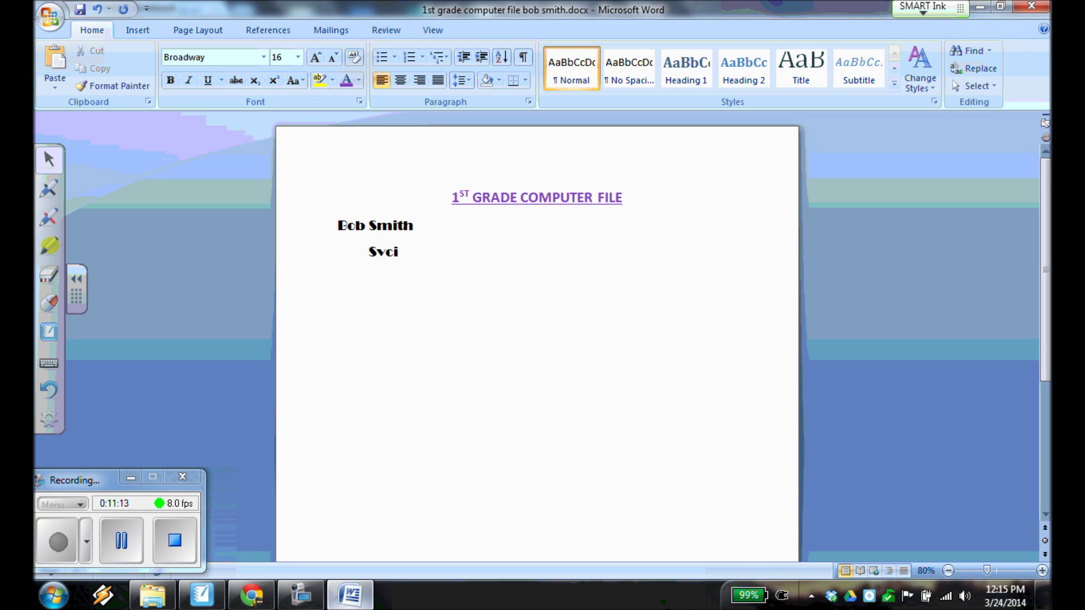
{"action": "key", "text": "BackSpace"}
{"action": "key", "text": "BackSpace"}
{"action": "key", "text": "BackSpace"}
{"action": "key", "text": "BackSpace"}
{"action": "key", "text": "BackSpace"}
{"action": "type", "text": "cience is m"}
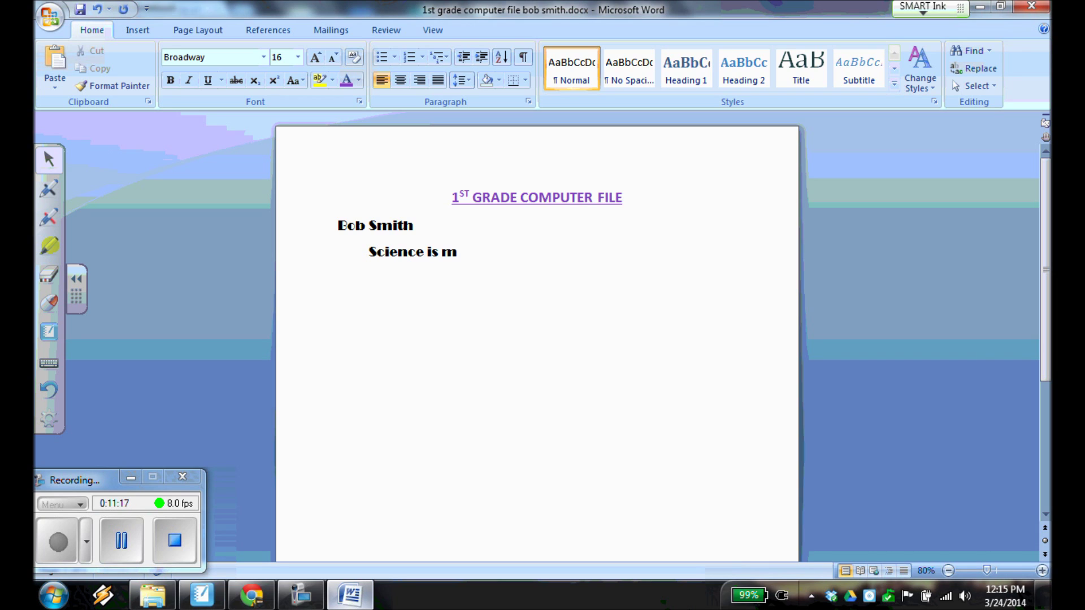
{"action": "type", "text": "y favorite sub"}
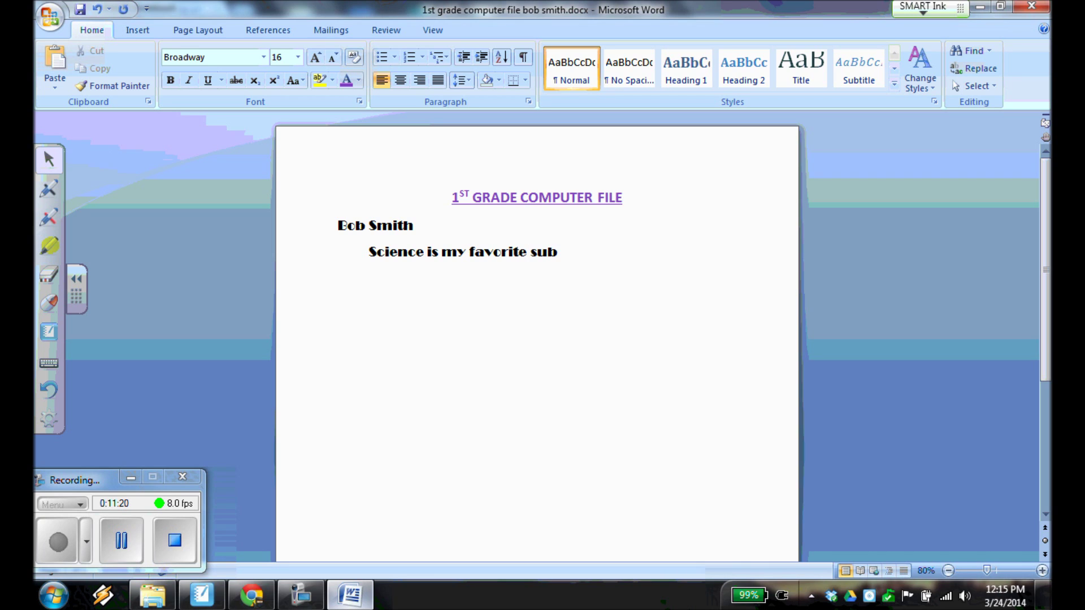
{"action": "type", "text": "ject"}
{"action": "left_click", "coordinate": [58, 541]}
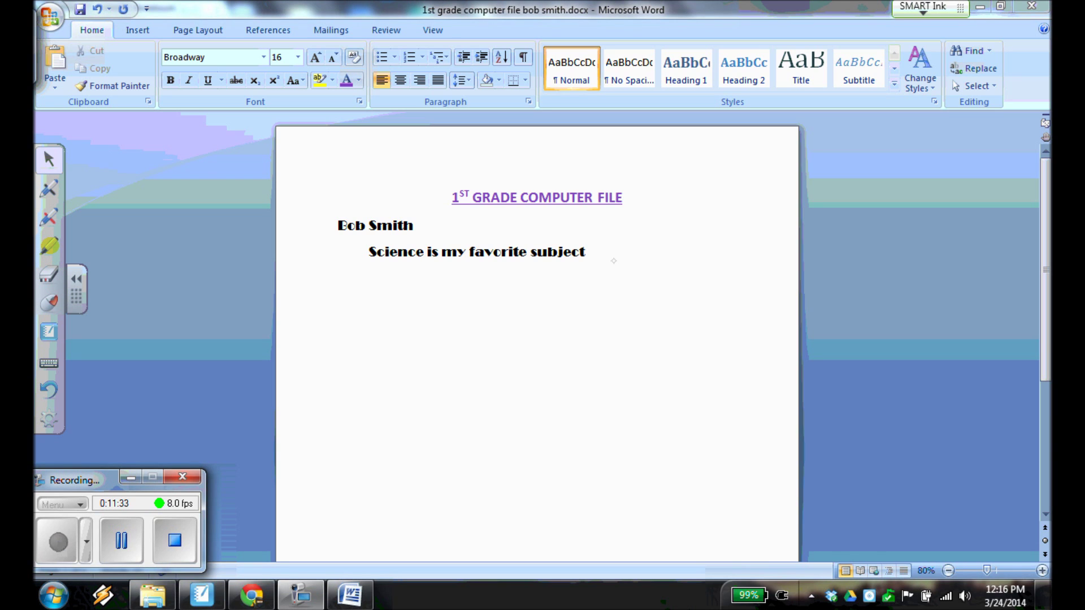
{"action": "left_click", "coordinate": [586, 252]}
{"action": "type", "text": "."}
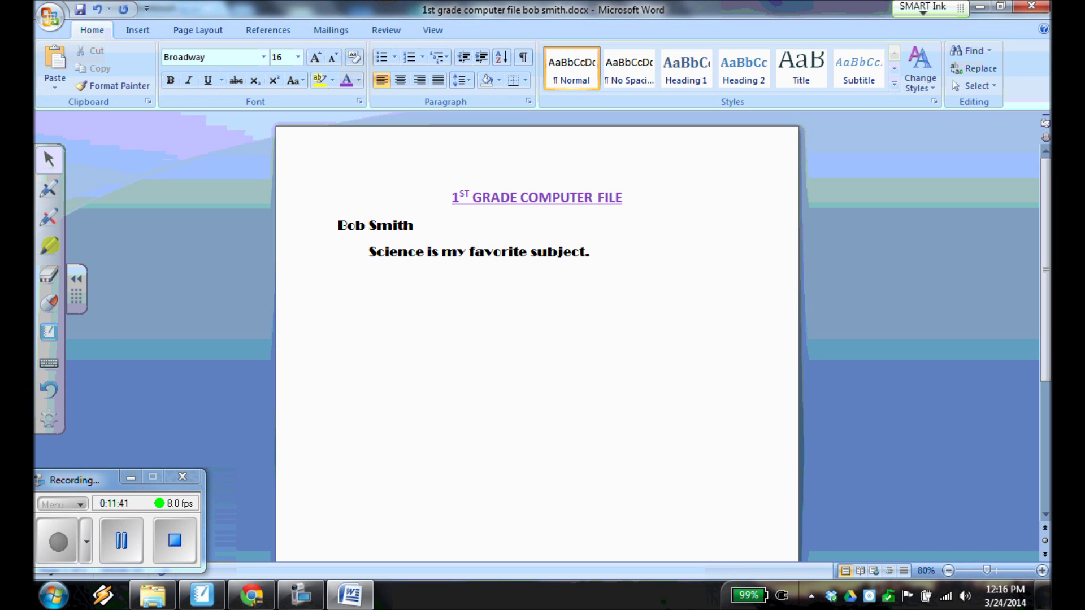
Change the science sentence's font to Calibri at 11 pt.
{"action": "left_click", "coordinate": [218, 56]}
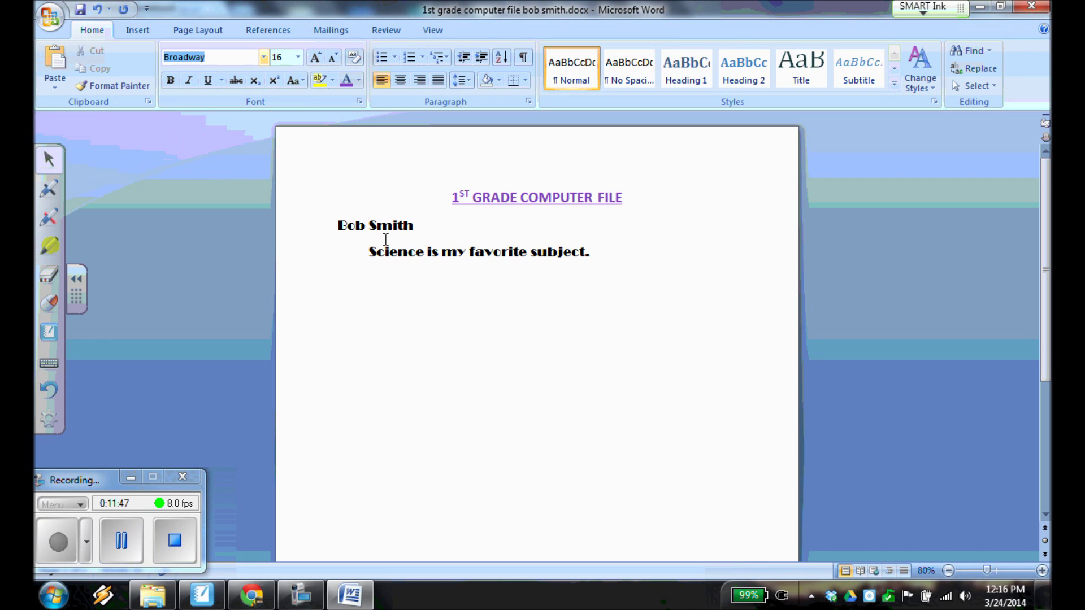
{"action": "left_click", "coordinate": [370, 250]}
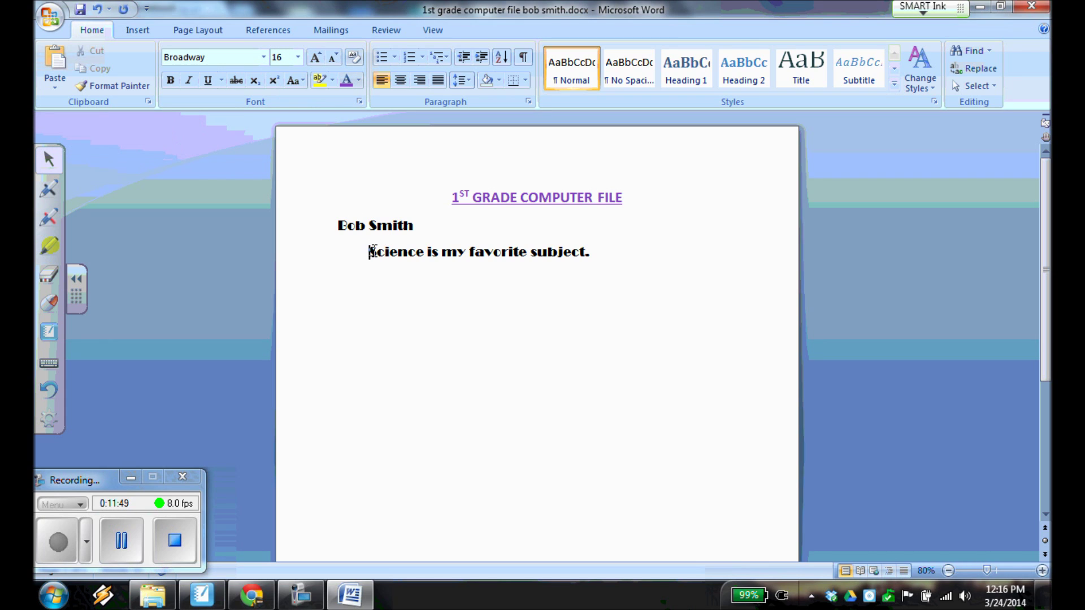
{"action": "triple_click", "coordinate": [374, 251]}
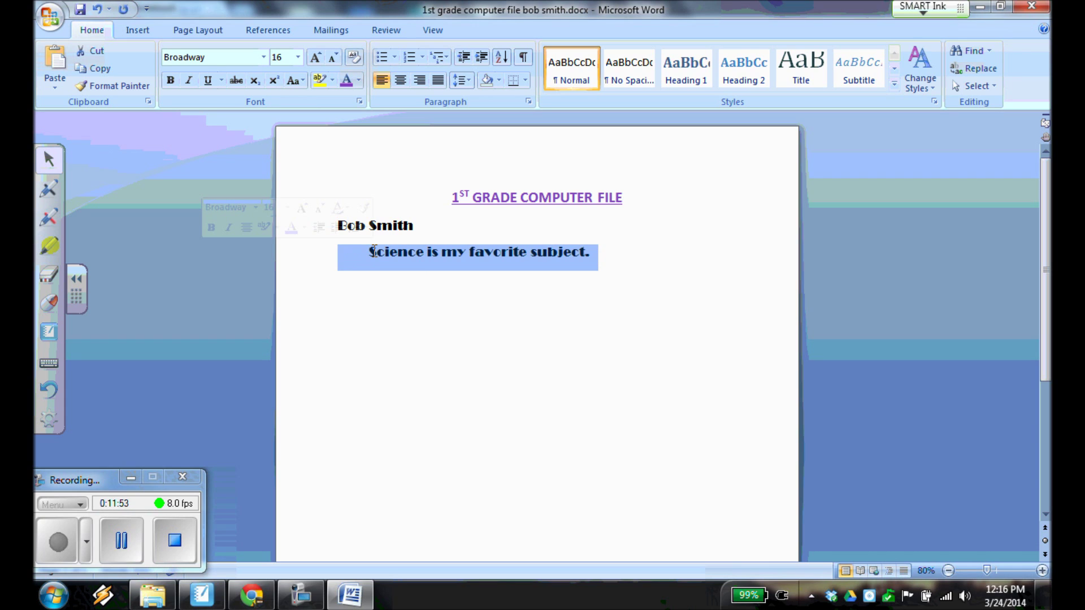
{"action": "left_click", "coordinate": [263, 58]}
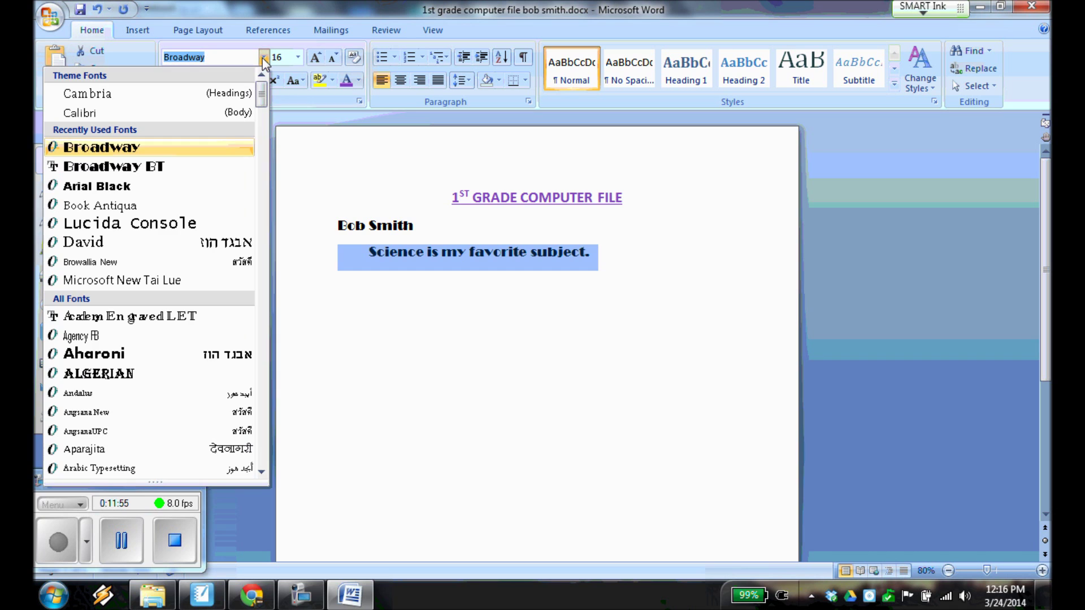
{"action": "left_click", "coordinate": [220, 113]}
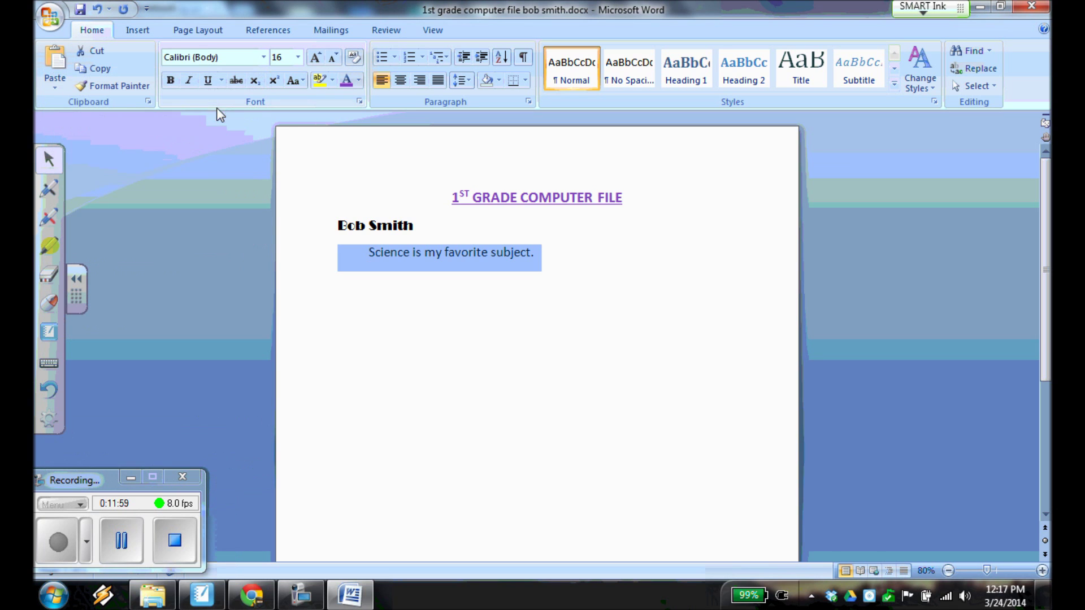
{"action": "left_click", "coordinate": [297, 58]}
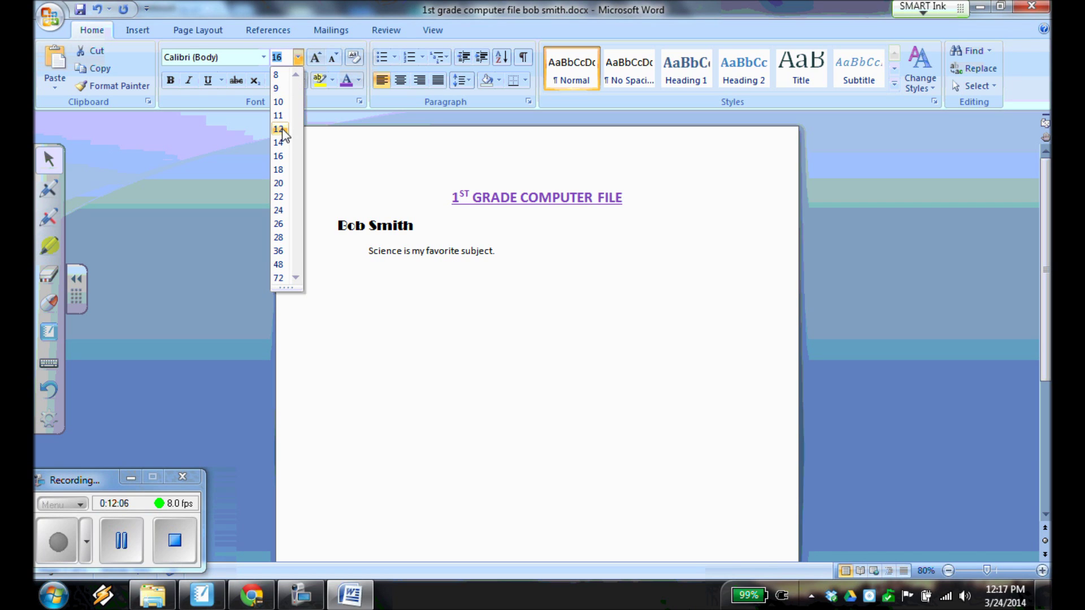
{"action": "key", "text": "Escape"}
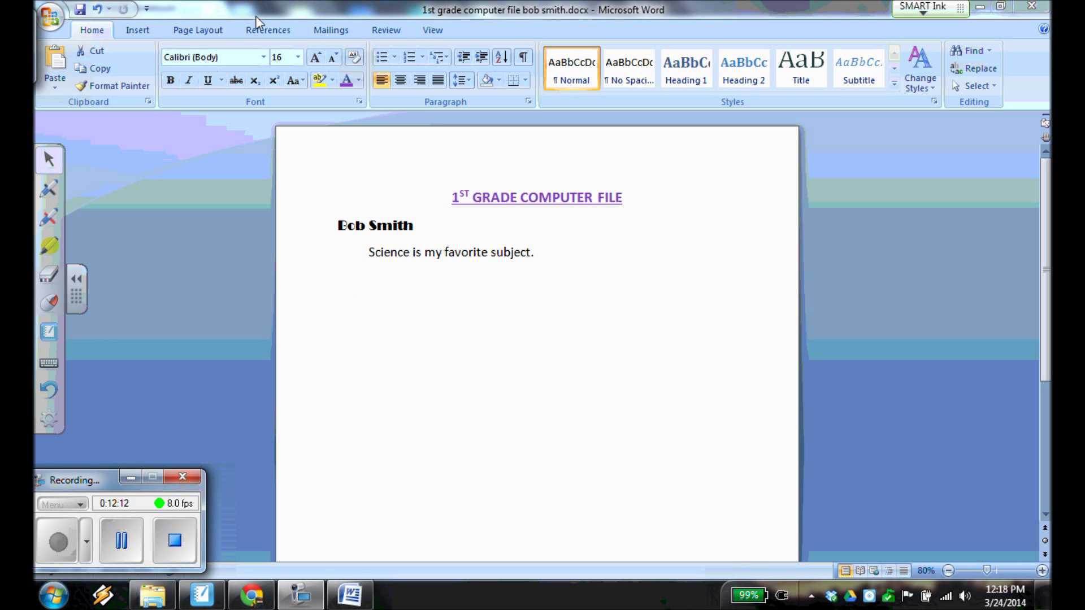
{"action": "left_click", "coordinate": [297, 56]}
{"action": "left_click", "coordinate": [297, 56]}
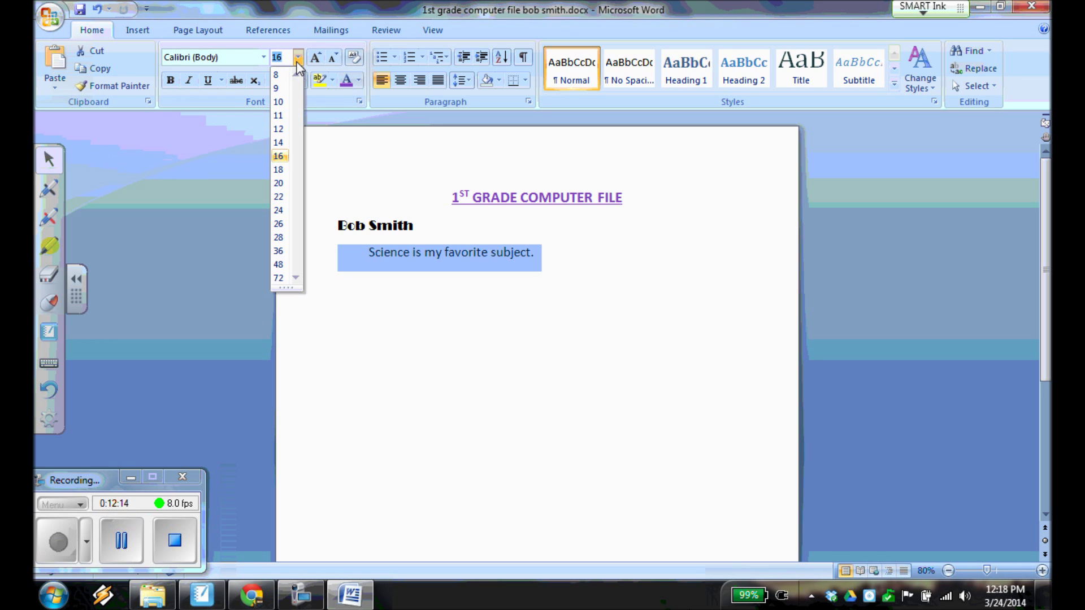
{"action": "left_click", "coordinate": [279, 115]}
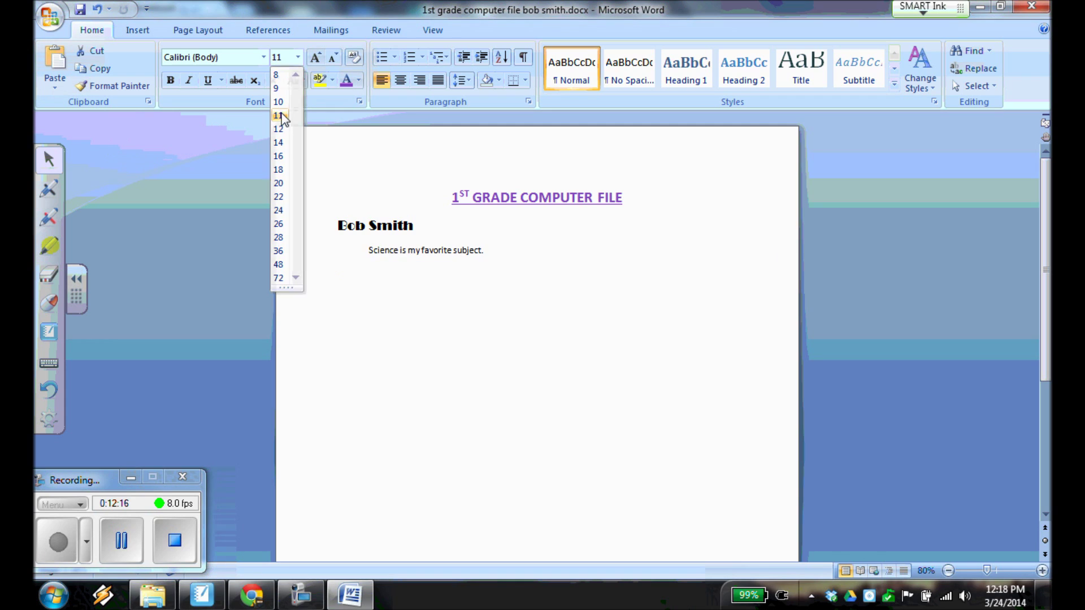
{"action": "left_click", "coordinate": [509, 255]}
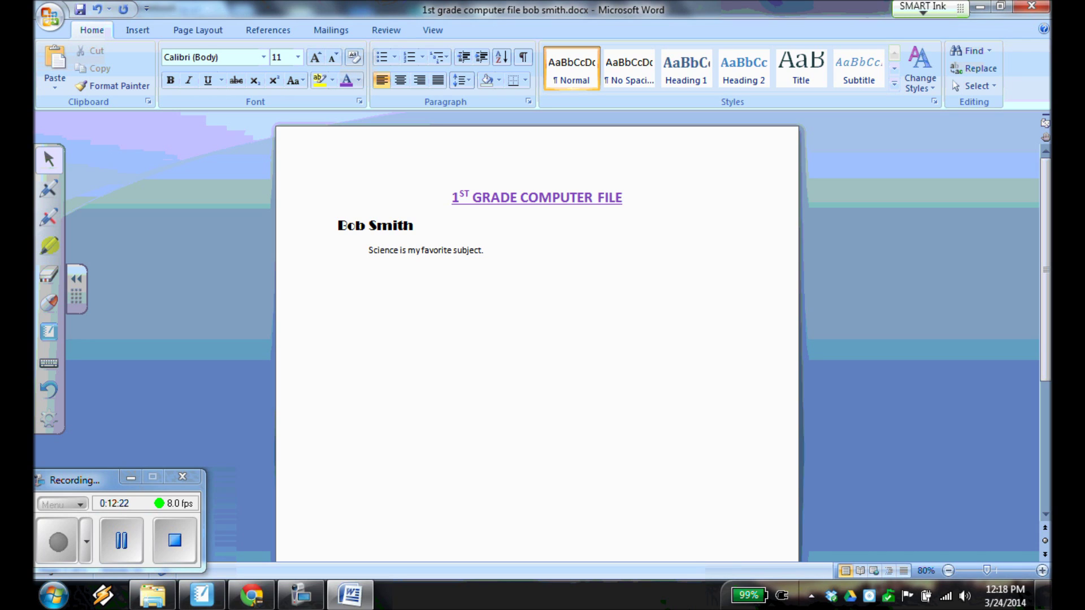
Add a sentence saying you like it when the teacher does experiments.
{"action": "key", "text": "BackSpace"}
{"action": "type", "text": "I like it"}
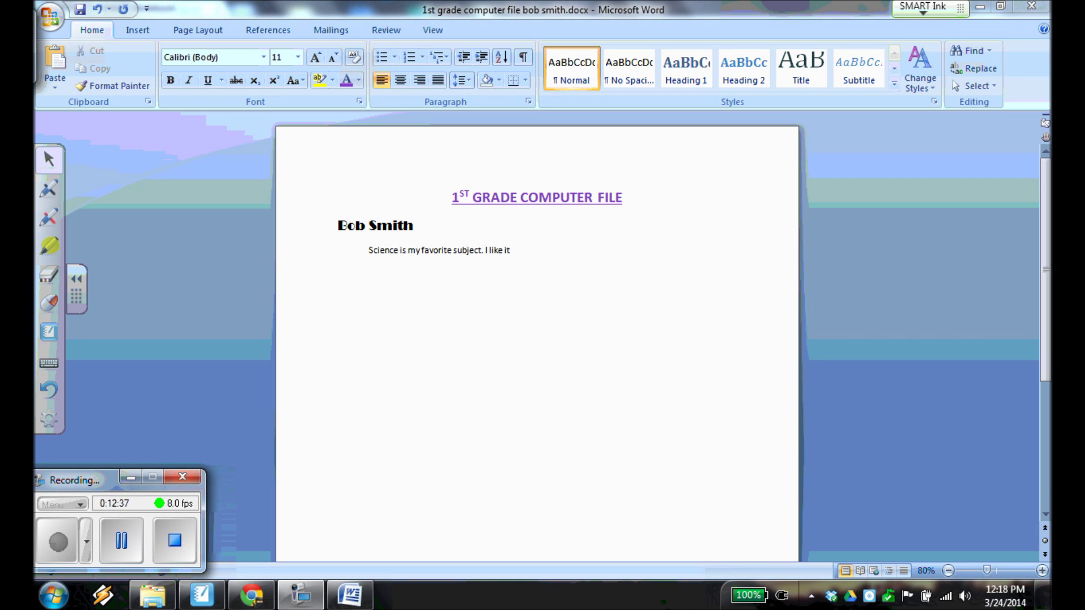
{"action": "left_click", "coordinate": [531, 245]}
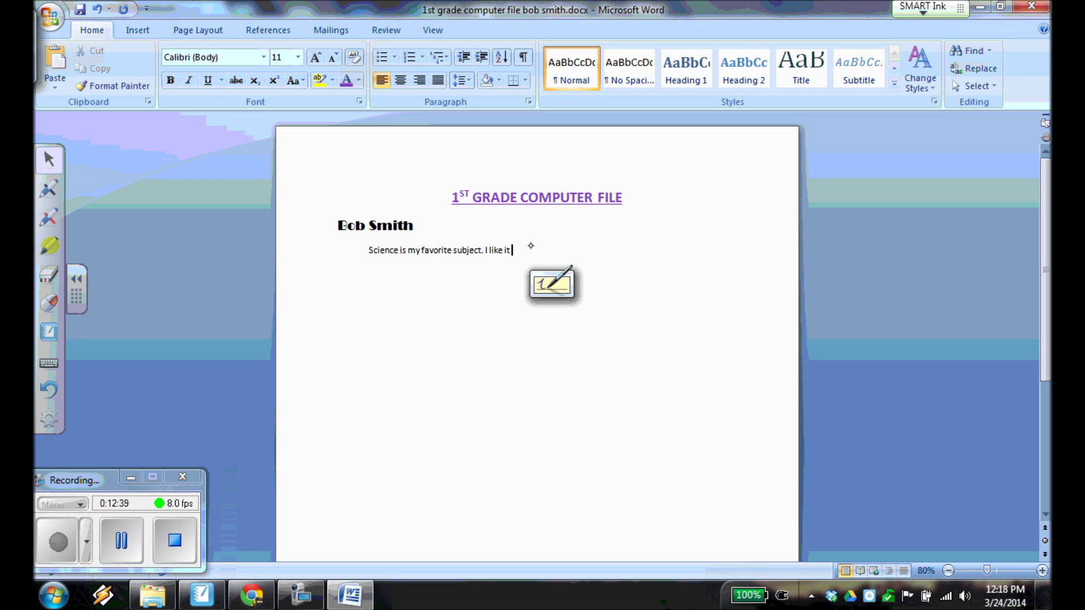
{"action": "type", "text": "when Vr"}
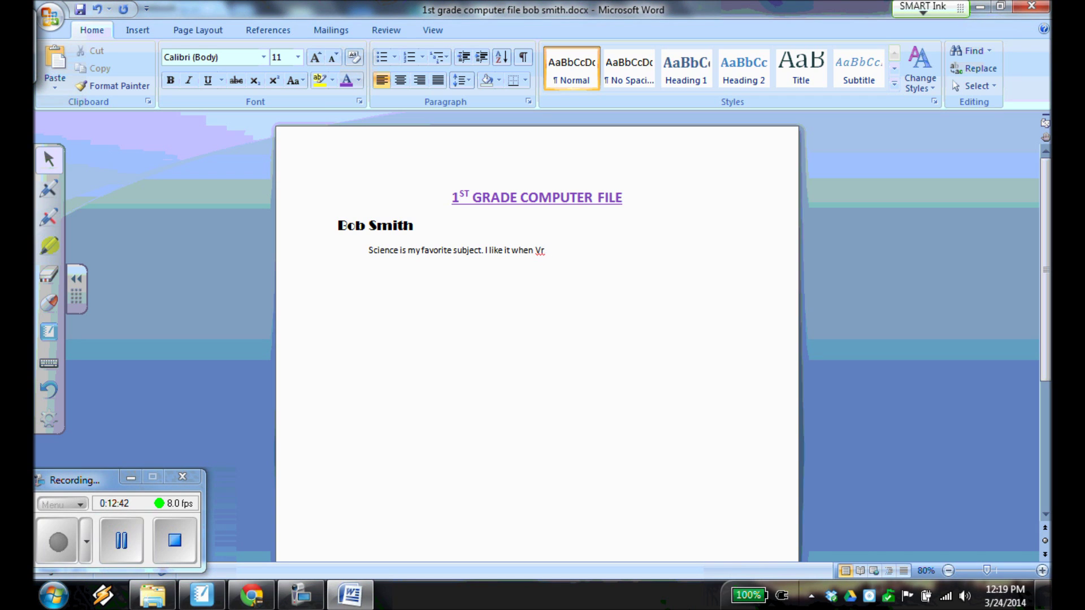
{"action": "key", "text": "BackSpace"}
{"action": "type", "text": "Mr. D"}
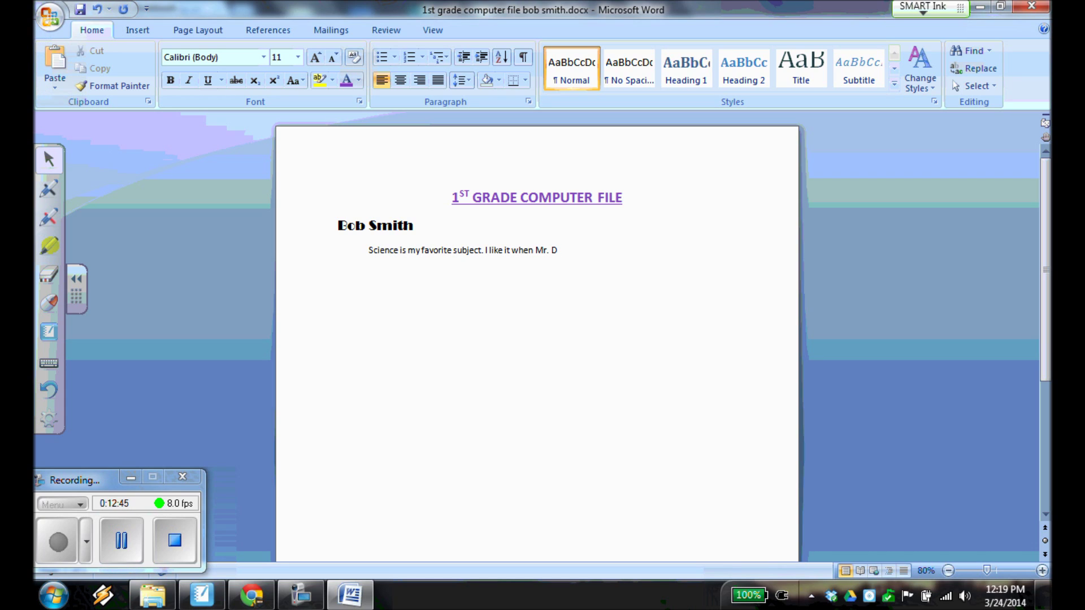
{"action": "type", "text": " does experiements."}
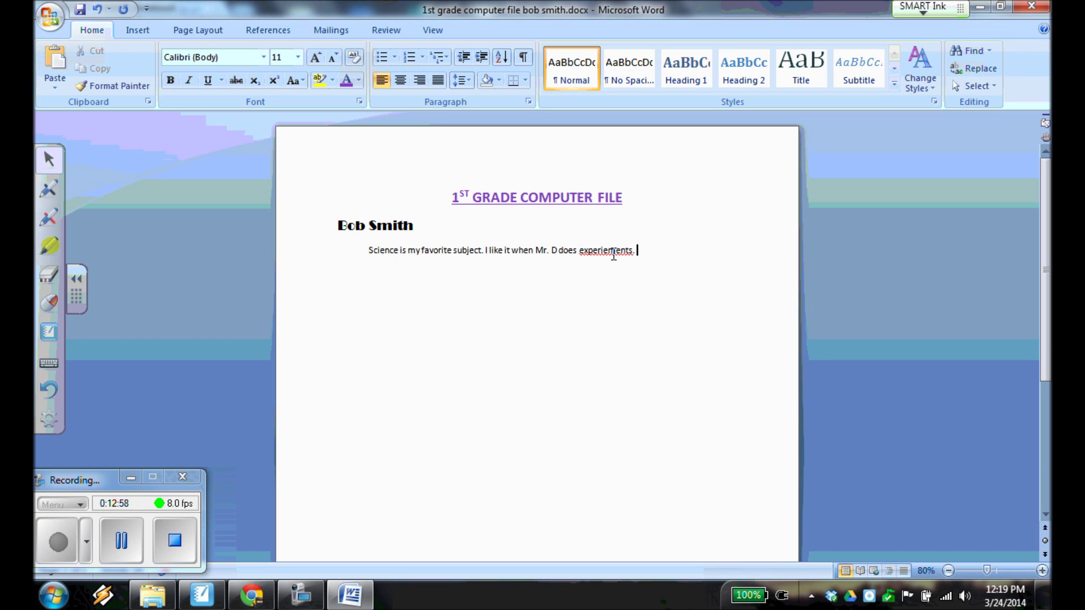
Correct the misspelled 'experiements' to 'experiments' using the spelling suggestion.
{"action": "right_click", "coordinate": [614, 253]}
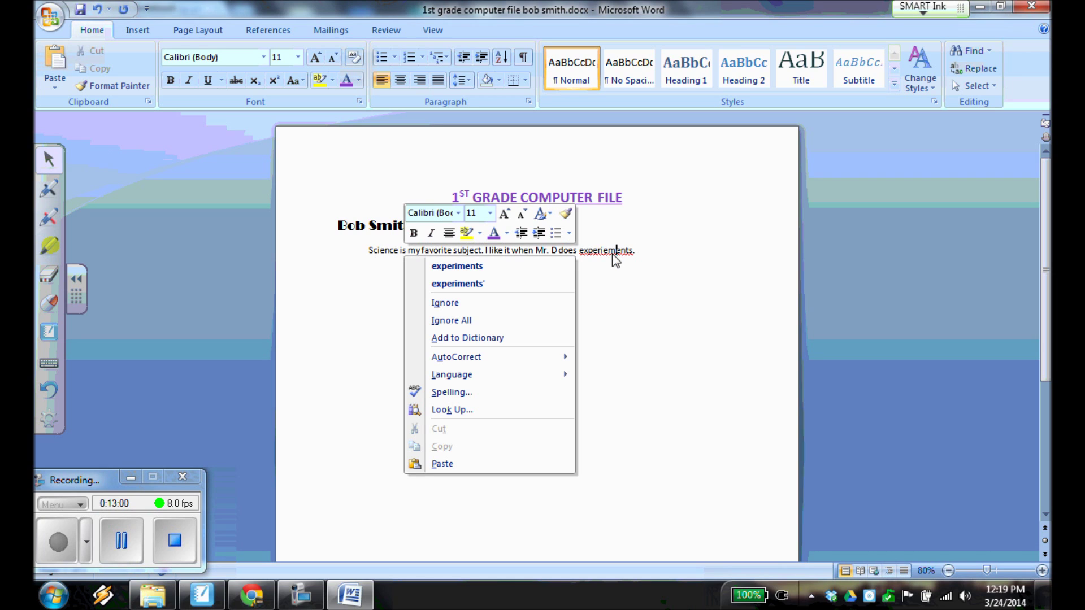
{"action": "left_click", "coordinate": [499, 264]}
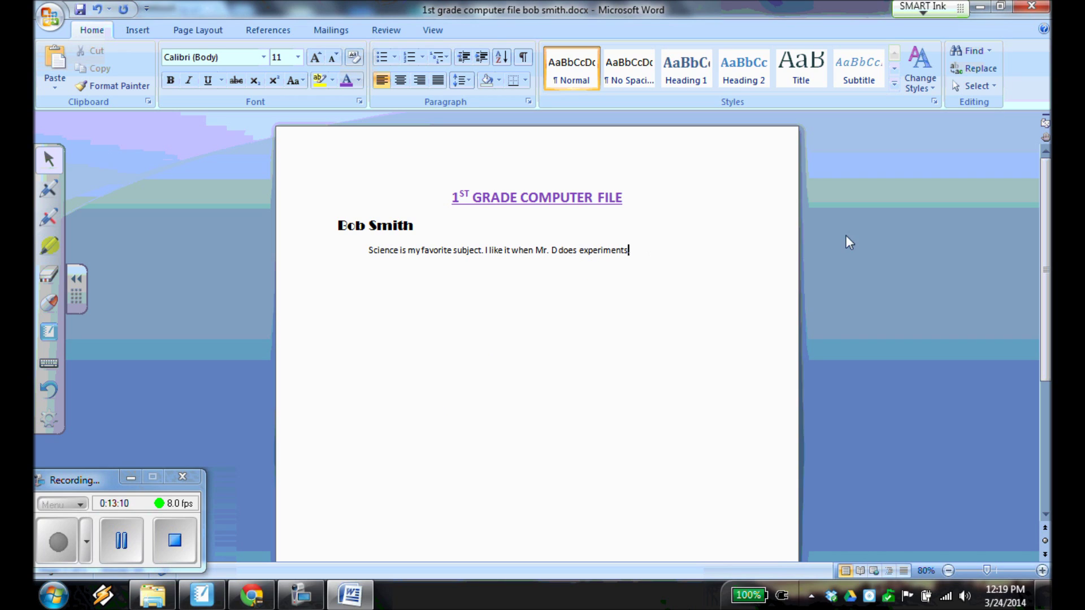
{"action": "key", "text": "Up"}
{"action": "left_click", "coordinate": [659, 247]}
Type 'I learned that giraffes have very high blood pressure because they are so tall.'.
{"action": "type", "text": "I learned that giraff"}
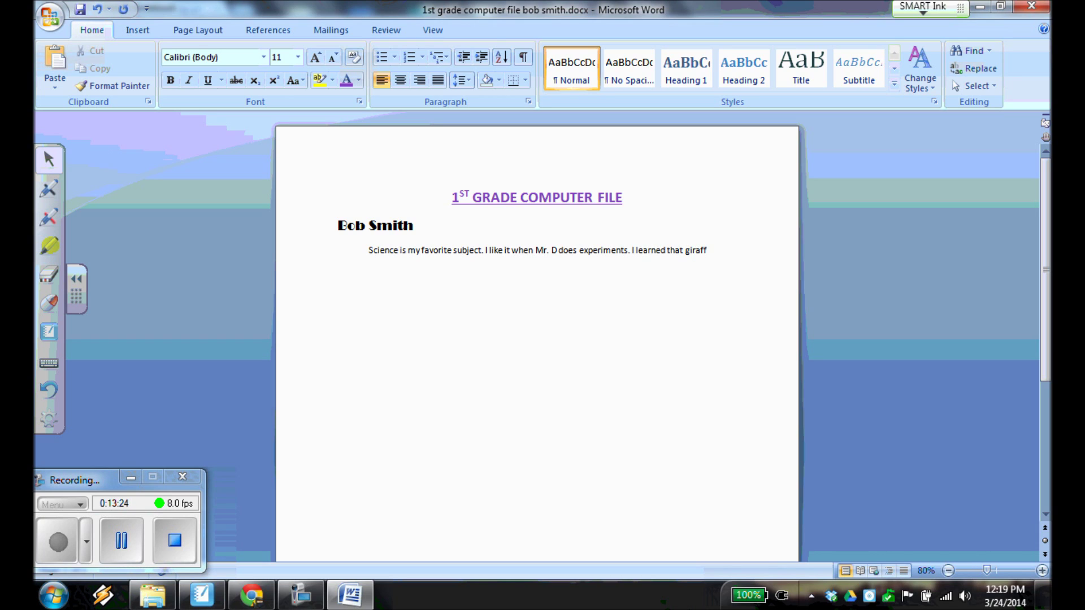
{"action": "type", "text": "es have"}
{"action": "type", "text": " very high bl"}
{"action": "type", "text": "ood pressure"}
{"action": "type", "text": " be"}
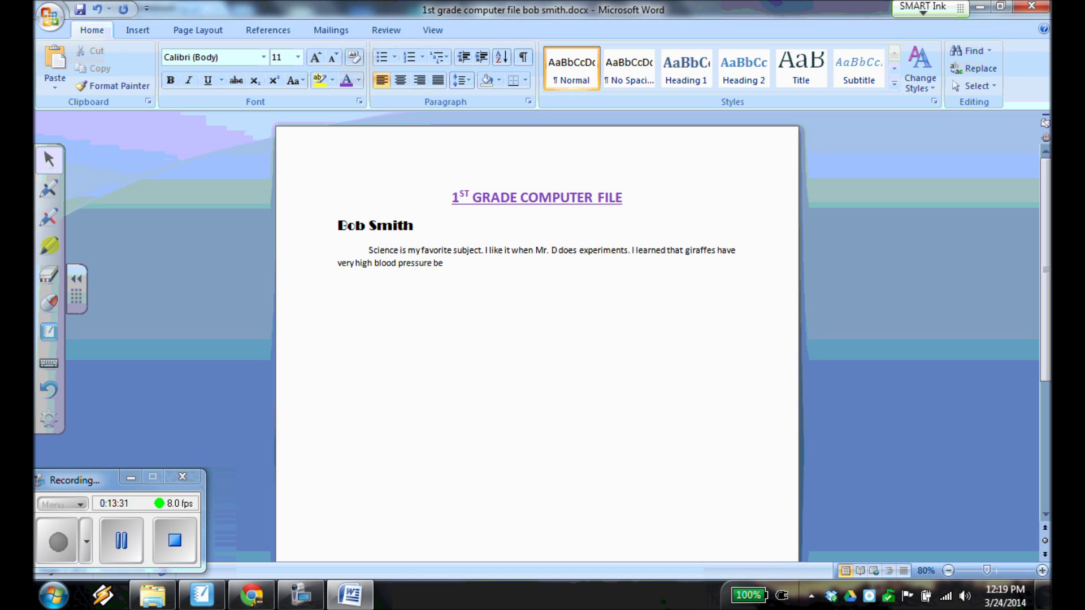
{"action": "type", "text": "cause they are so tall."}
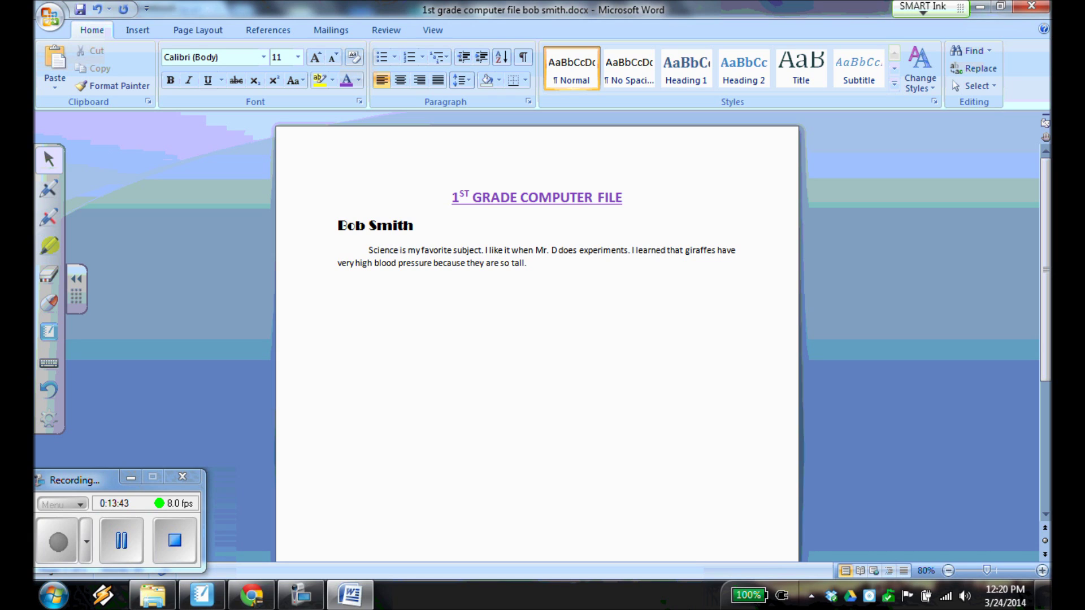
{"action": "left_click", "coordinate": [49, 543]}
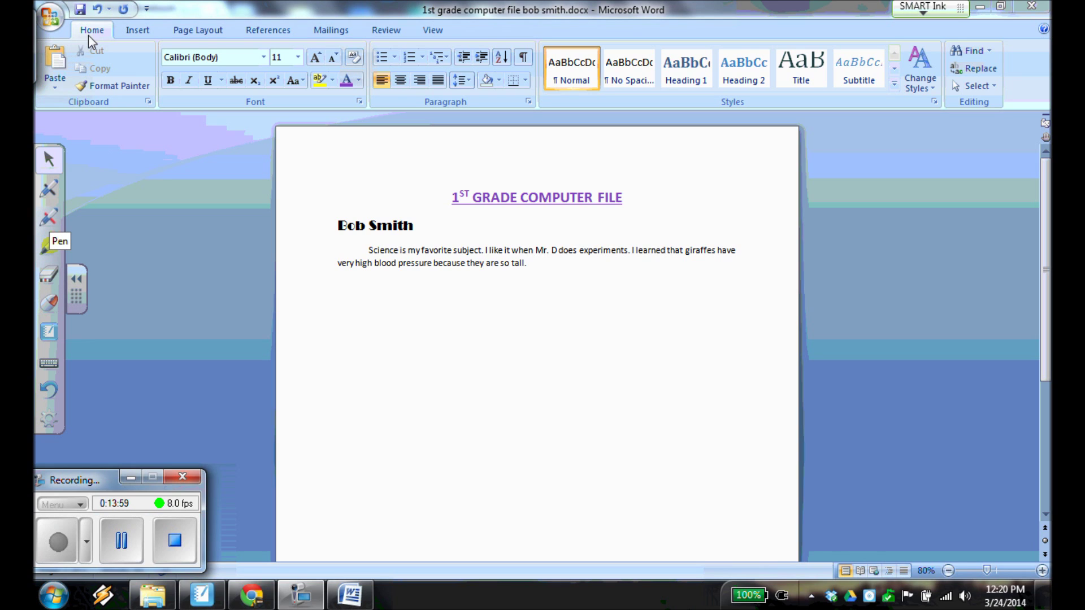
{"action": "left_click", "coordinate": [81, 10]}
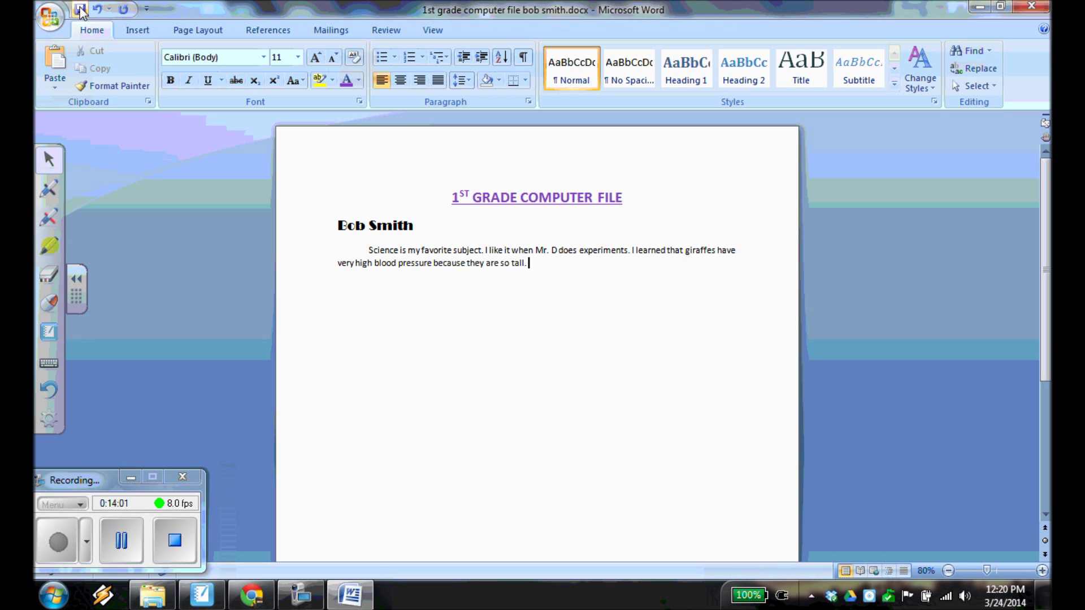
{"action": "left_click", "coordinate": [80, 11]}
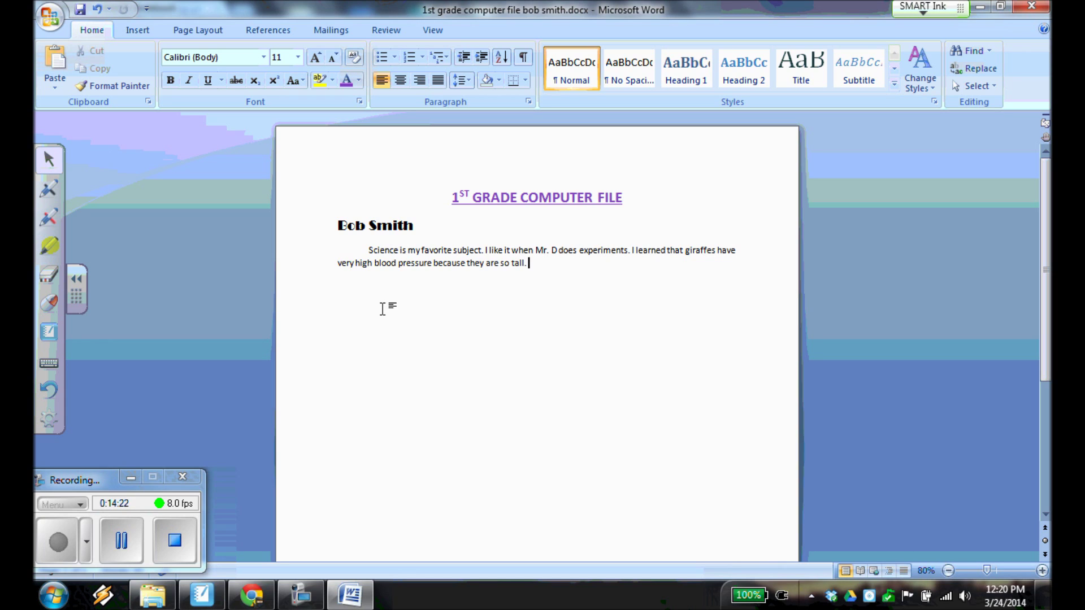
{"action": "left_click", "coordinate": [57, 541]}
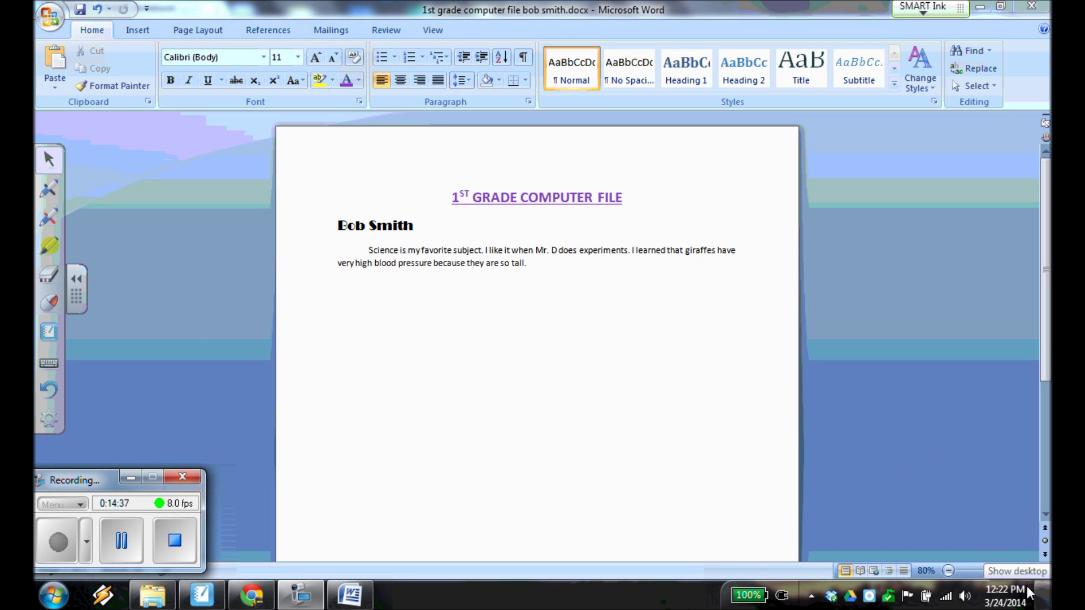
Show the desktop and launch Internet Explorer from its desktop icon.
{"action": "mouse_move", "coordinate": [1028, 581]}
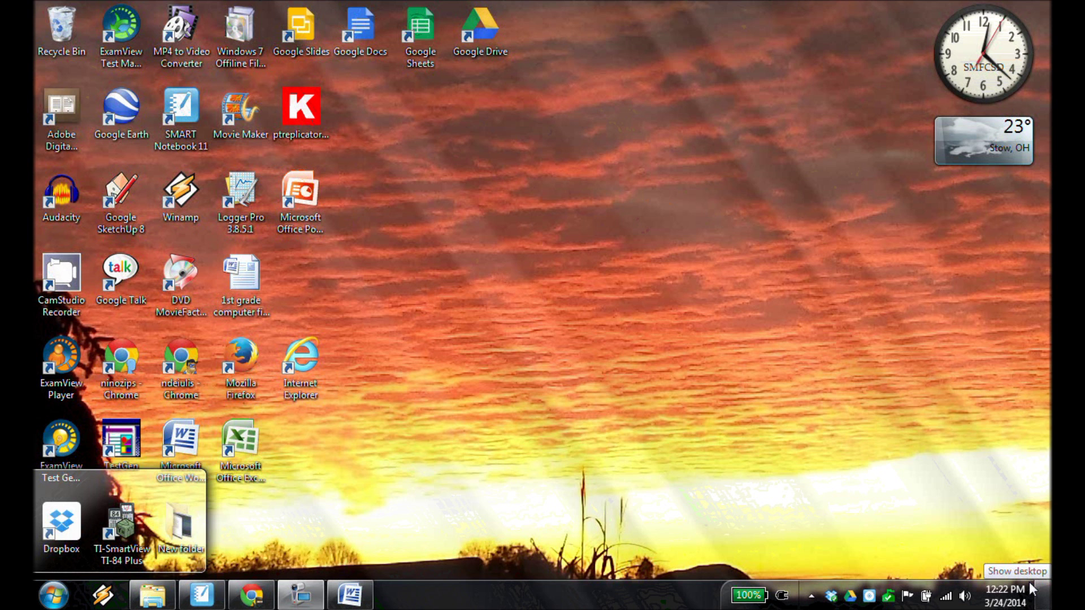
{"action": "left_click", "coordinate": [1028, 581]}
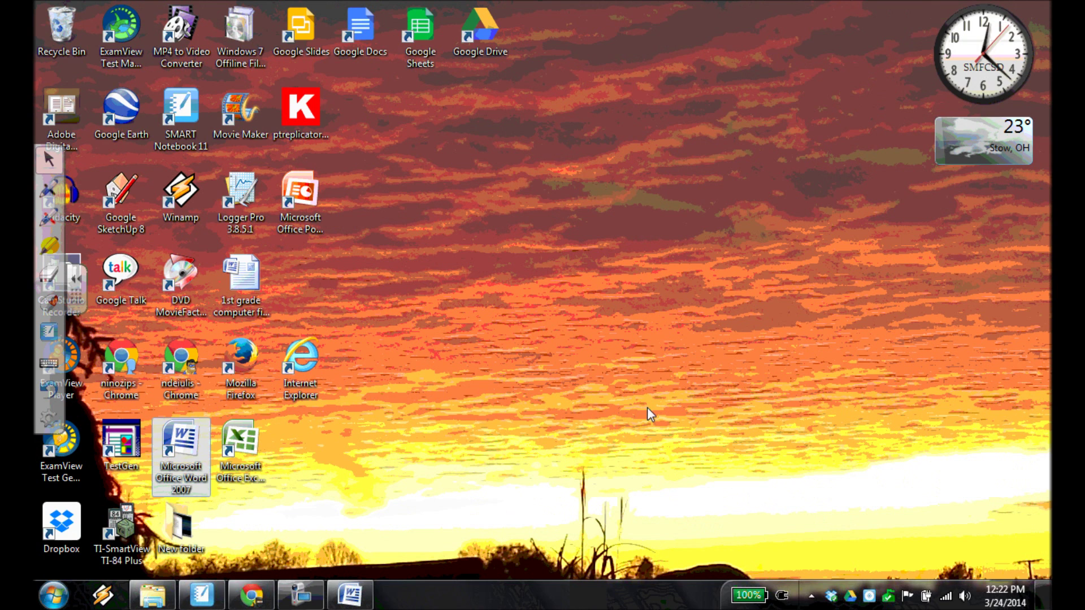
{"action": "left_click", "coordinate": [290, 347]}
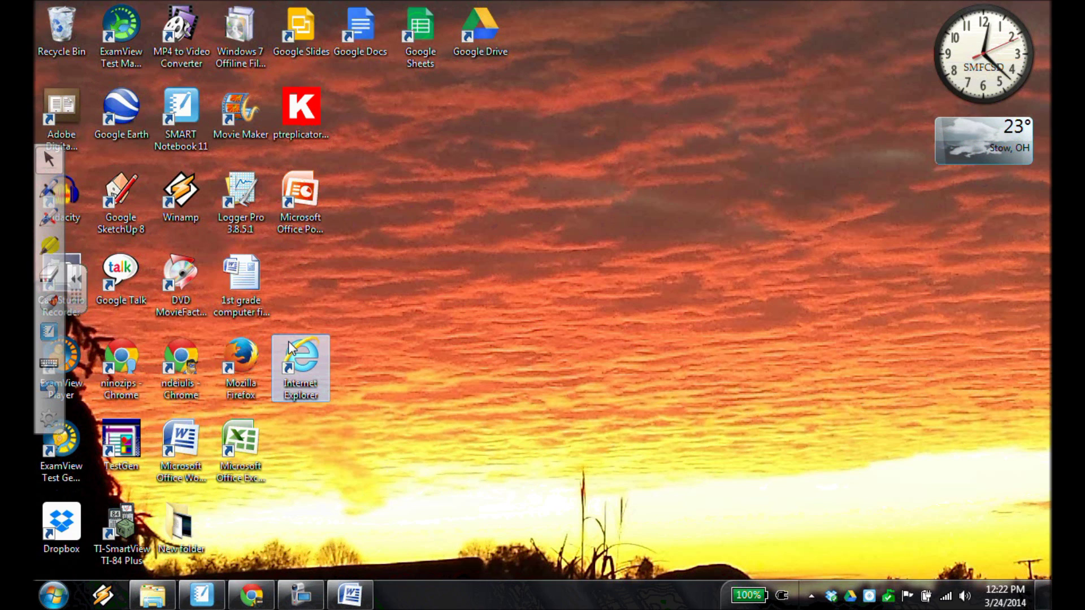
{"action": "double_click", "coordinate": [303, 359]}
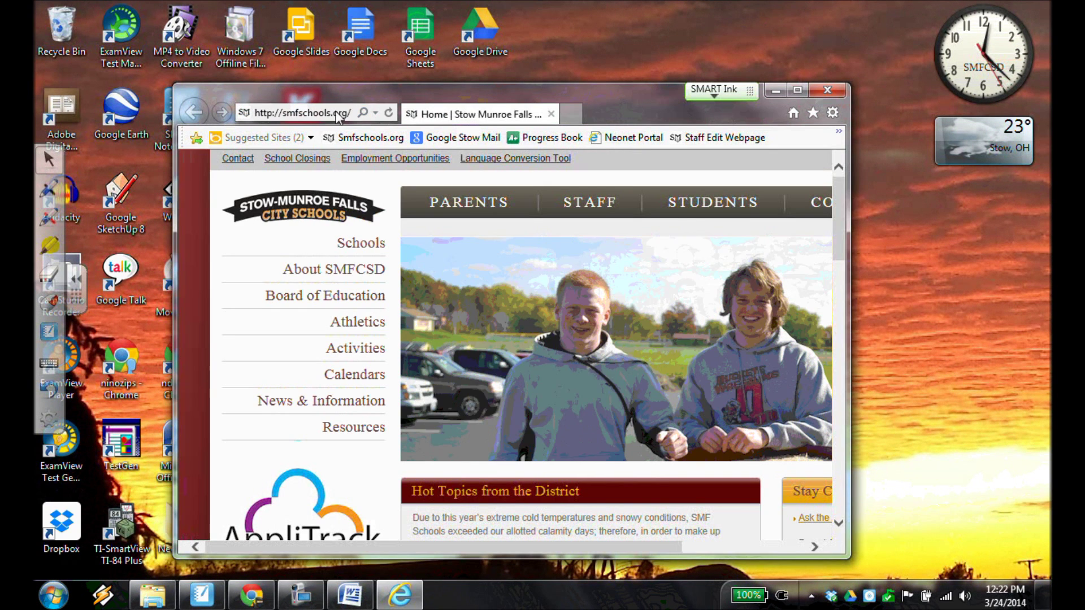
Go to gmail.com in Internet Explorer.
{"action": "left_click", "coordinate": [338, 111]}
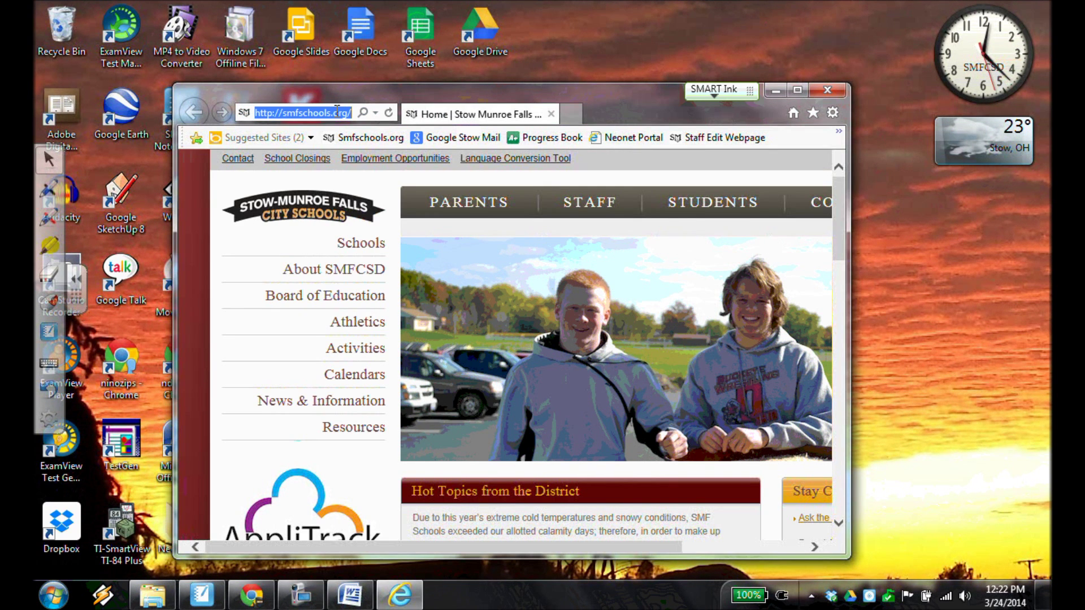
{"action": "type", "text": "gmail.com"}
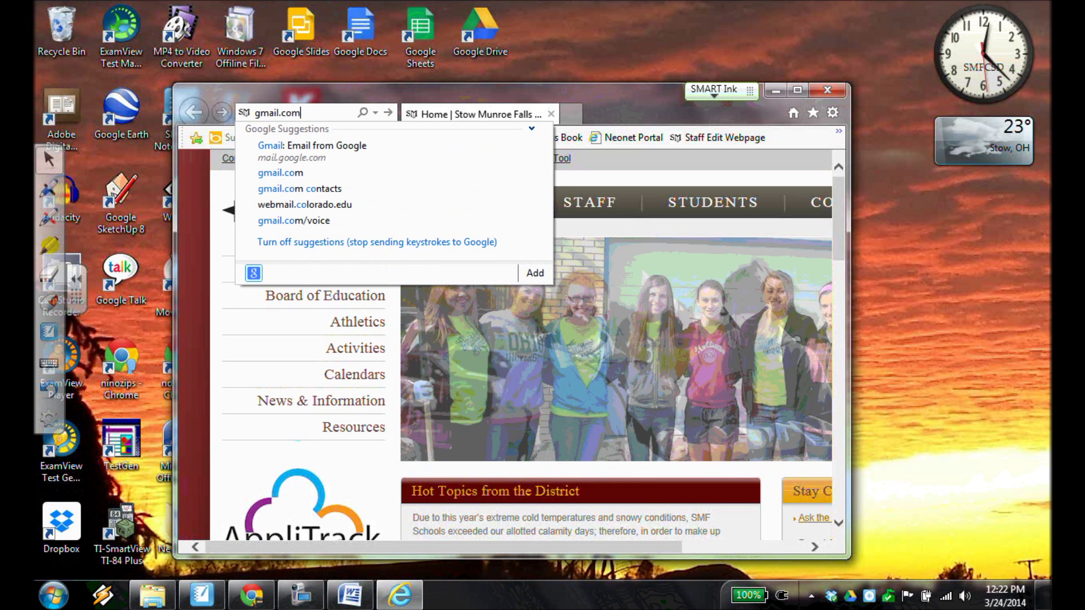
{"action": "key", "text": "Return"}
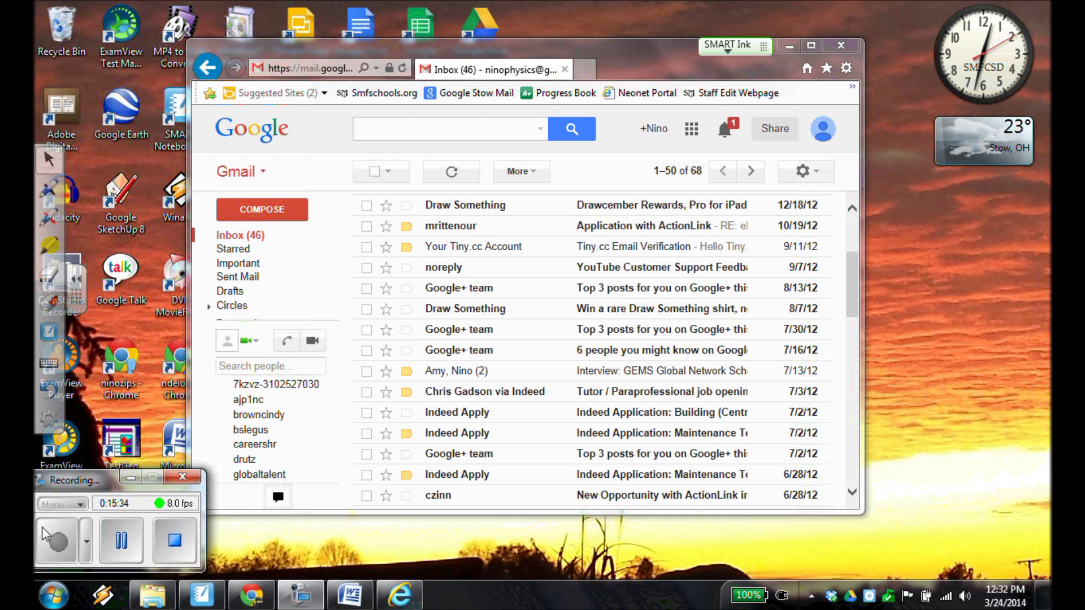
Start a new blank email and dismiss the new-compose tutorial overlay.
{"action": "left_click", "coordinate": [262, 211]}
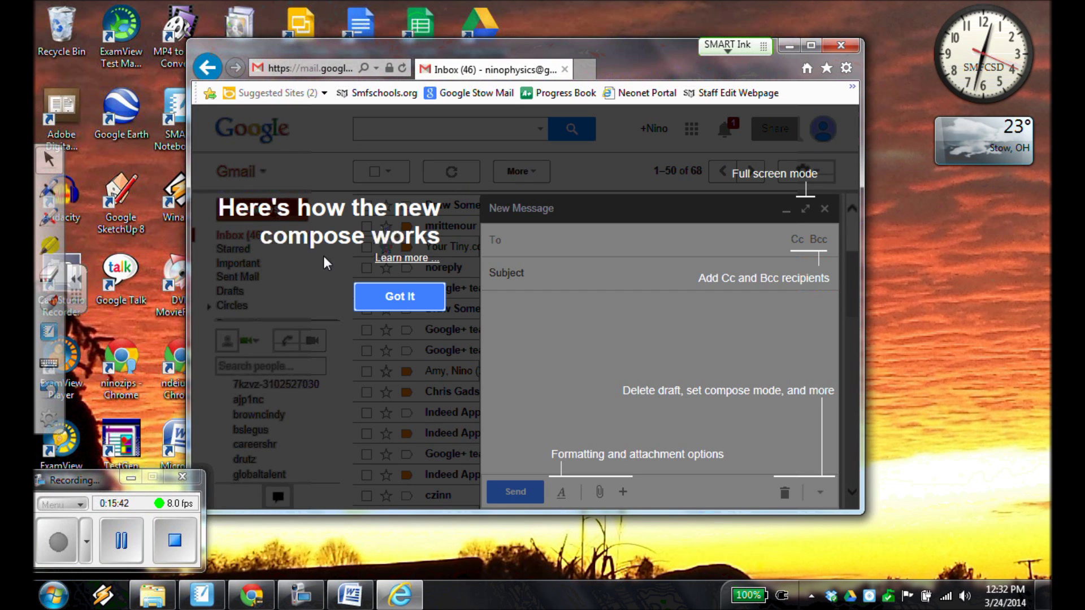
{"action": "left_click", "coordinate": [395, 301]}
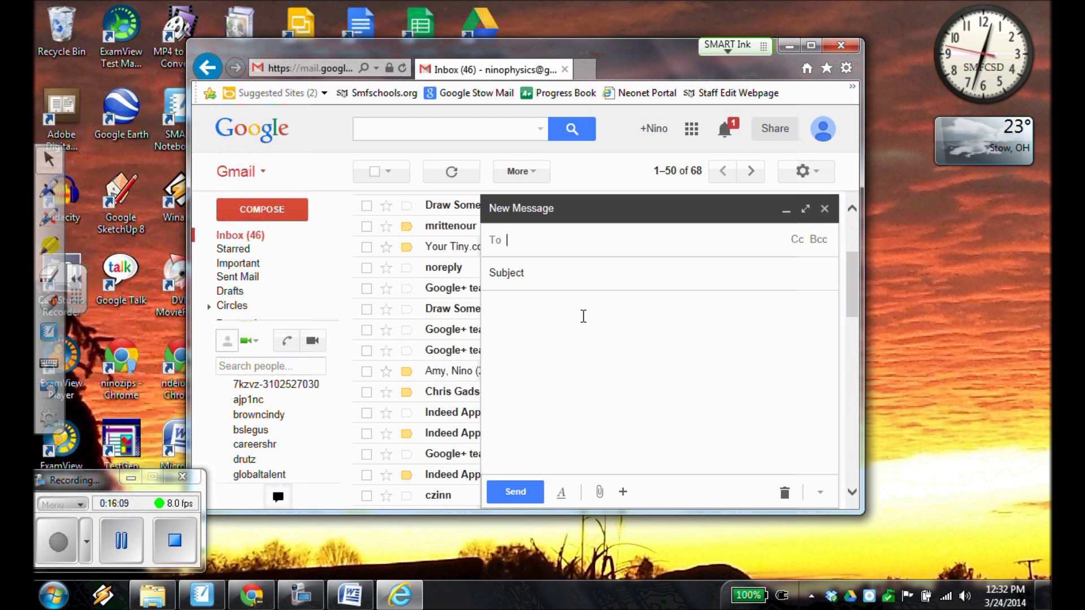
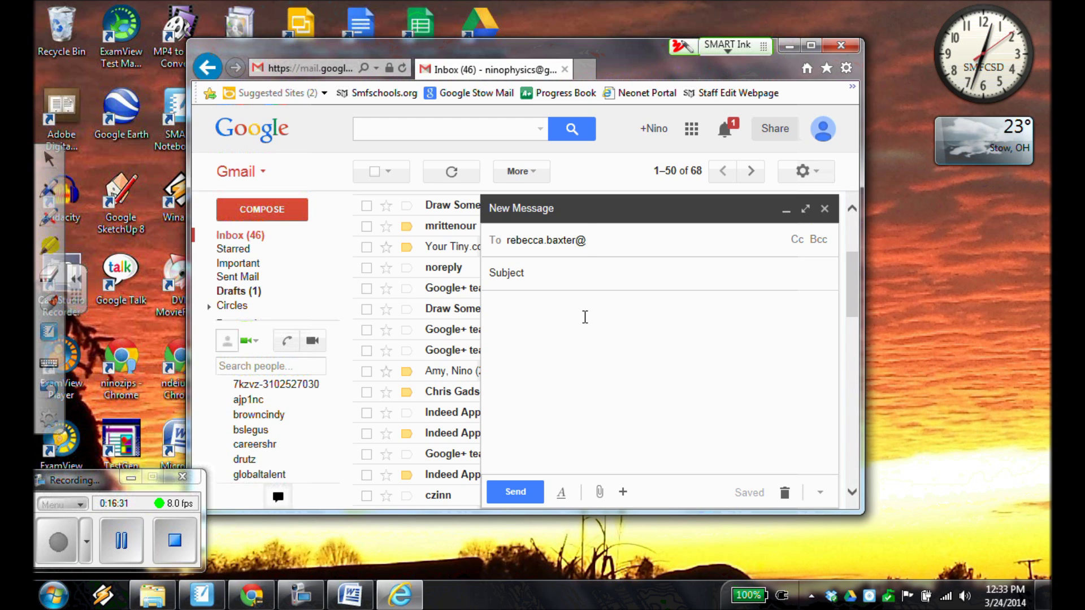
Address the message to the teacher's e-mail address and begin the subject '1st grade computer file'.
{"action": "mouse_move", "coordinate": [587, 255]}
{"action": "left_mouse_down"}
{"action": "mouse_move", "coordinate": [569, 233]}
{"action": "mouse_move", "coordinate": [582, 256]}
{"action": "left_mouse_up"}
{"action": "mouse_move", "coordinate": [627, 381]}
{"action": "left_mouse_down"}
{"action": "mouse_move", "coordinate": [610, 398]}
{"action": "mouse_move", "coordinate": [653, 386]}
{"action": "mouse_move", "coordinate": [587, 389]}
{"action": "mouse_move", "coordinate": [642, 418]}
{"action": "mouse_move", "coordinate": [646, 389]}
{"action": "left_mouse_up"}
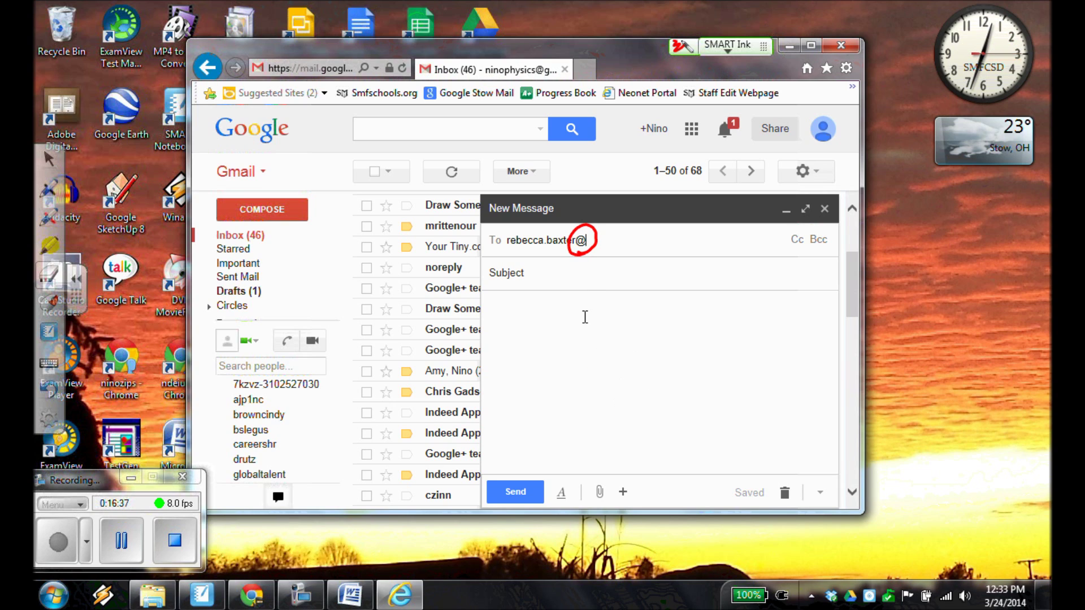
{"action": "left_click_drag", "start_coordinate": [568, 283], "coordinate": [601, 213]}
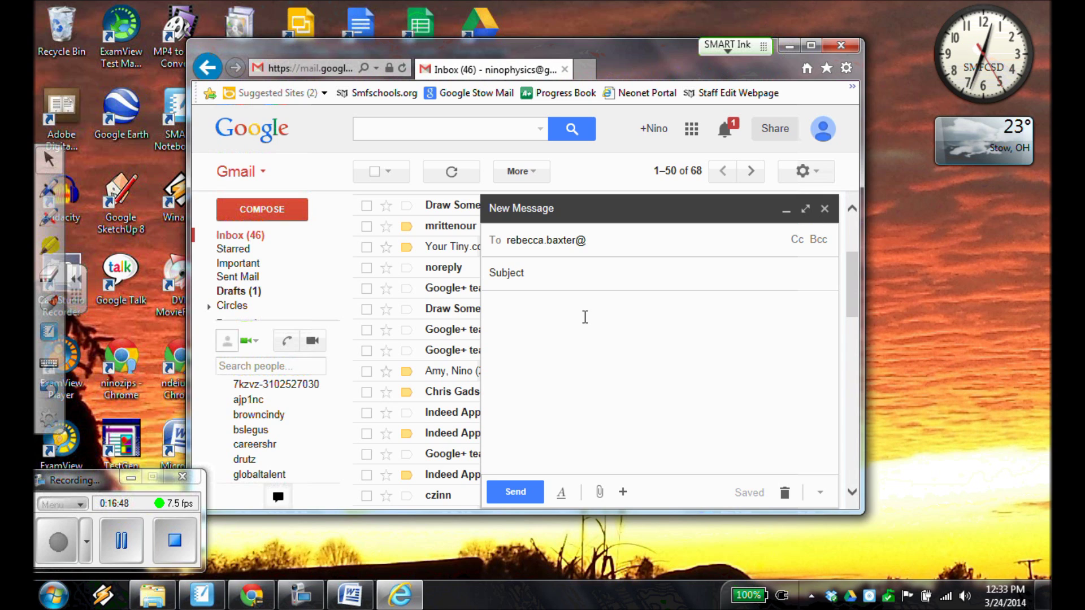
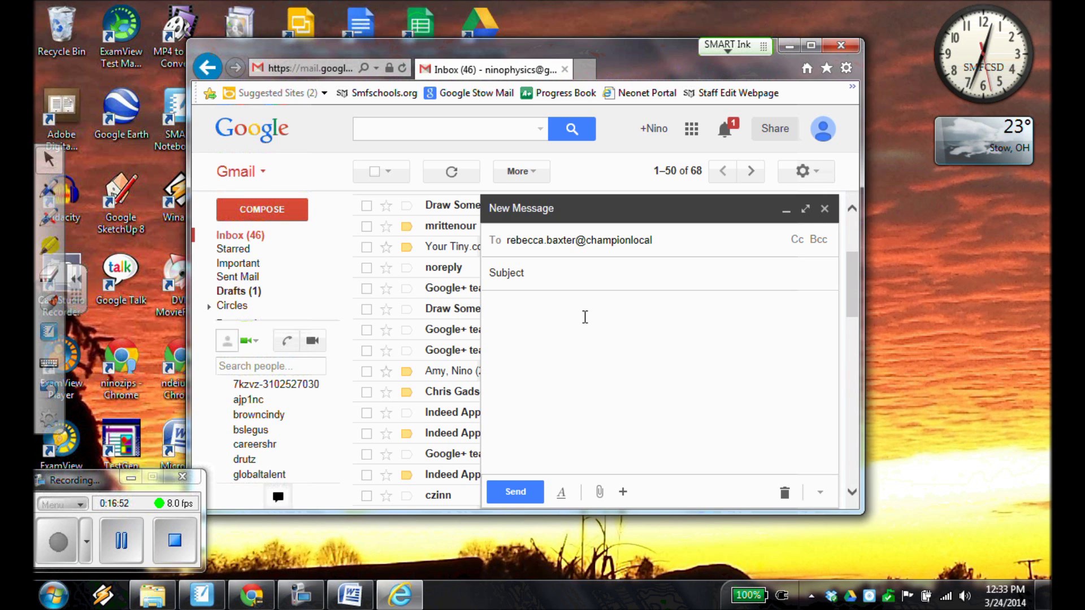
{"action": "key", "text": "Return"}
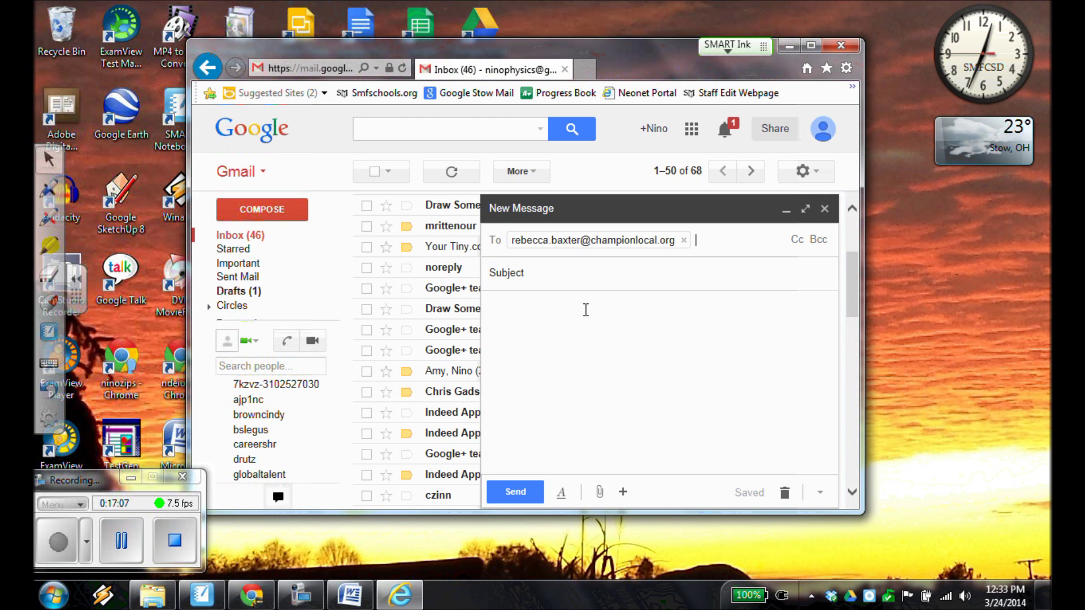
{"action": "key", "text": "Tab"}
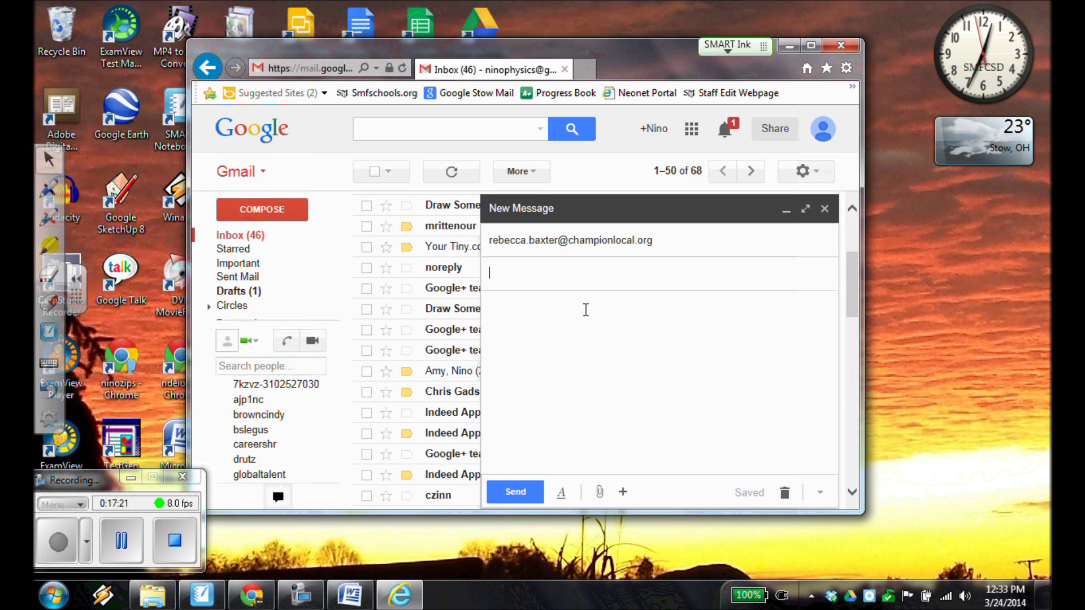
{"action": "type", "text": "1st gra"}
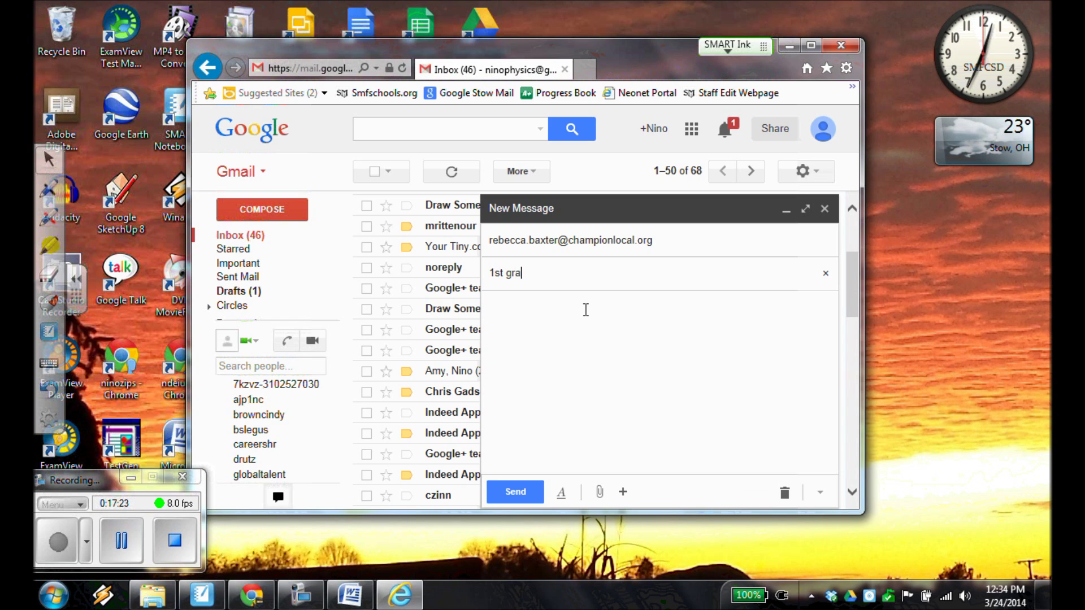
{"action": "type", "text": "de comput"}
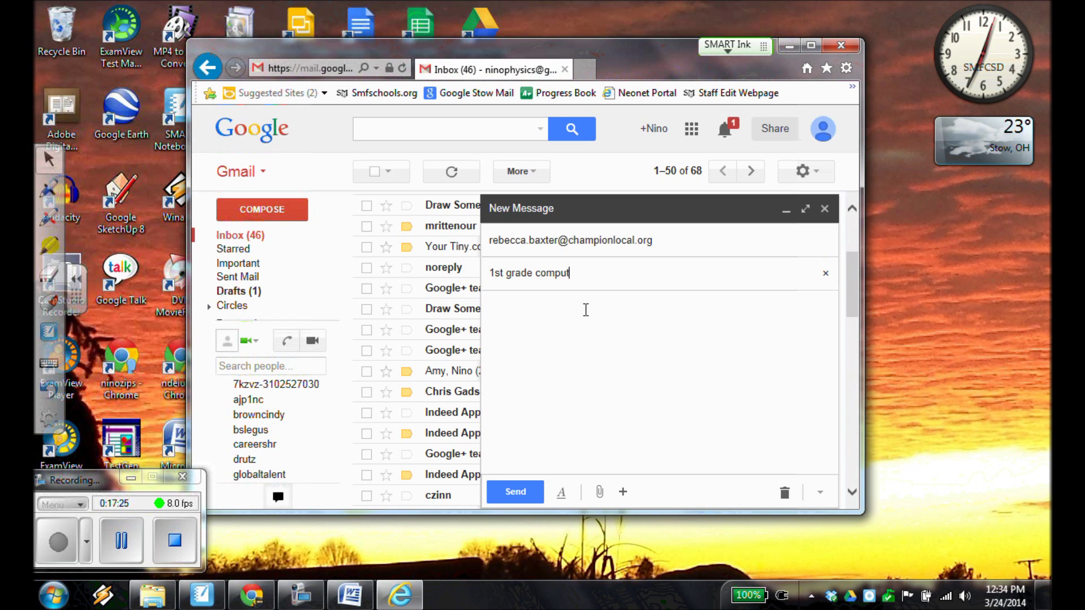
{"action": "type", "text": "er file"}
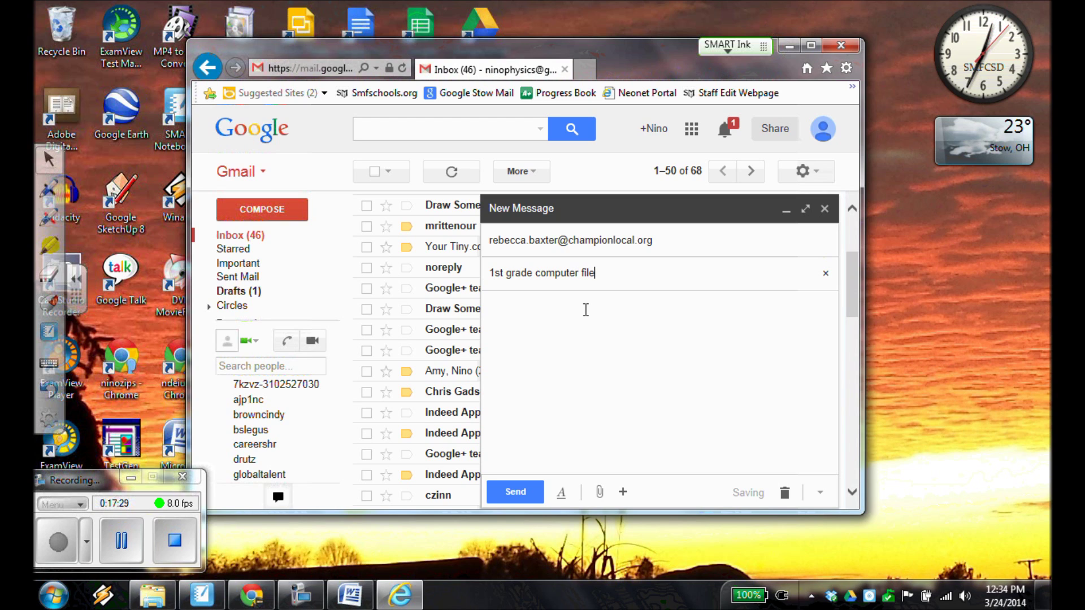
Write the body greeting the teacher: 'here is my computer file attached. Thank you,'.
{"action": "left_click", "coordinate": [584, 323]}
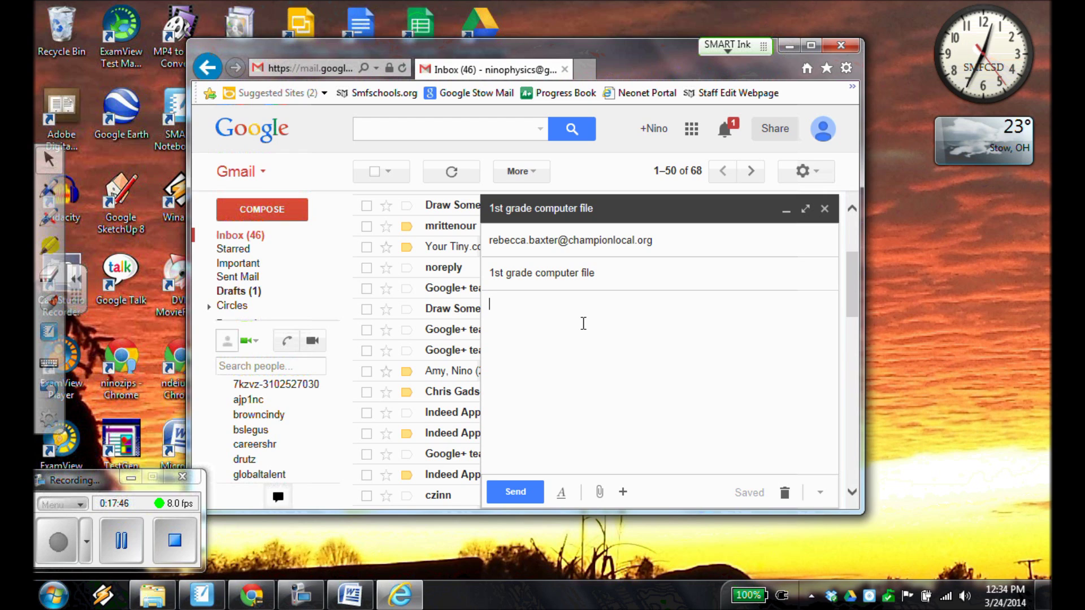
{"action": "type", "text": "Mrs. "}
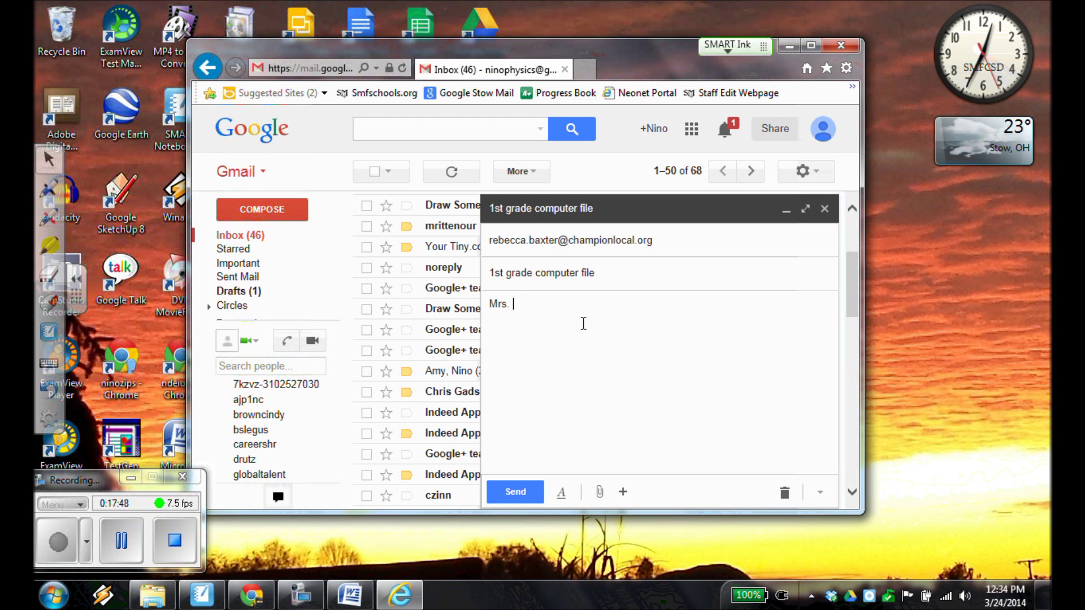
{"action": "type", "text": "Baxter"}
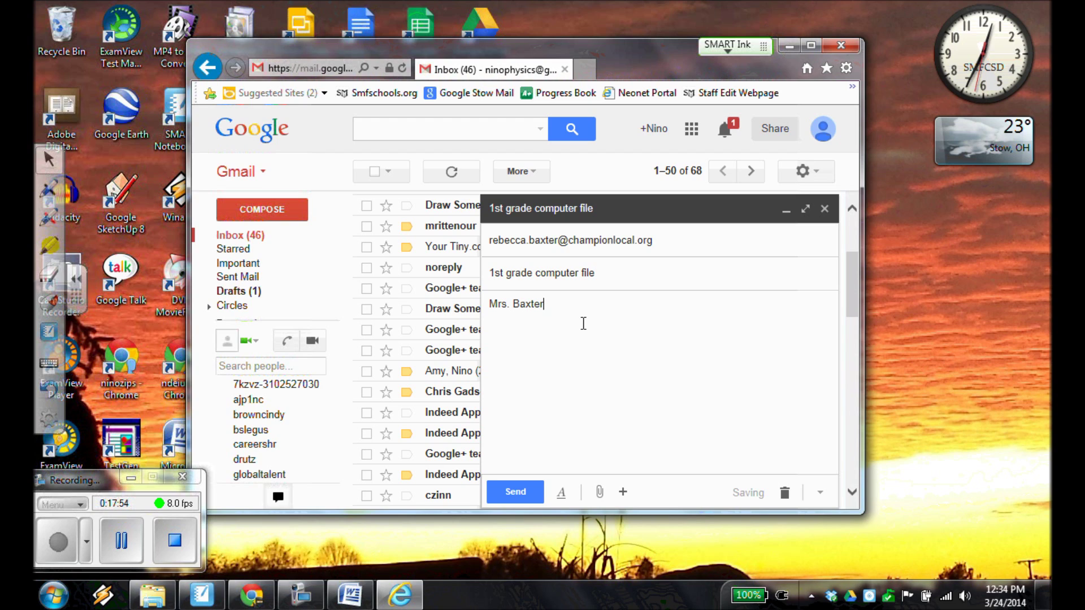
{"action": "type", "text": ", here is m"}
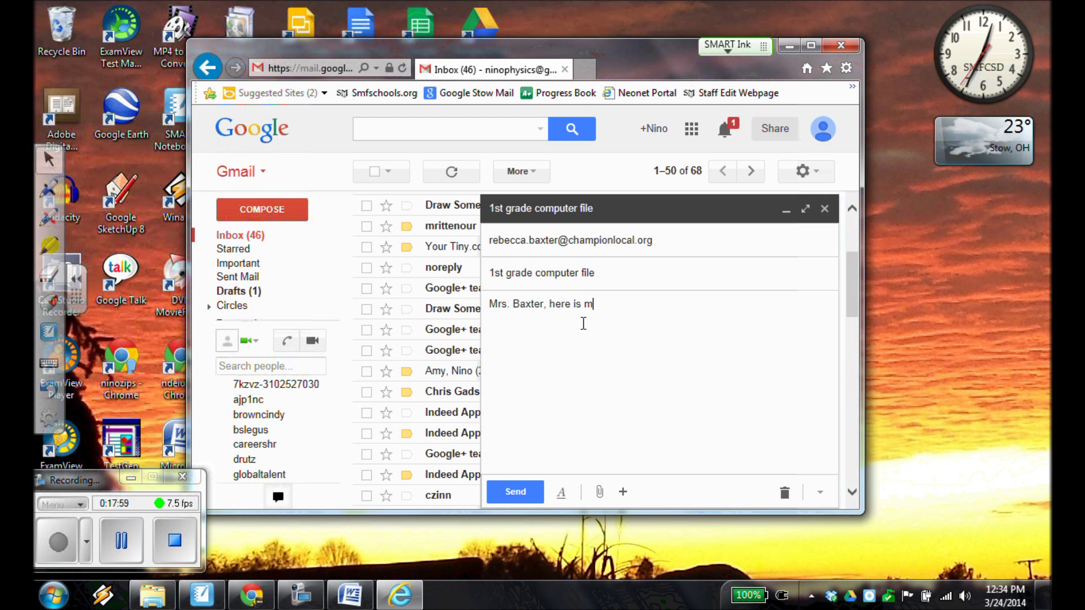
{"action": "type", "text": "y computer "}
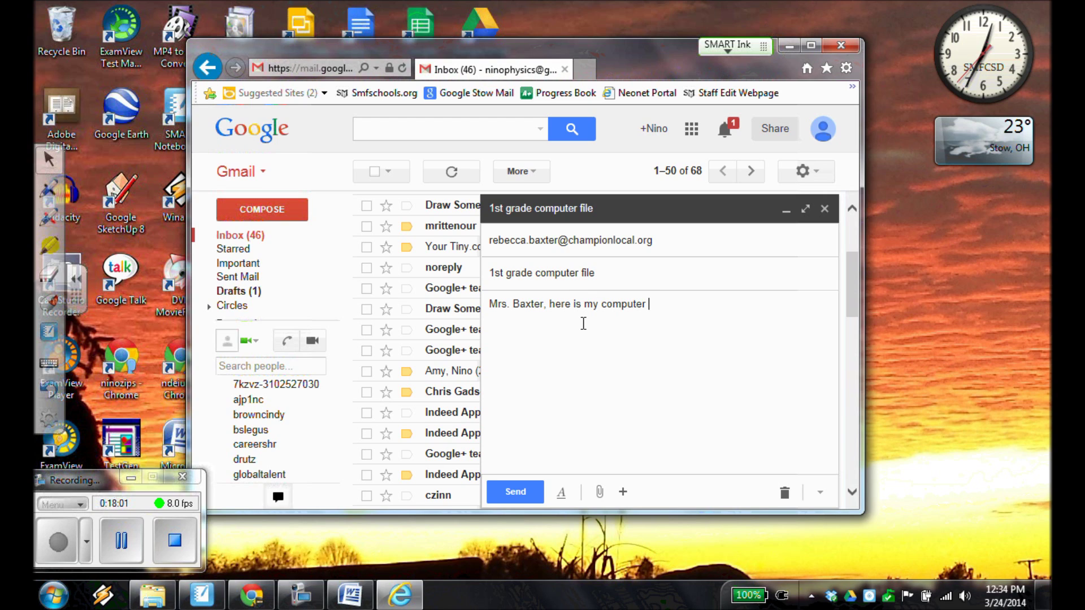
{"action": "type", "text": "file attach"}
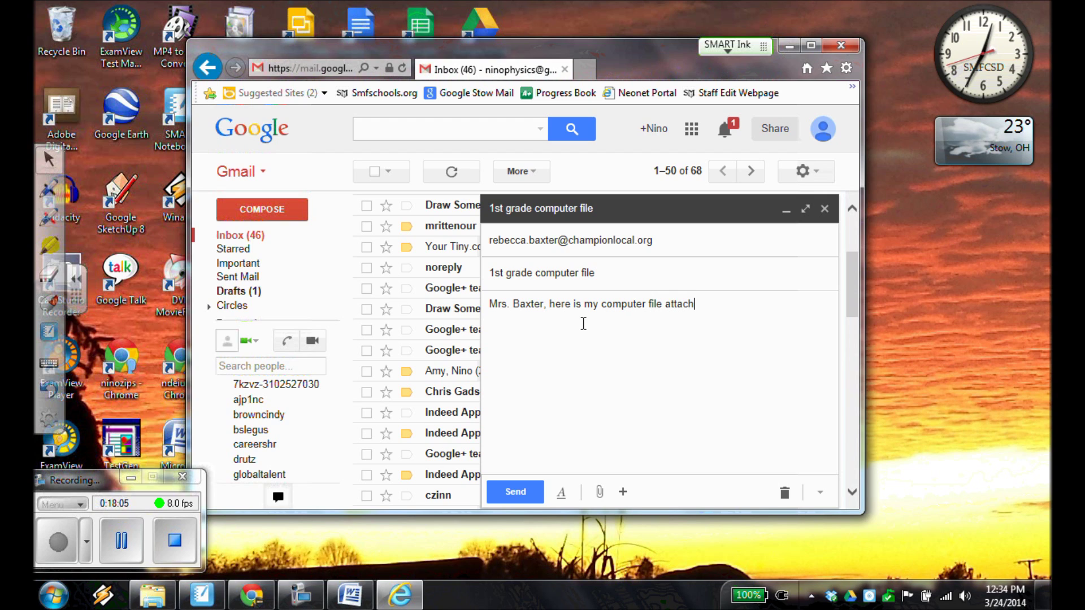
{"action": "type", "text": "ed. Thank you,"}
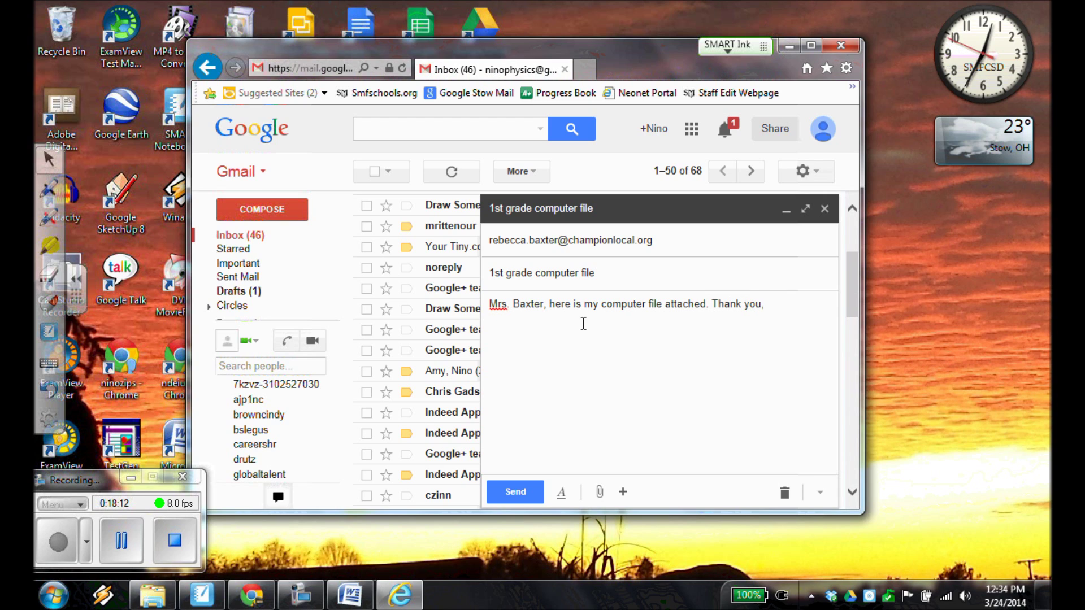
Put 'Thank you' on its own line with the student's name below it.
{"action": "left_click", "coordinate": [711, 304]}
{"action": "key", "text": "Return"}
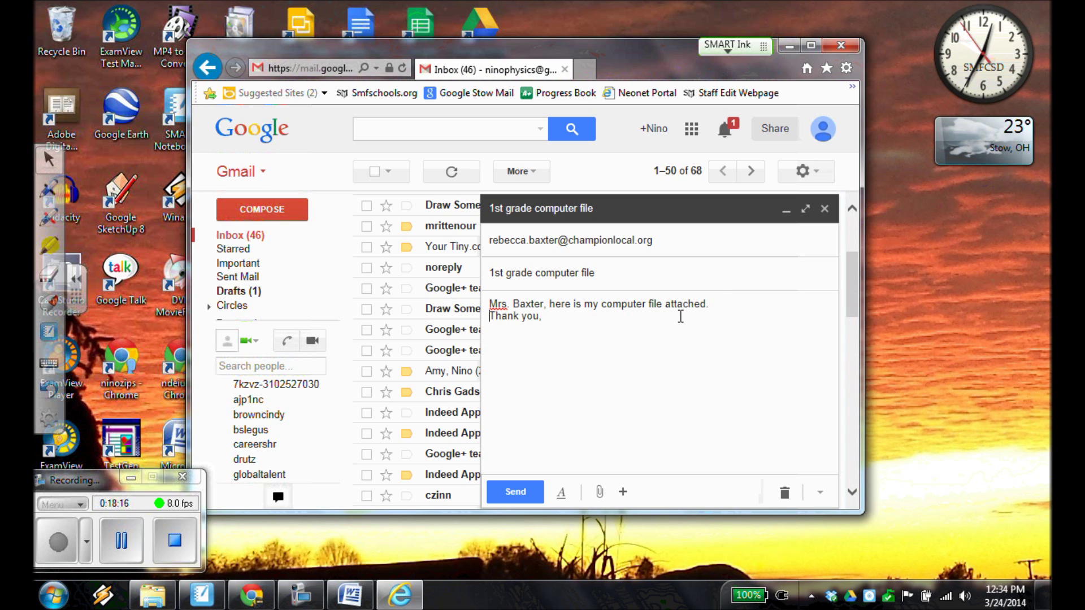
{"action": "key", "text": "Return"}
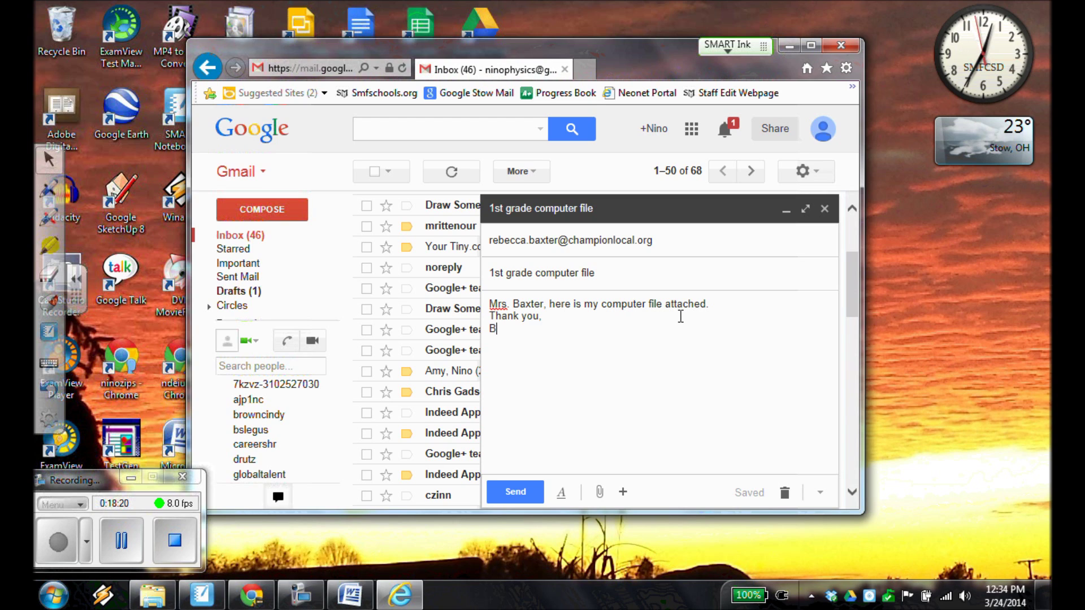
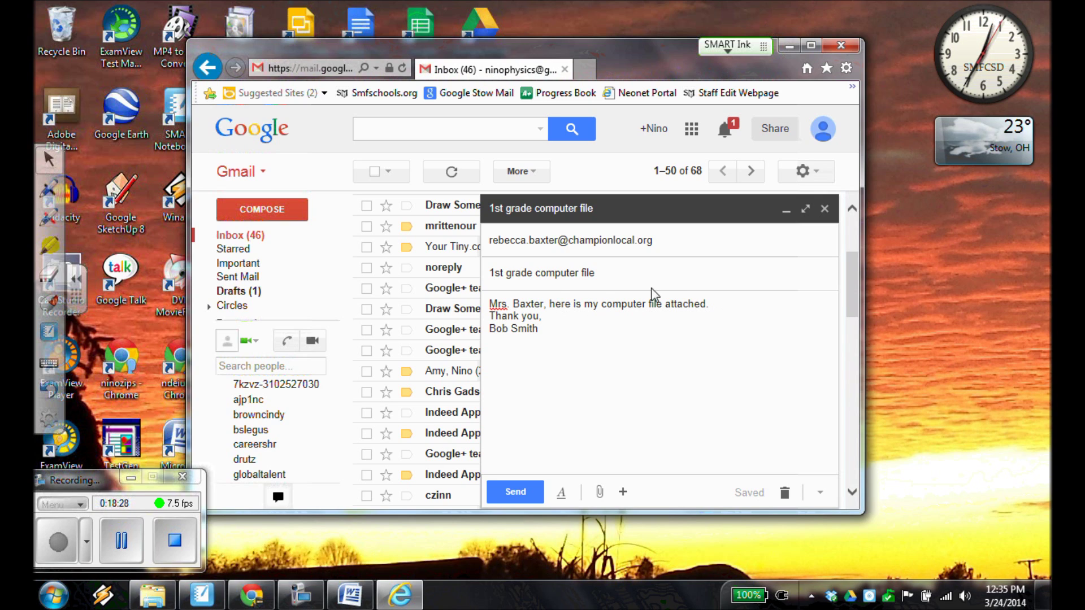
Capitalize 'Here' in the greeting and add a comma after 'Thank you'.
{"action": "left_click", "coordinate": [557, 306]}
{"action": "key", "text": "BackSpace"}
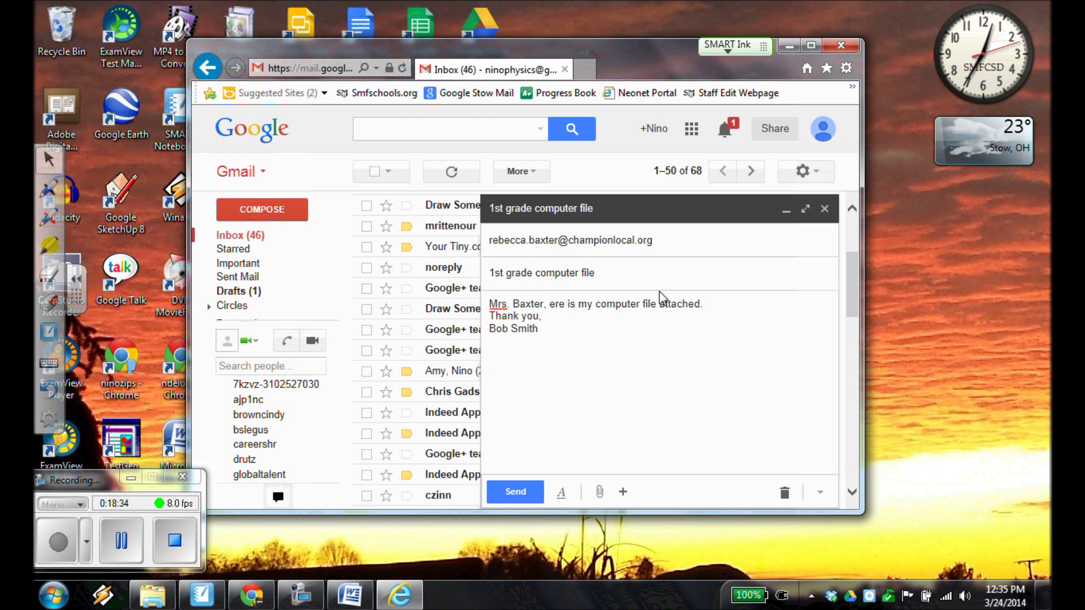
{"action": "type", "text": "H"}
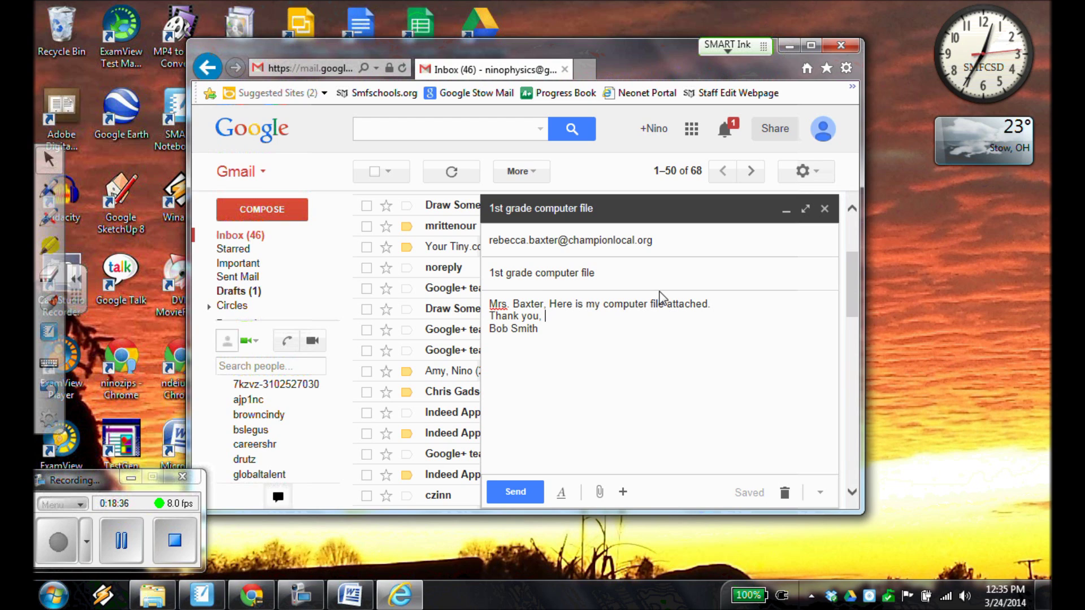
{"action": "key", "text": "ctrl+End"}
{"action": "type", "text": ","}
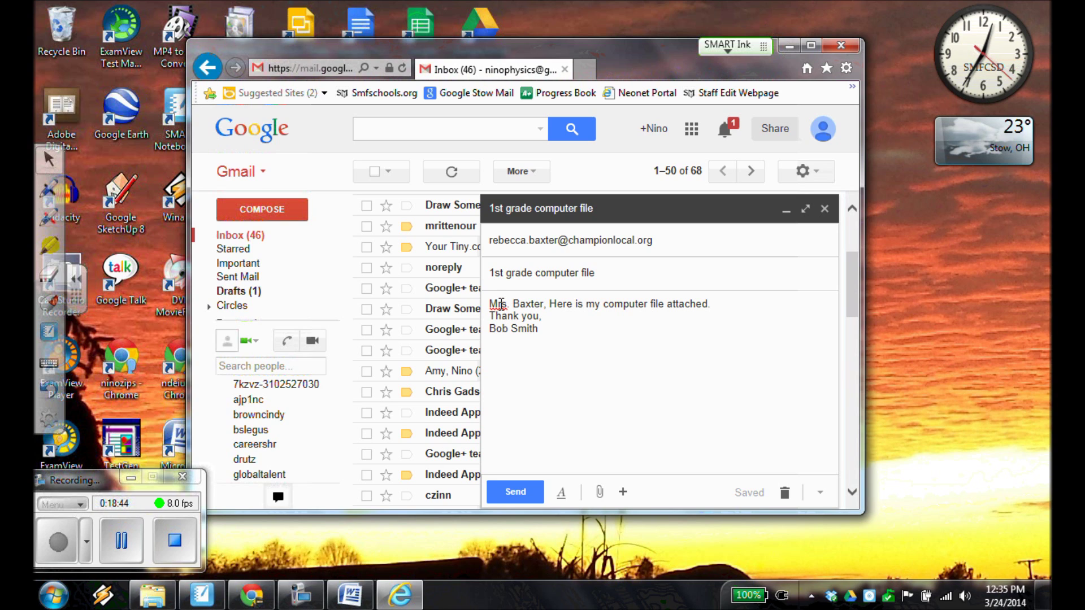
Correct the flagged greeting title to 'Mrs.' with a single period before the teacher's surname.
{"action": "right_click", "coordinate": [501, 304]}
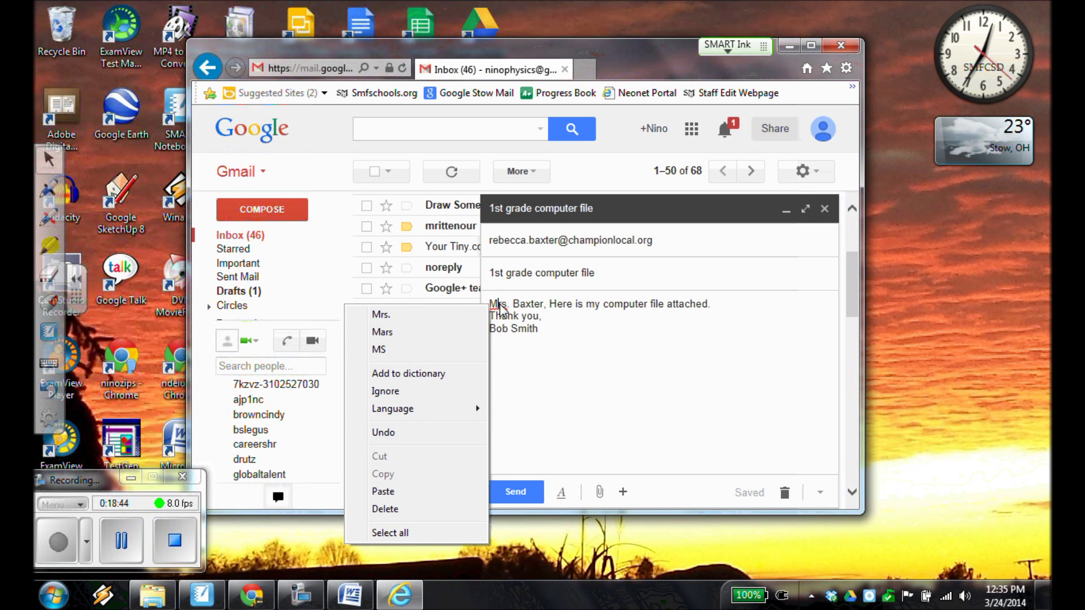
{"action": "left_click", "coordinate": [454, 314]}
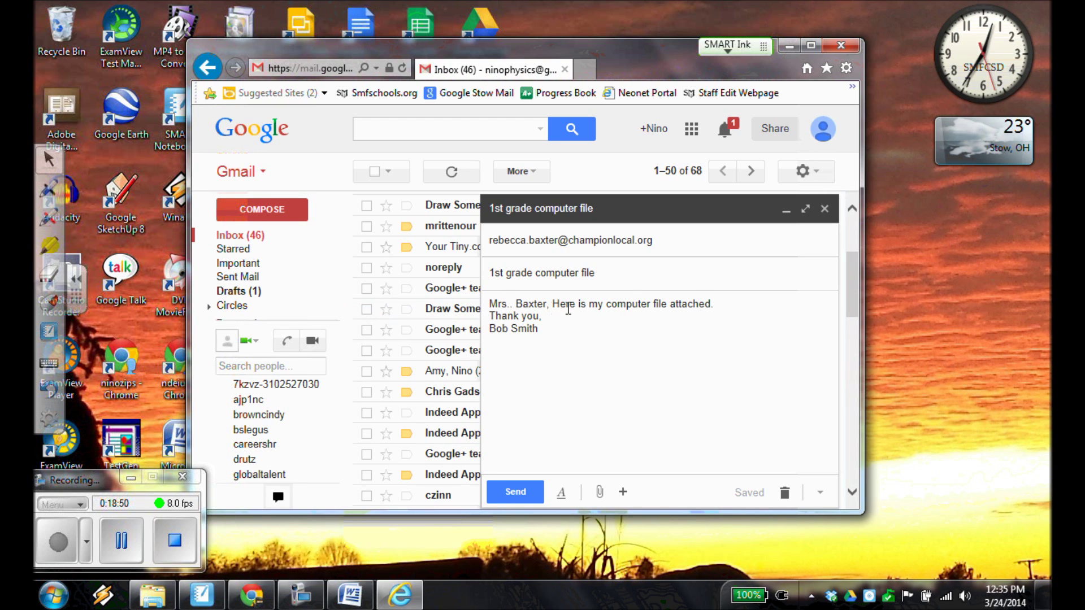
{"action": "key", "text": "BackSpace"}
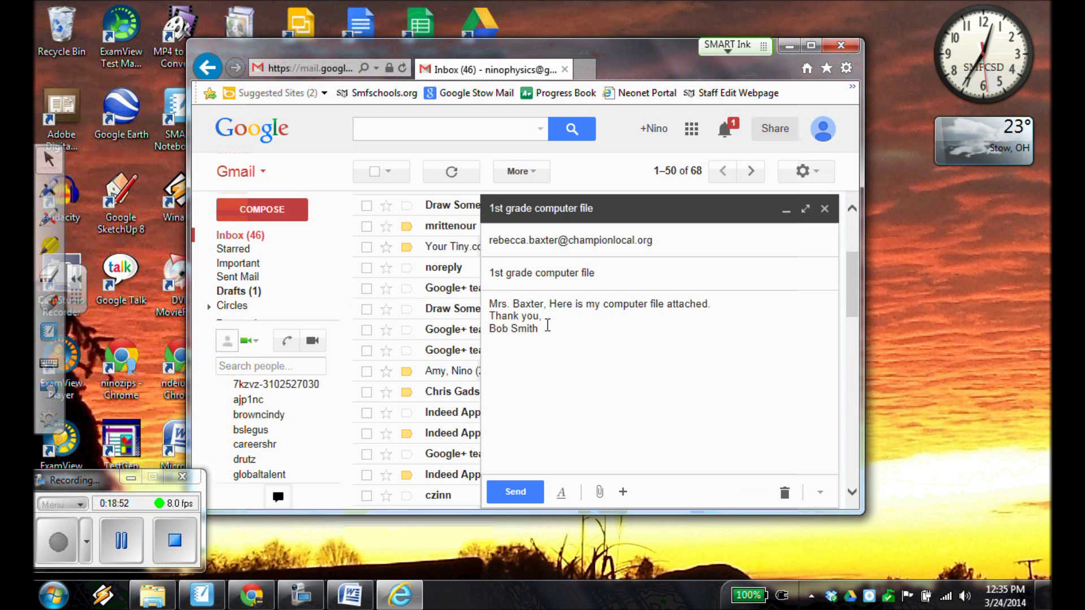
{"action": "left_click", "coordinate": [547, 327]}
{"action": "left_click", "coordinate": [511, 306]}
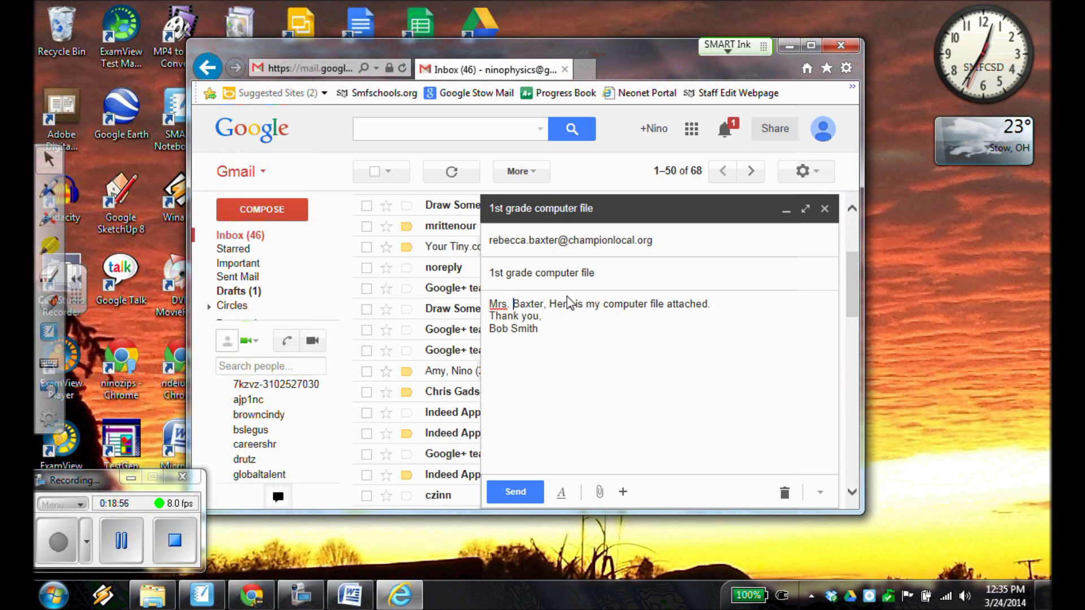
{"action": "key", "text": "BackSpace"}
{"action": "key", "text": "BackSpace"}
{"action": "key", "text": "BackSpace"}
{"action": "key", "text": "BackSpace"}
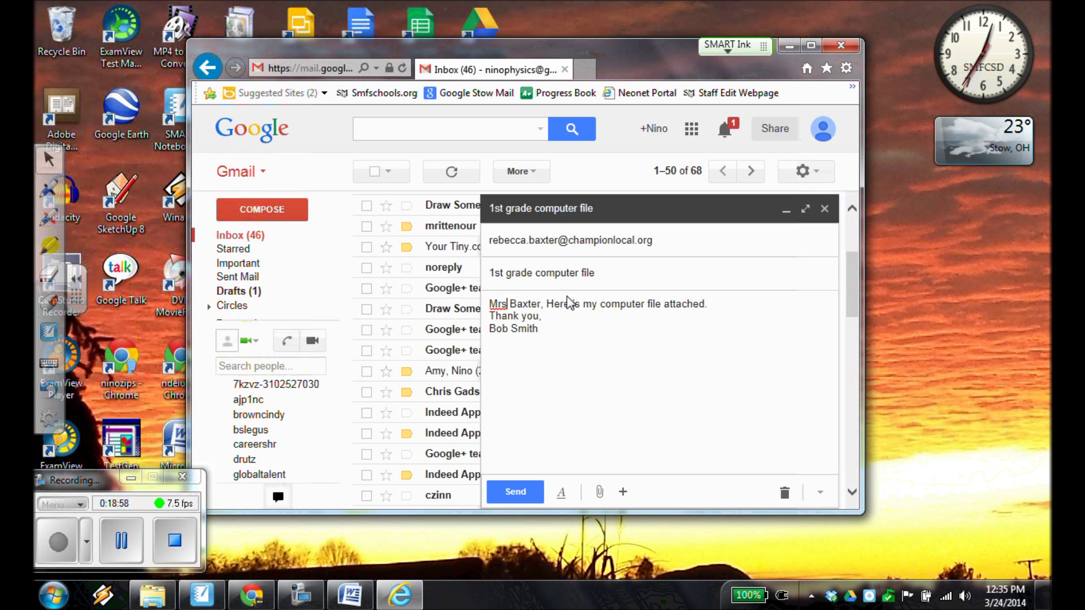
{"action": "type", "text": "Mrs."}
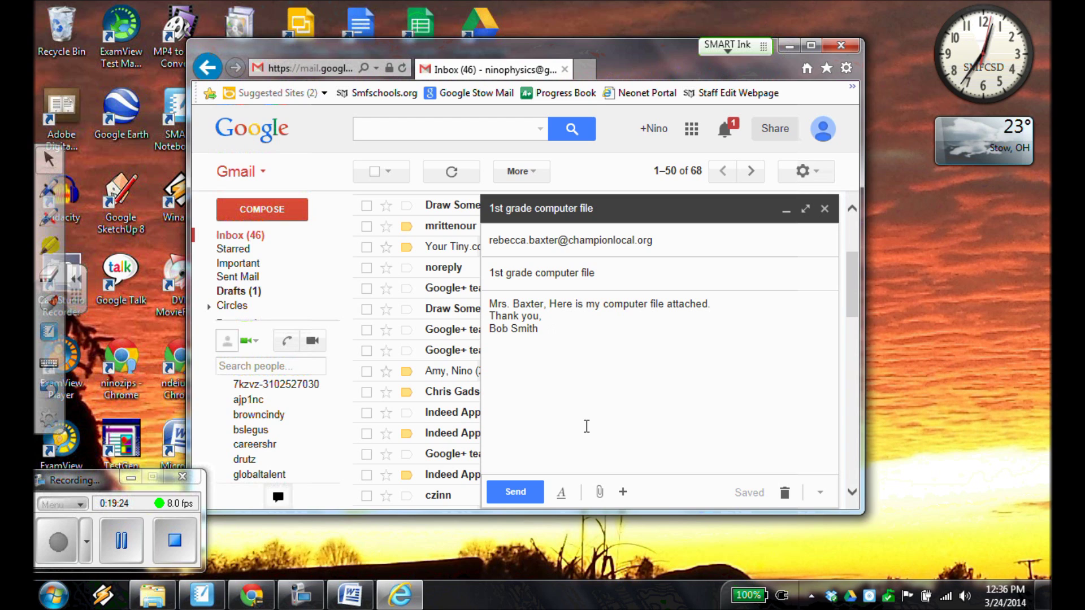
Attach the '1st grade computer file' Word document from the Desktop to the draft.
{"action": "mouse_move", "coordinate": [600, 497]}
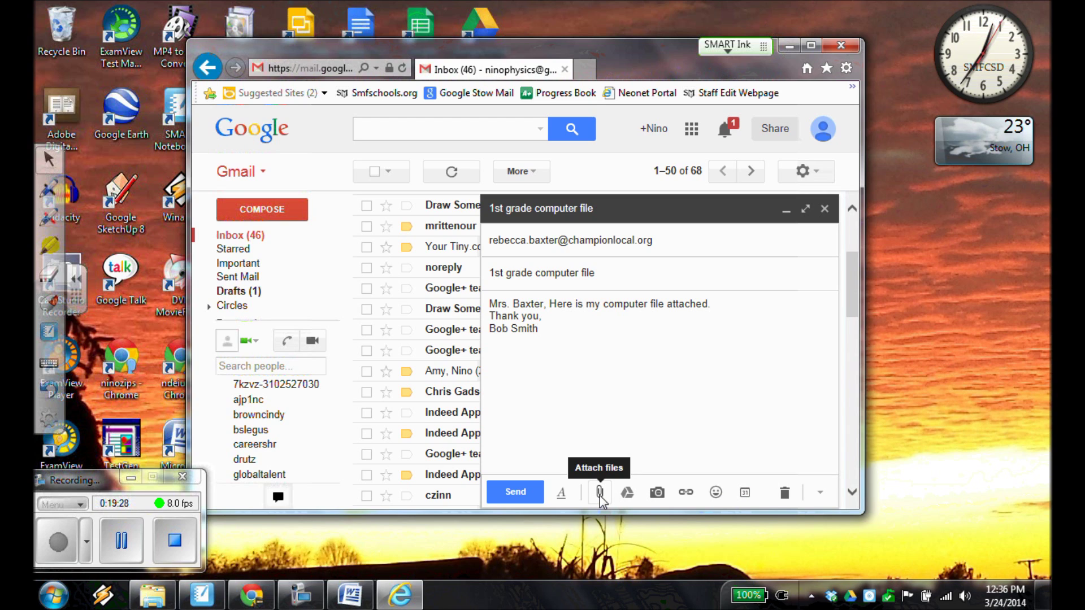
{"action": "left_click", "coordinate": [600, 493]}
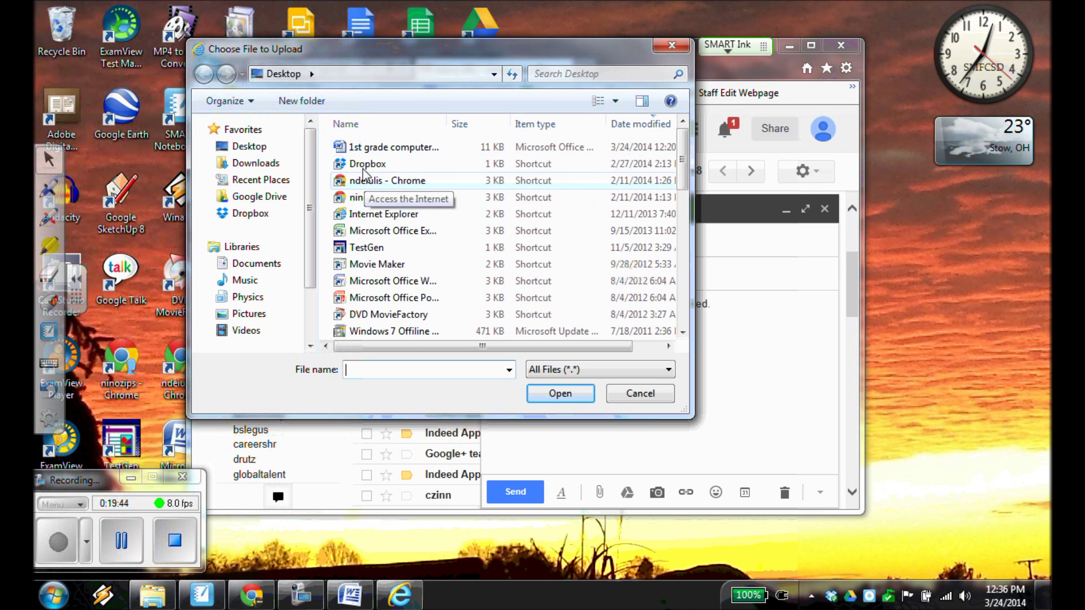
{"action": "left_click", "coordinate": [361, 150]}
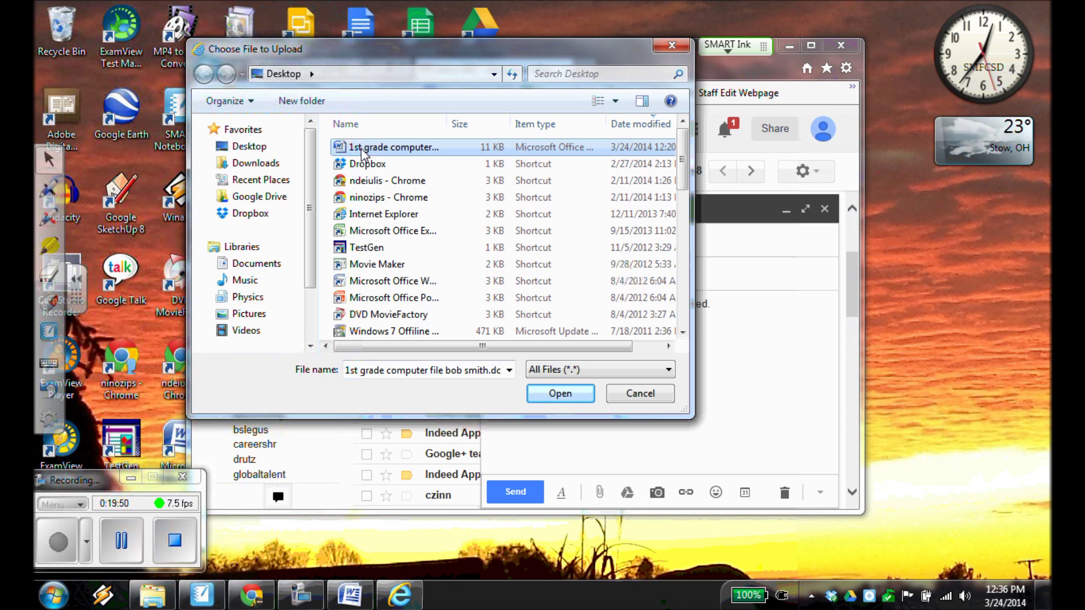
{"action": "left_click", "coordinate": [361, 148]}
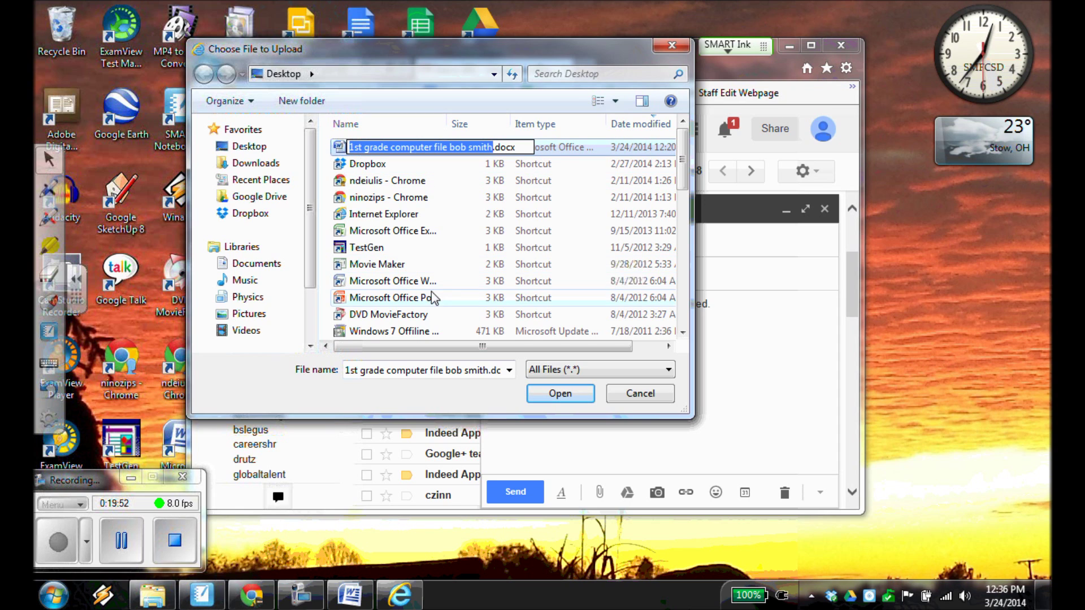
{"action": "left_click", "coordinate": [366, 214]}
{"action": "left_click", "coordinate": [359, 149]}
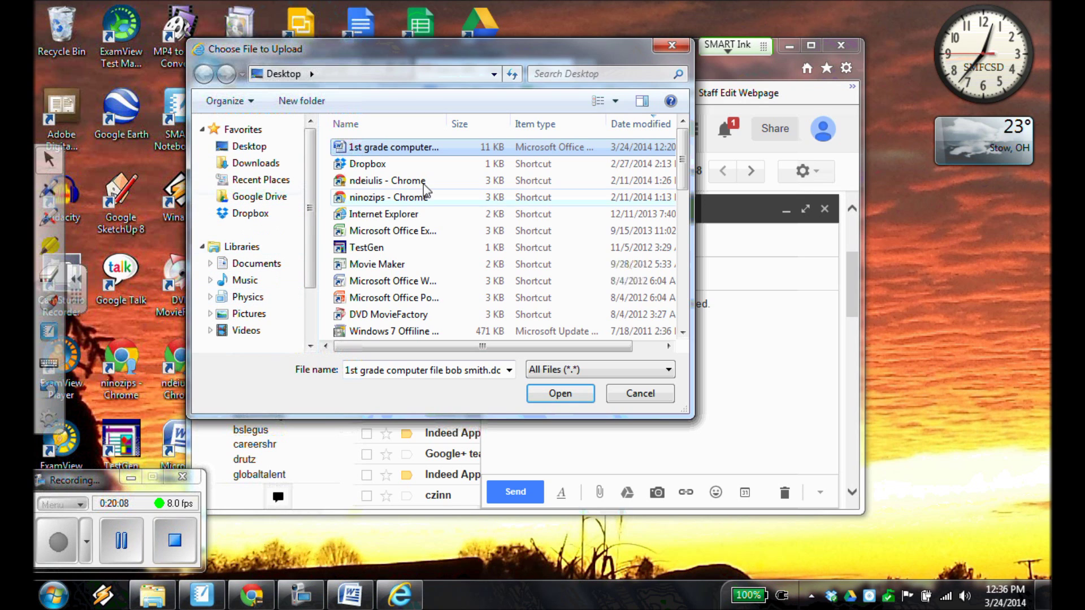
{"action": "left_click", "coordinate": [556, 394]}
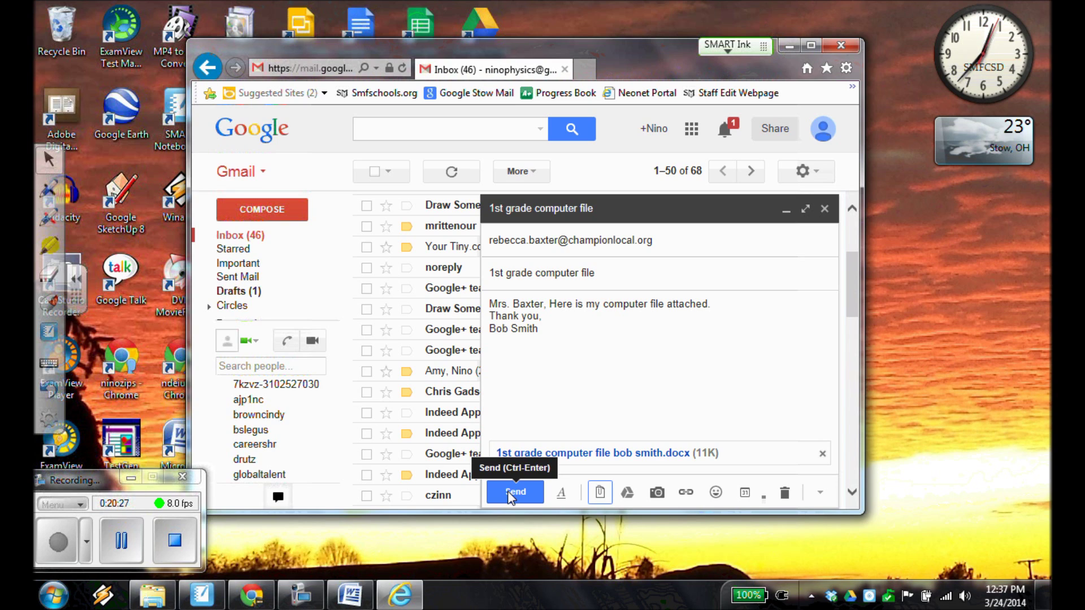
Send the message with its attachment and close the compose window.
{"action": "left_click", "coordinate": [64, 551]}
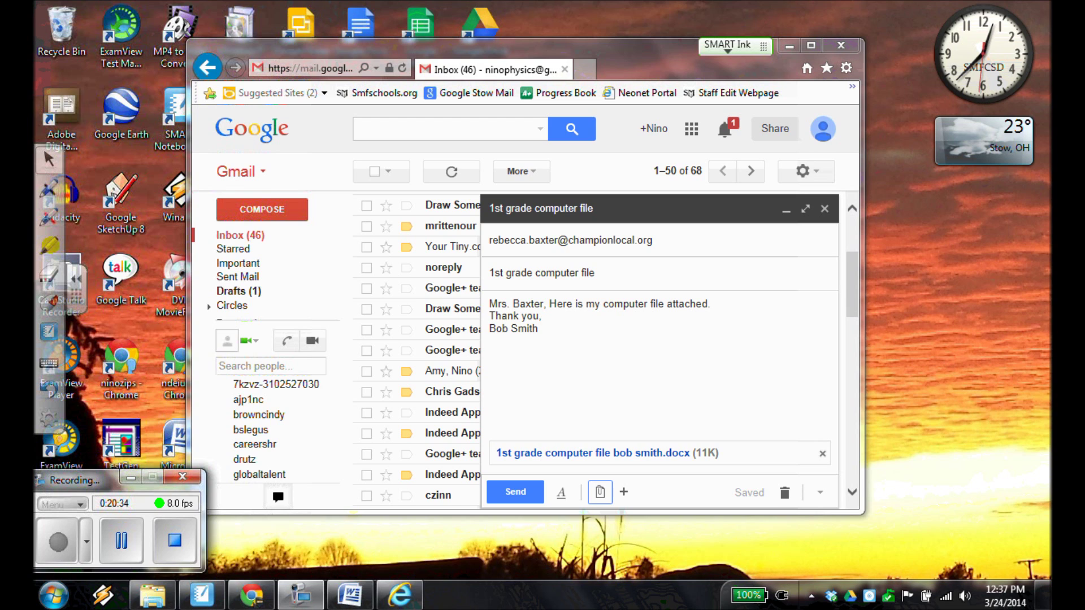
{"action": "left_click", "coordinate": [824, 209]}
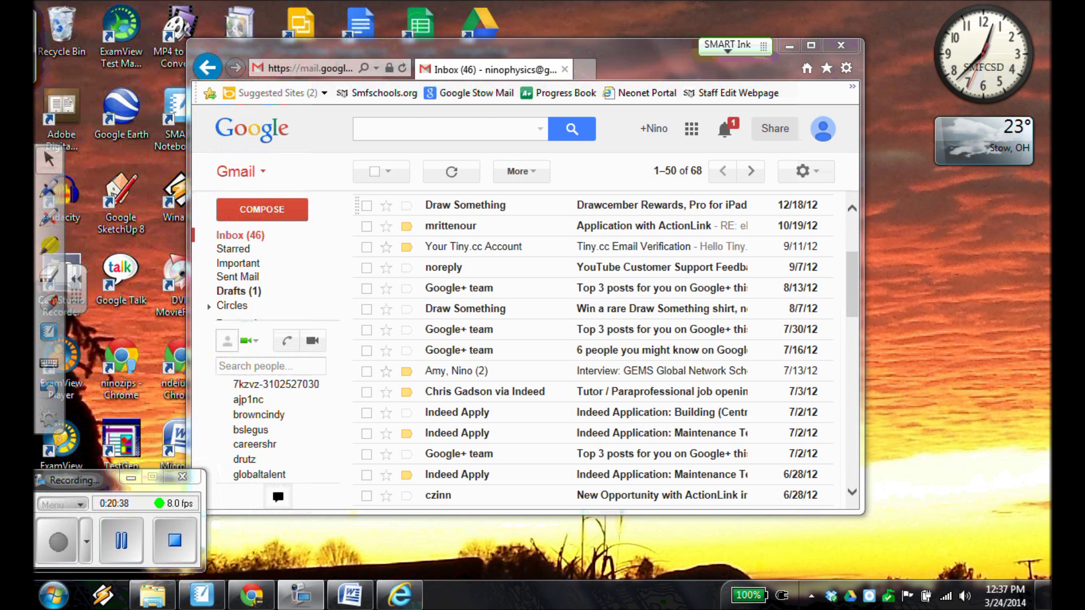
Close Internet Explorer and the Word document, leaving only the Windows desktop.
{"action": "left_click", "coordinate": [840, 45]}
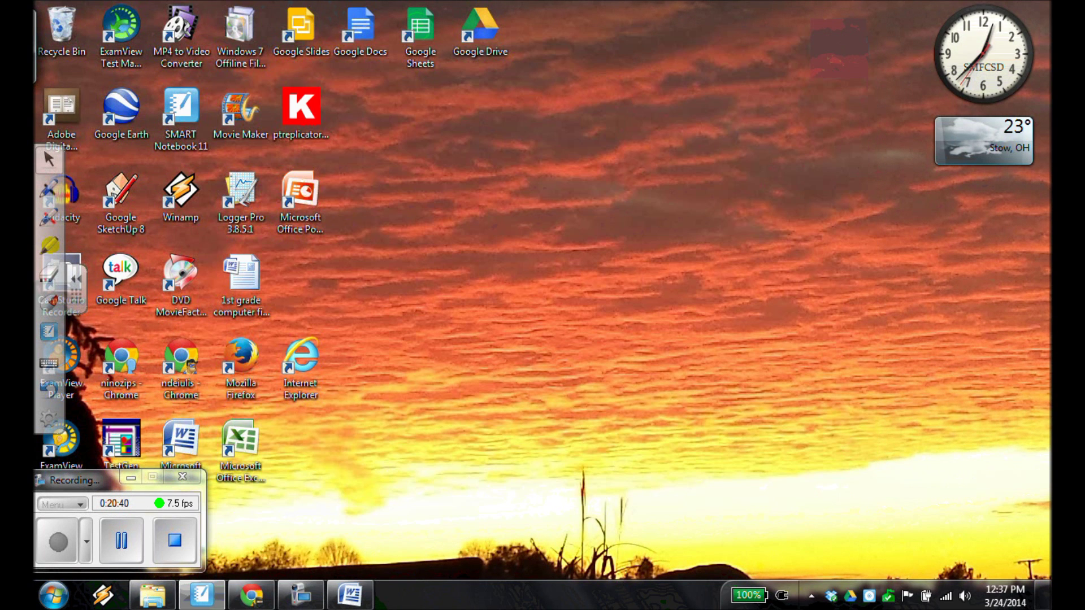
{"action": "key", "text": "alt+Tab"}
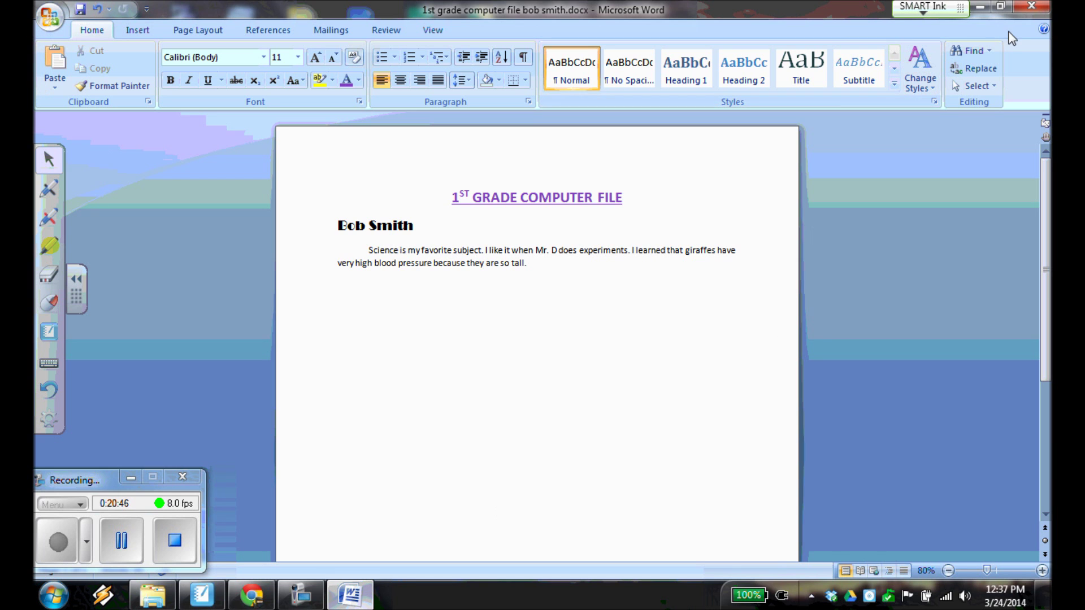
{"action": "left_click", "coordinate": [1043, 8]}
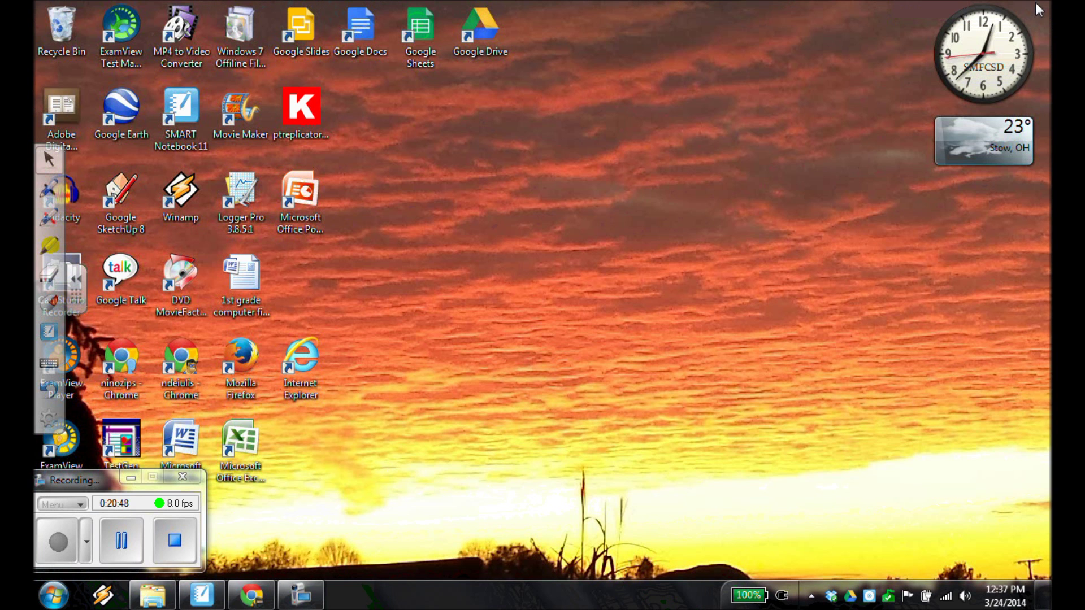